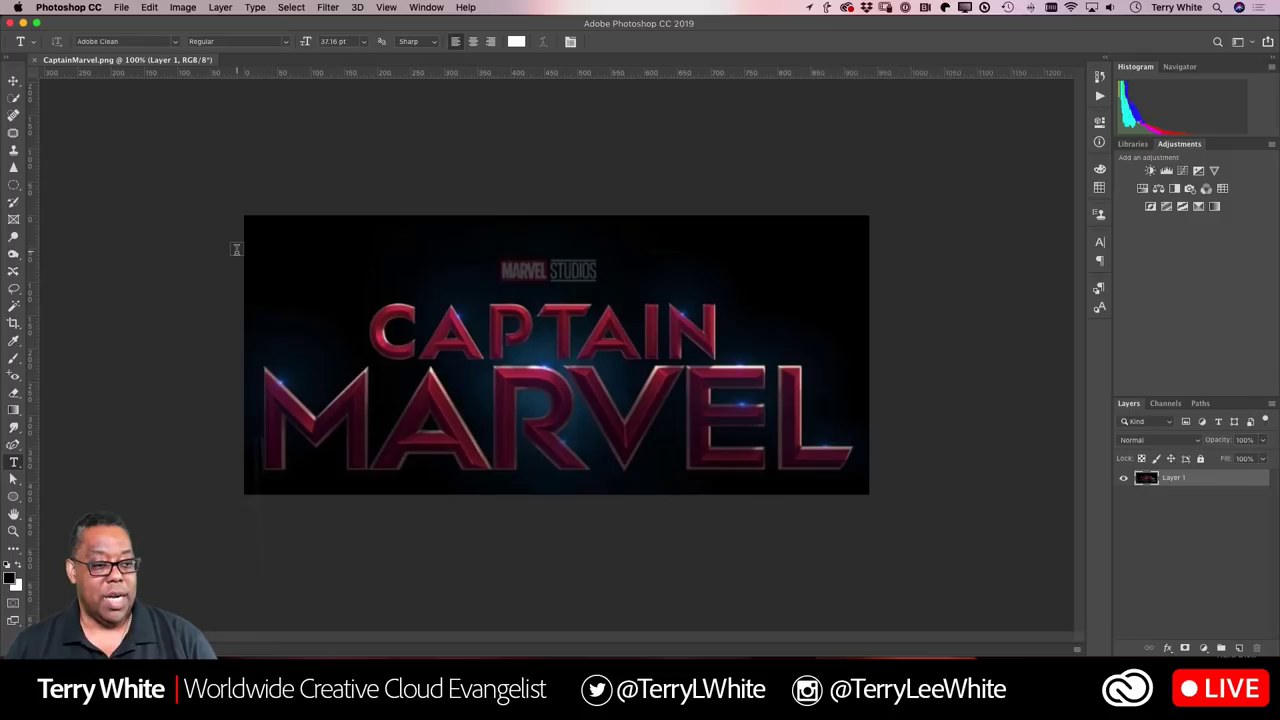
Step: Add a text layer reading CAPTAIN in the empty area above and left of the logo lettering
{"action": "left_click", "coordinate": [294, 253]}
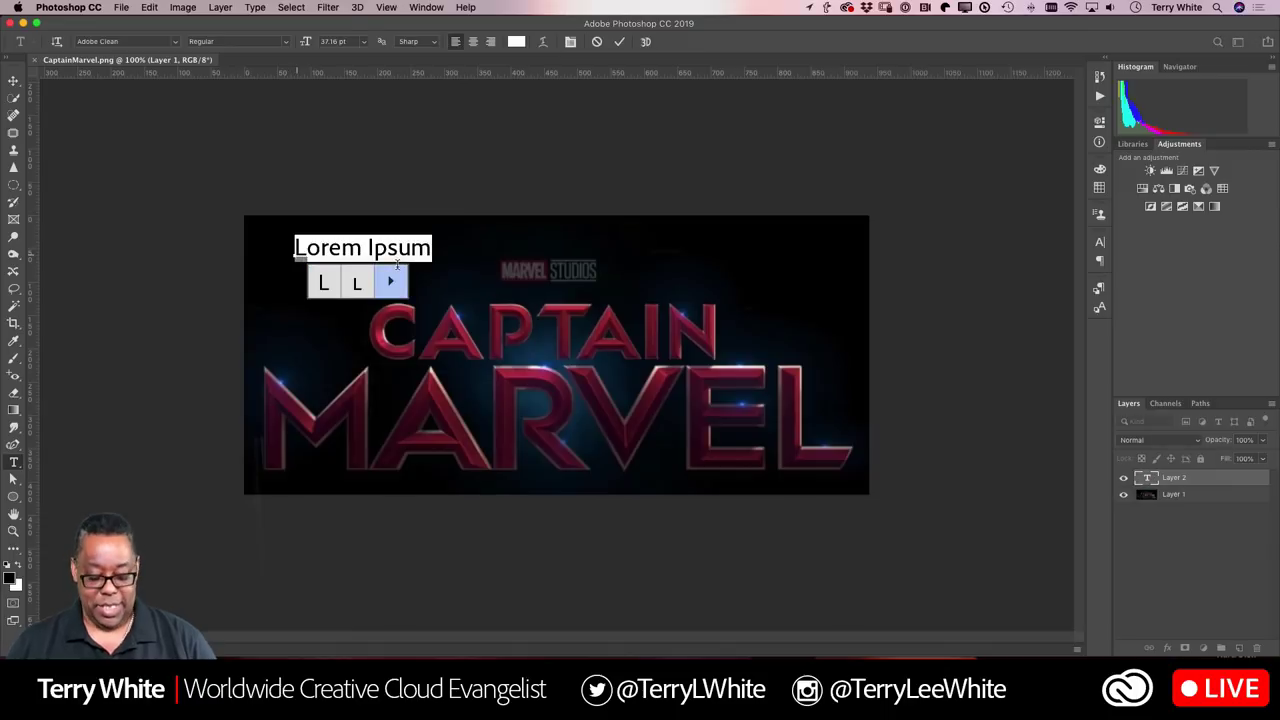
{"action": "type", "text": "Ca"}
{"action": "key", "text": "BackSpace"}
{"action": "type", "text": "APTION"}
{"action": "key", "text": "BackSpace"}
{"action": "key", "text": "BackSpace"}
{"action": "key", "text": "BackSpace"}
{"action": "type", "text": "AIN"}
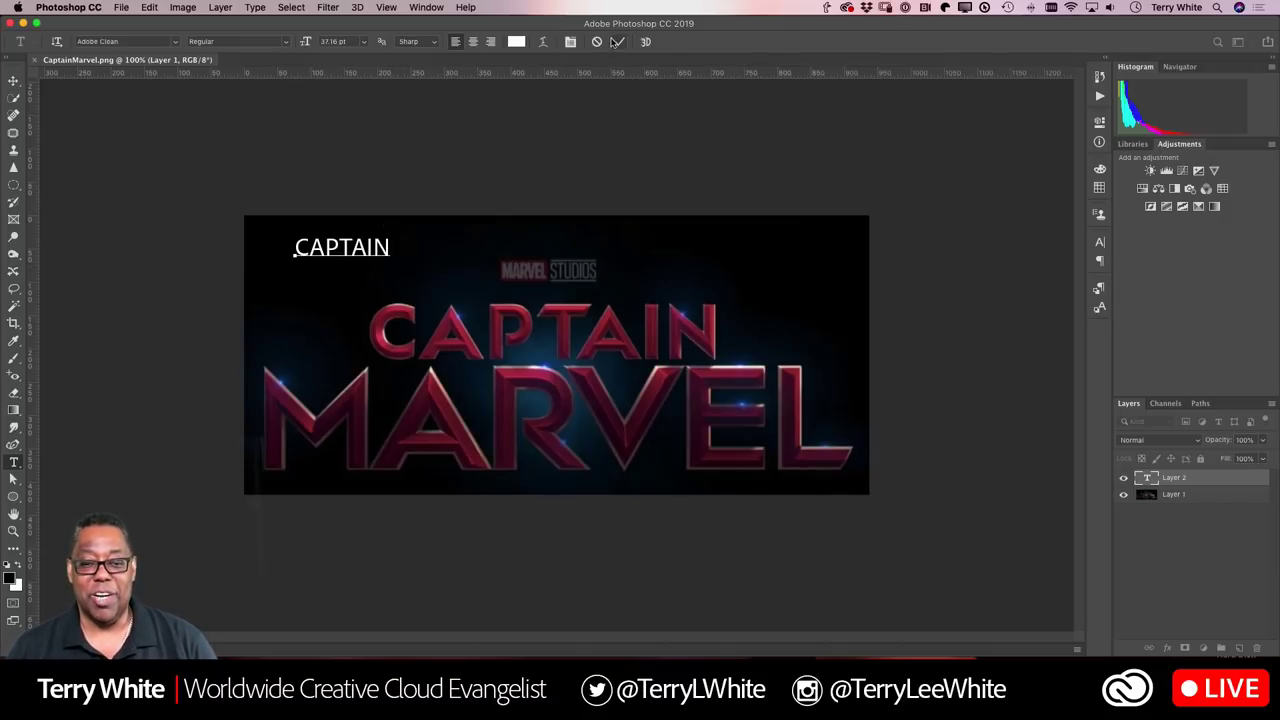
Step: Recolour the small CAPTAIN text with the crimson #a74258 sampled from the logo lettering and commit the text
{"action": "left_click_drag", "start_coordinate": [390, 247], "coordinate": [252, 243]}
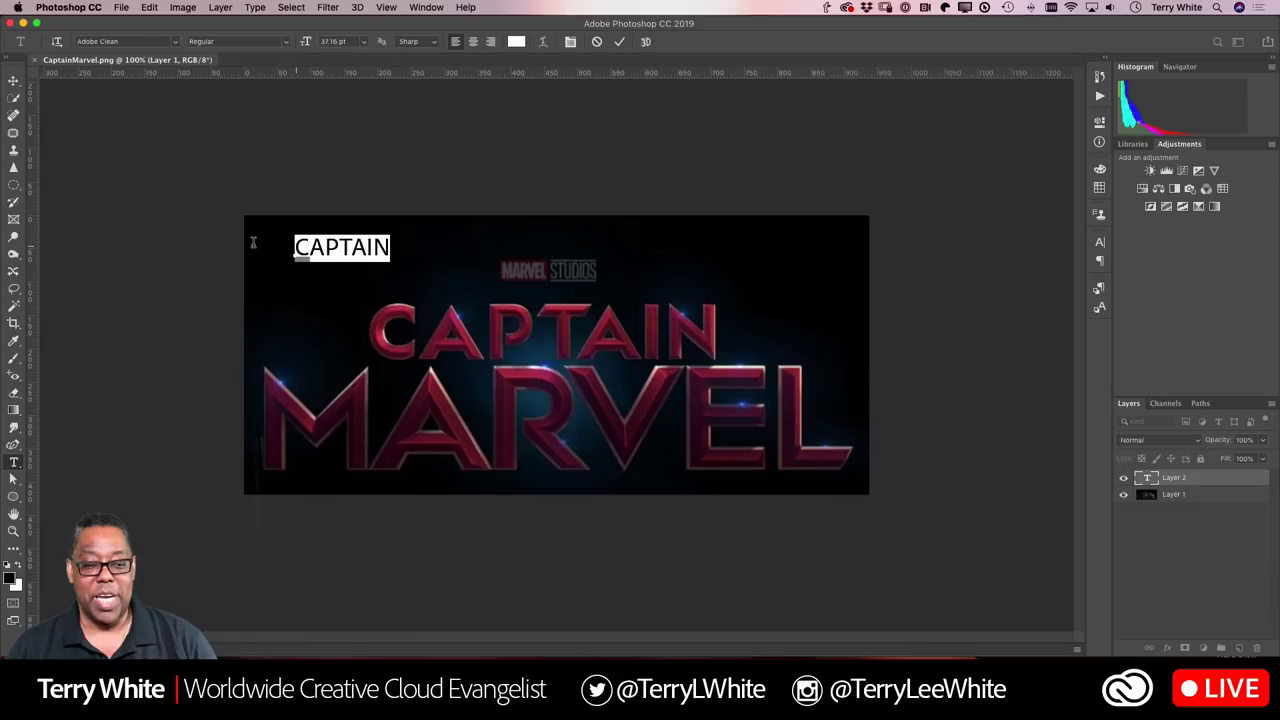
{"action": "left_click", "coordinate": [516, 44]}
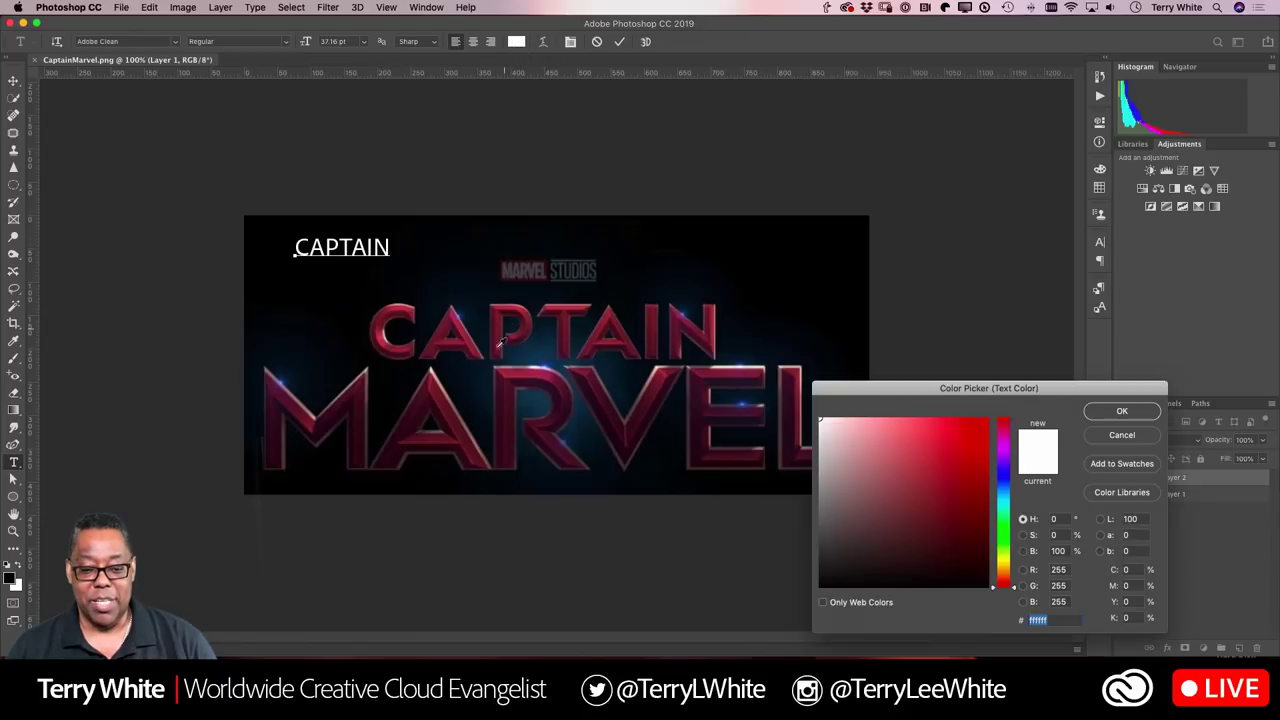
{"action": "left_click", "coordinate": [444, 389]}
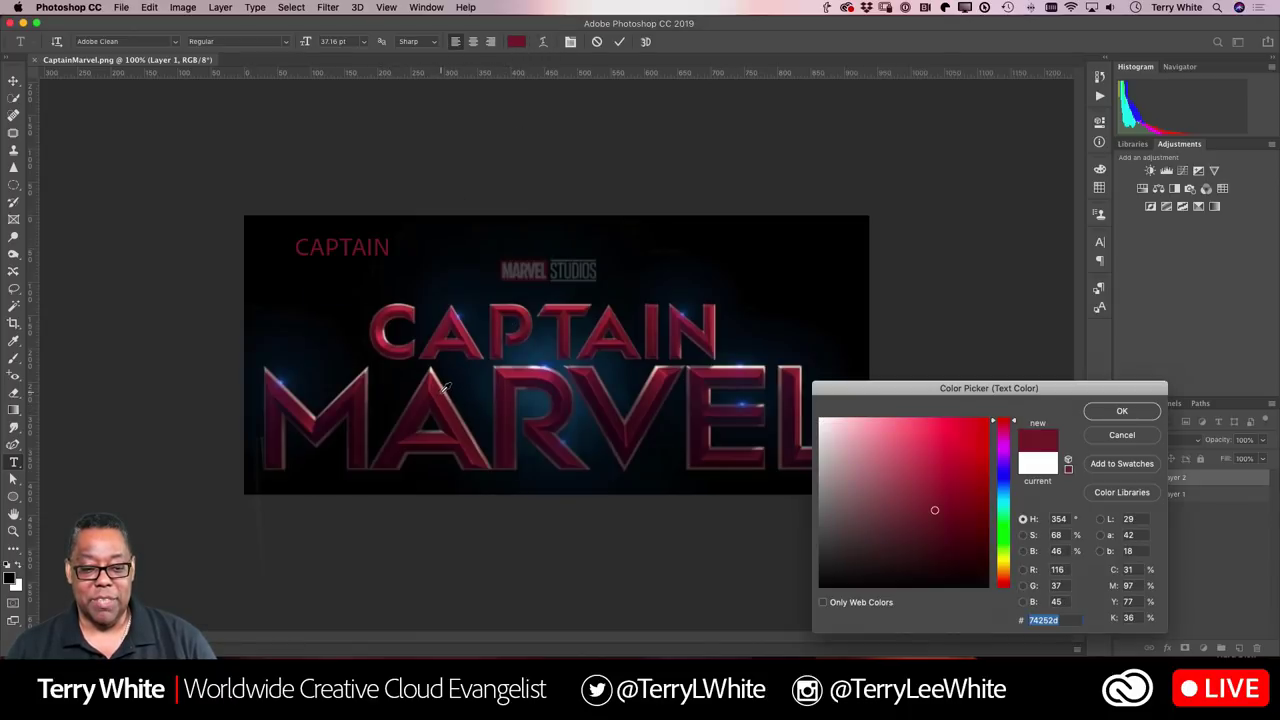
{"action": "left_click", "coordinate": [457, 318]}
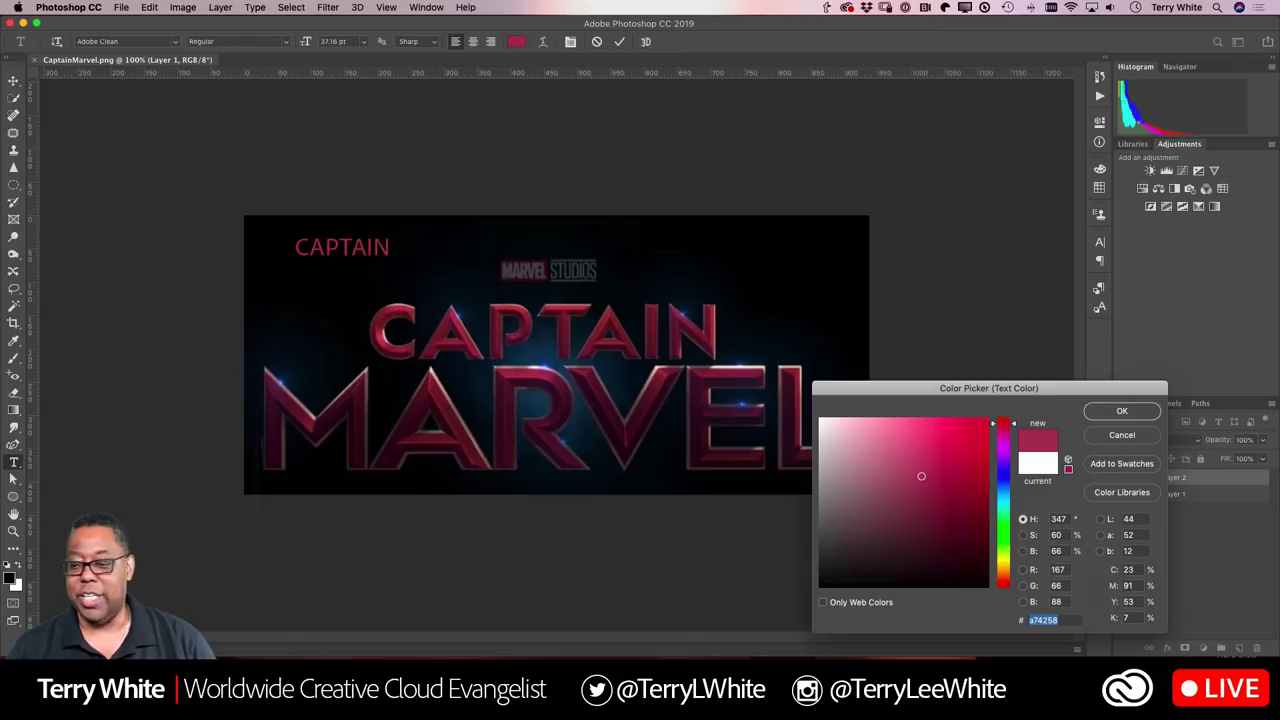
{"action": "left_click", "coordinate": [1106, 417]}
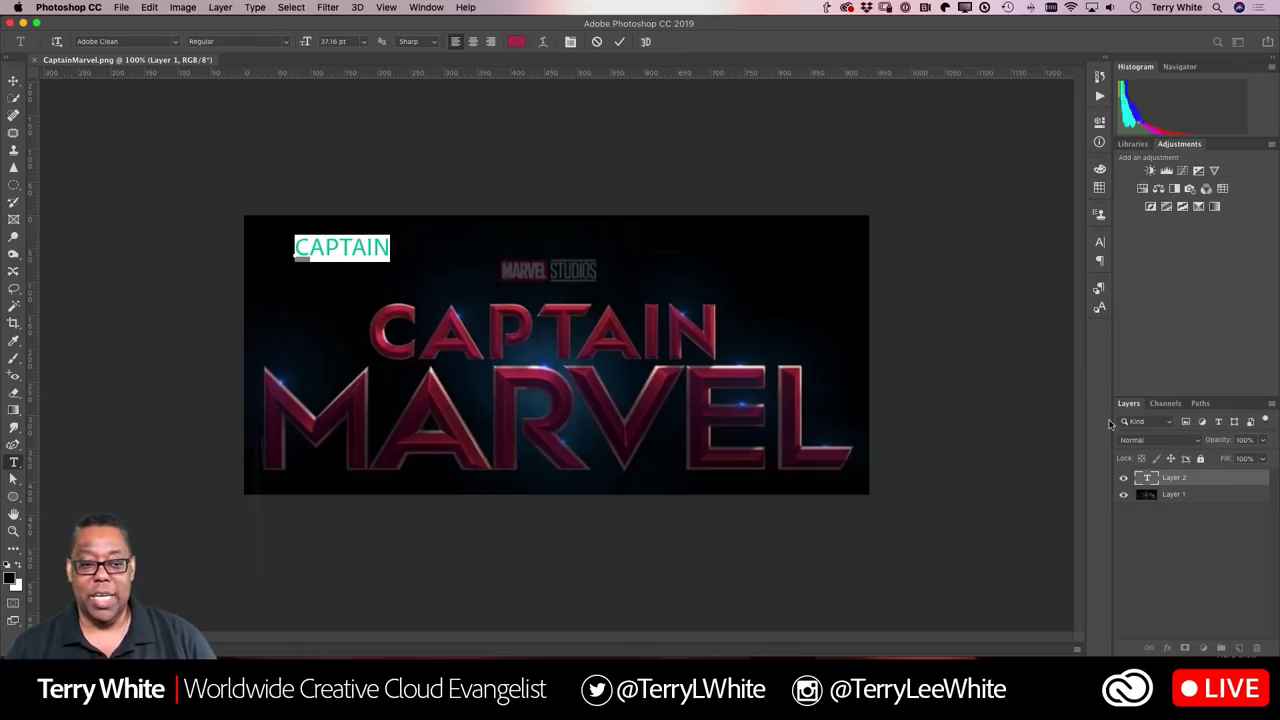
{"action": "left_click", "coordinate": [619, 42]}
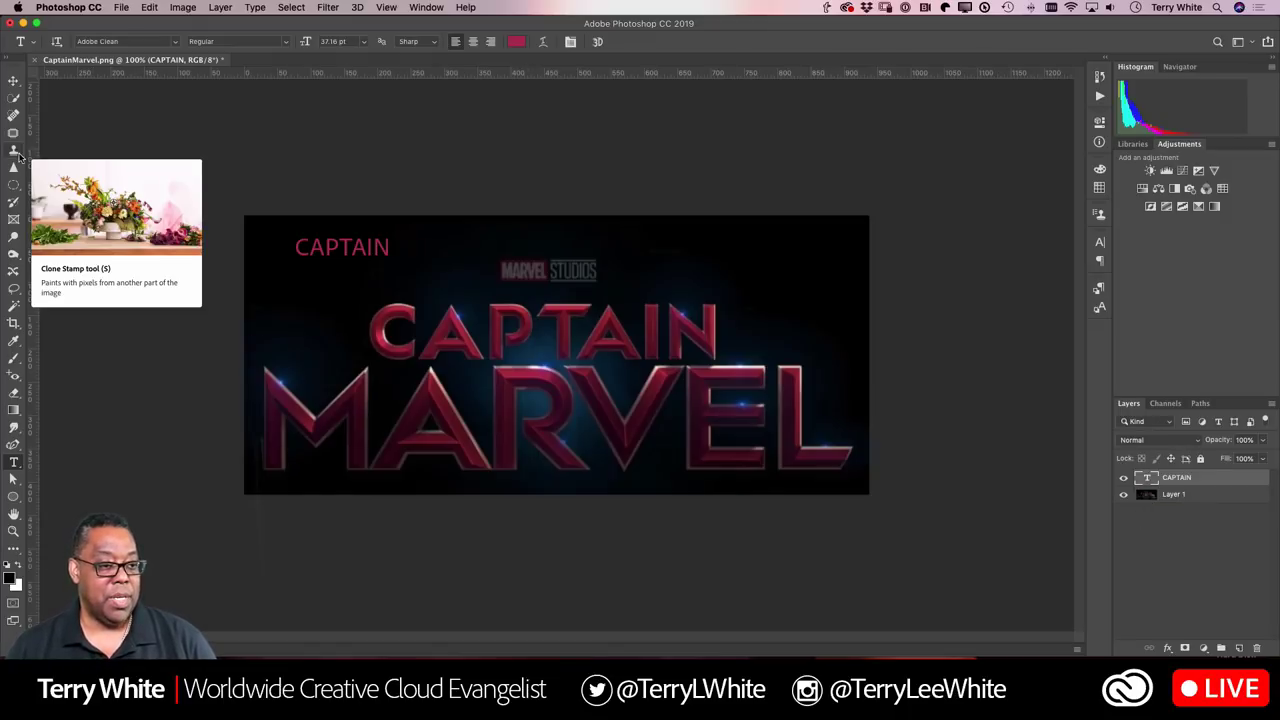
Step: Select the word CAPTAIN in the logo with a rectangular marquee and run Match Font on it
{"action": "left_click", "coordinate": [11, 186]}
{"action": "left_click", "coordinate": [80, 183]}
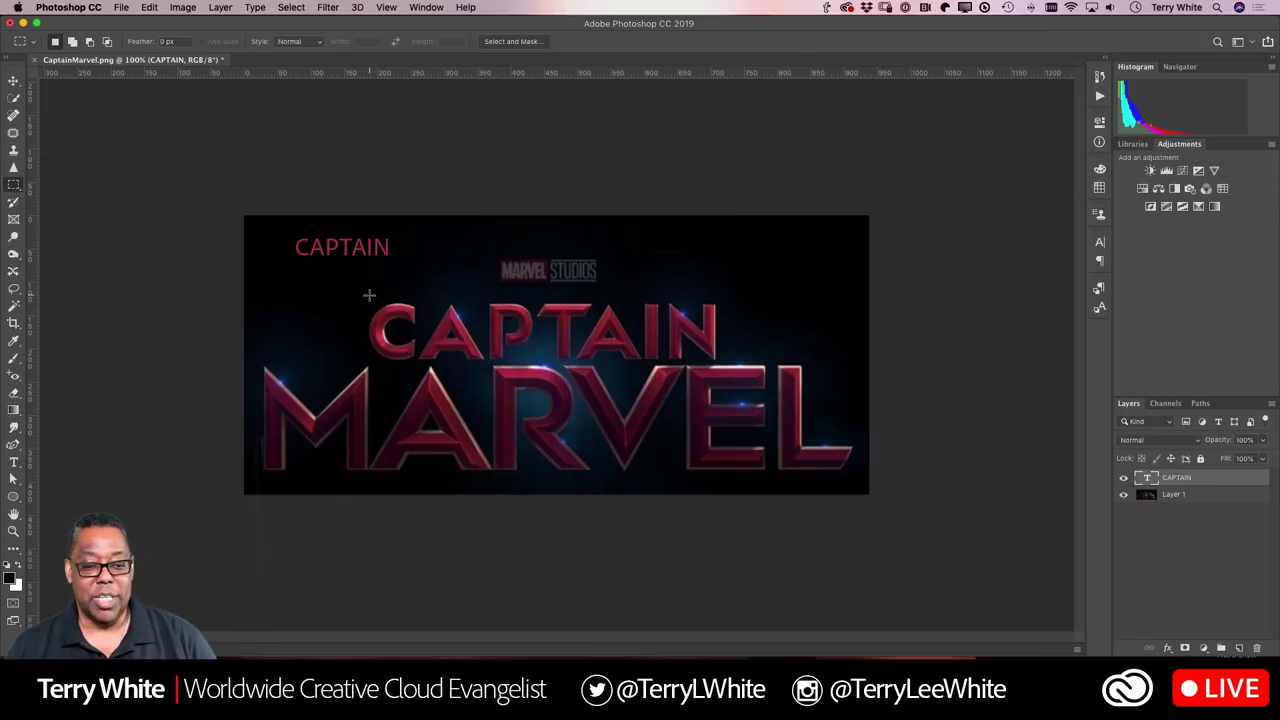
{"action": "left_click_drag", "start_coordinate": [366, 296], "coordinate": [721, 362]}
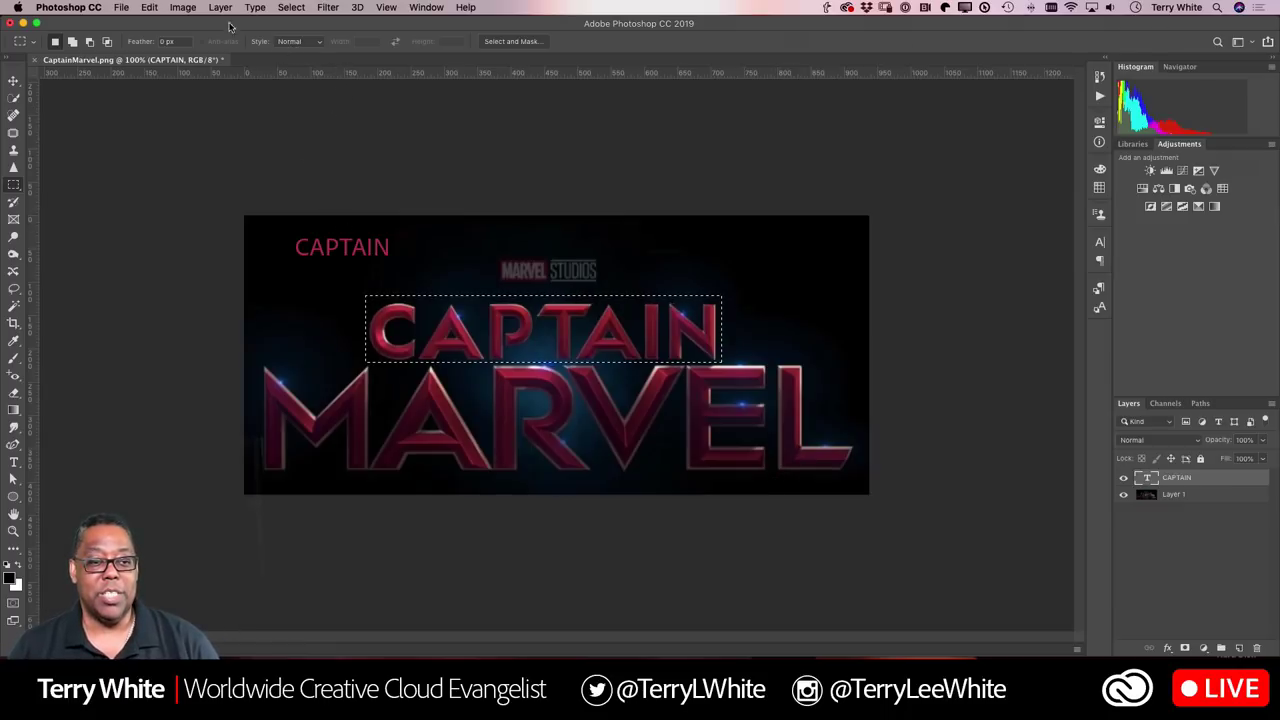
{"action": "left_click", "coordinate": [255, 8]}
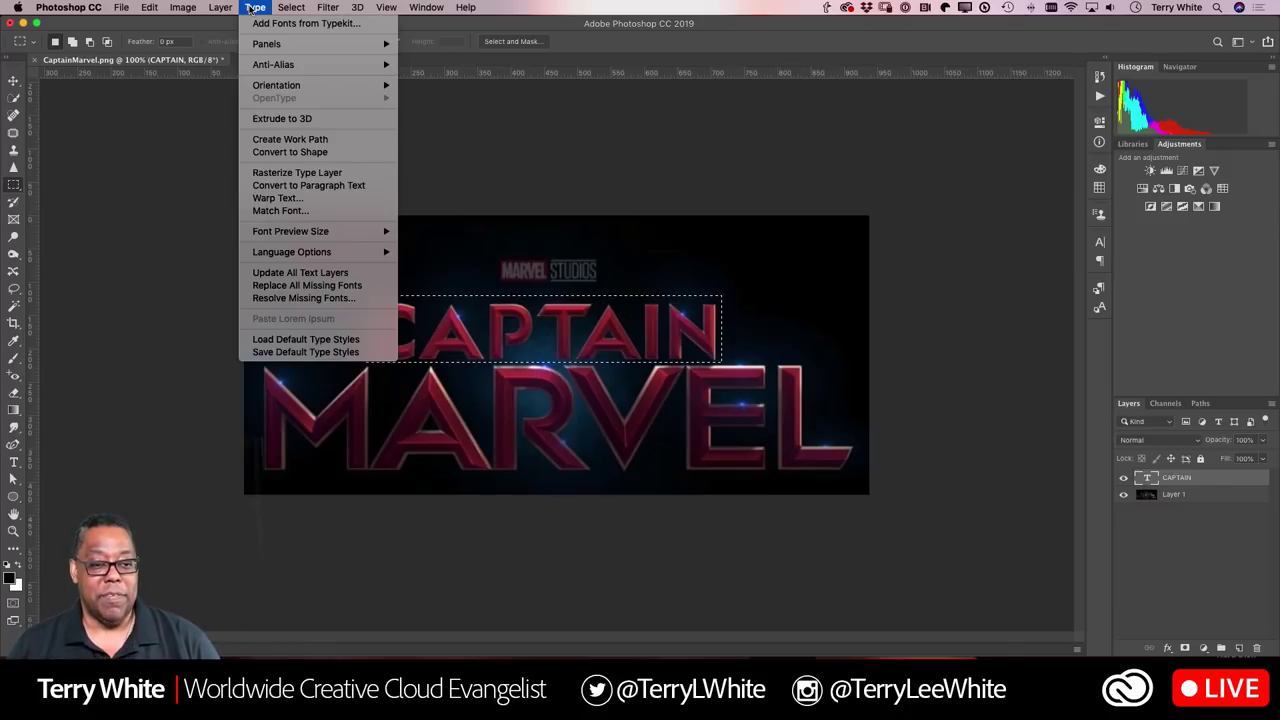
{"action": "left_click", "coordinate": [320, 213]}
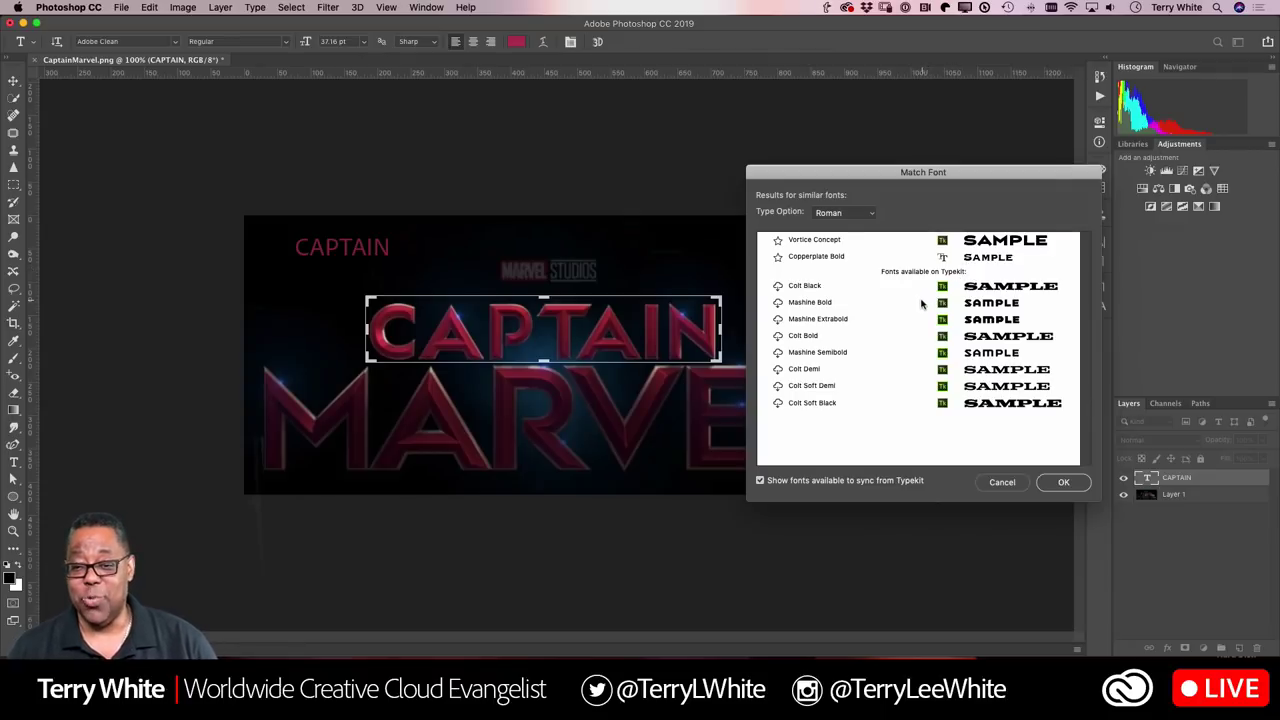
Step: Keep the Roman type option and narrow the font-matching area to the letters CA, also trying it over the M of MARVEL
{"action": "left_click", "coordinate": [864, 214]}
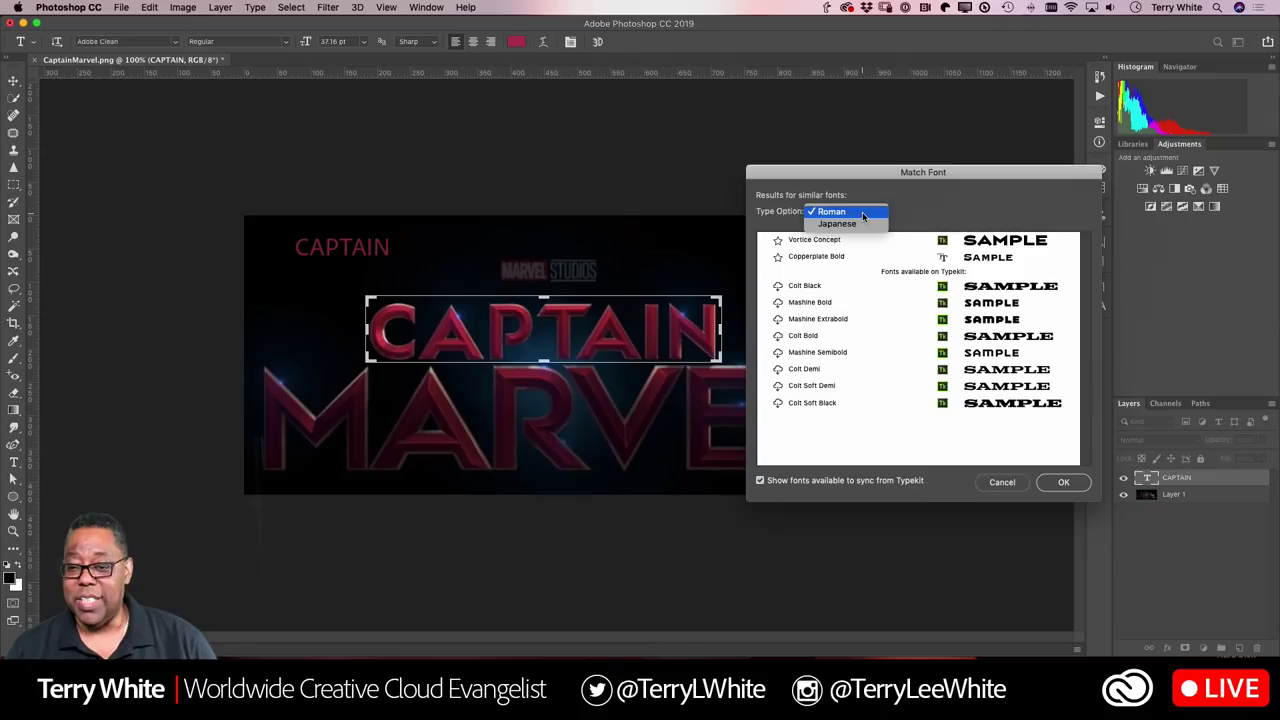
{"action": "left_click", "coordinate": [884, 208]}
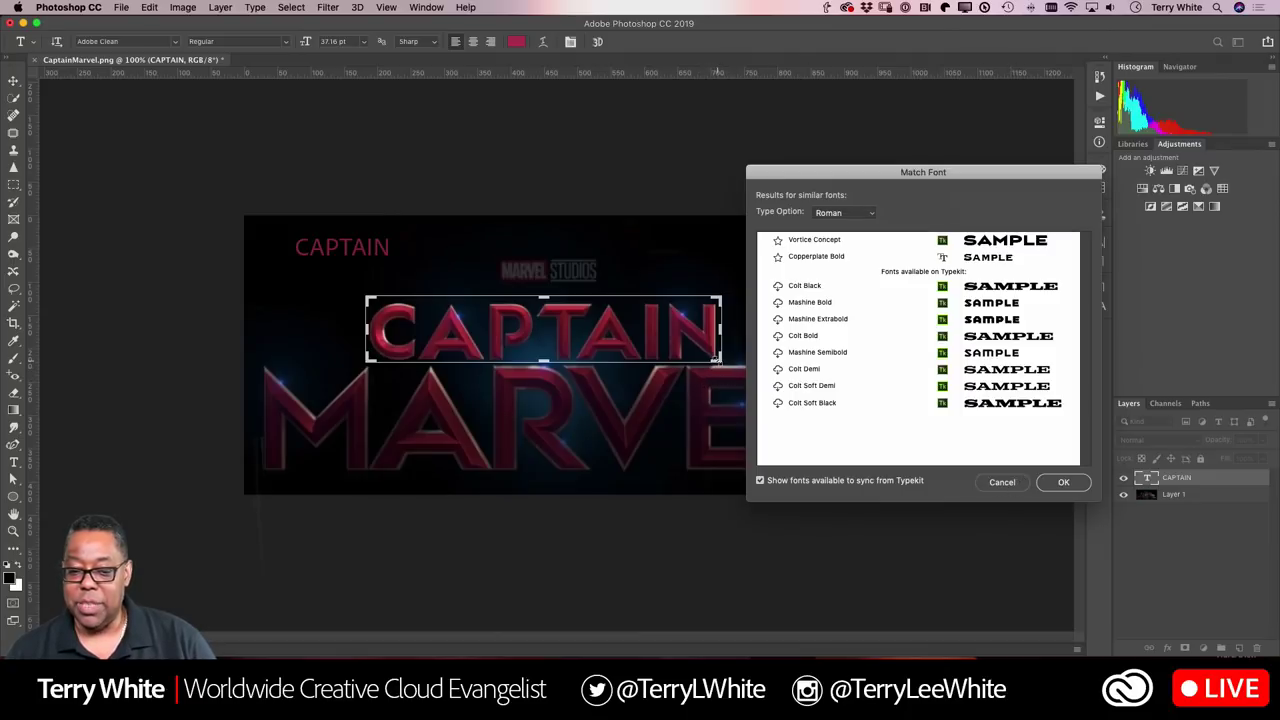
{"action": "left_click_drag", "start_coordinate": [716, 357], "coordinate": [486, 365]}
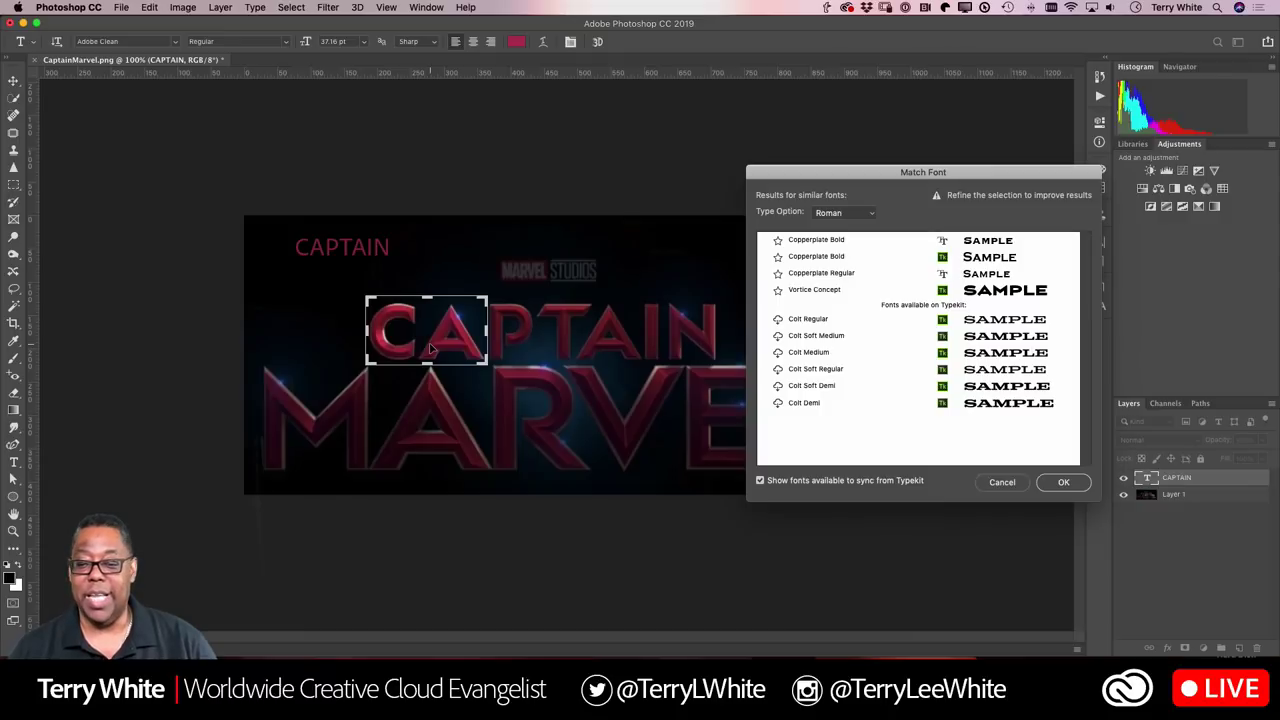
{"action": "left_click_drag", "start_coordinate": [444, 343], "coordinate": [312, 477]}
{"action": "left_click_drag", "start_coordinate": [372, 416], "coordinate": [368, 416]}
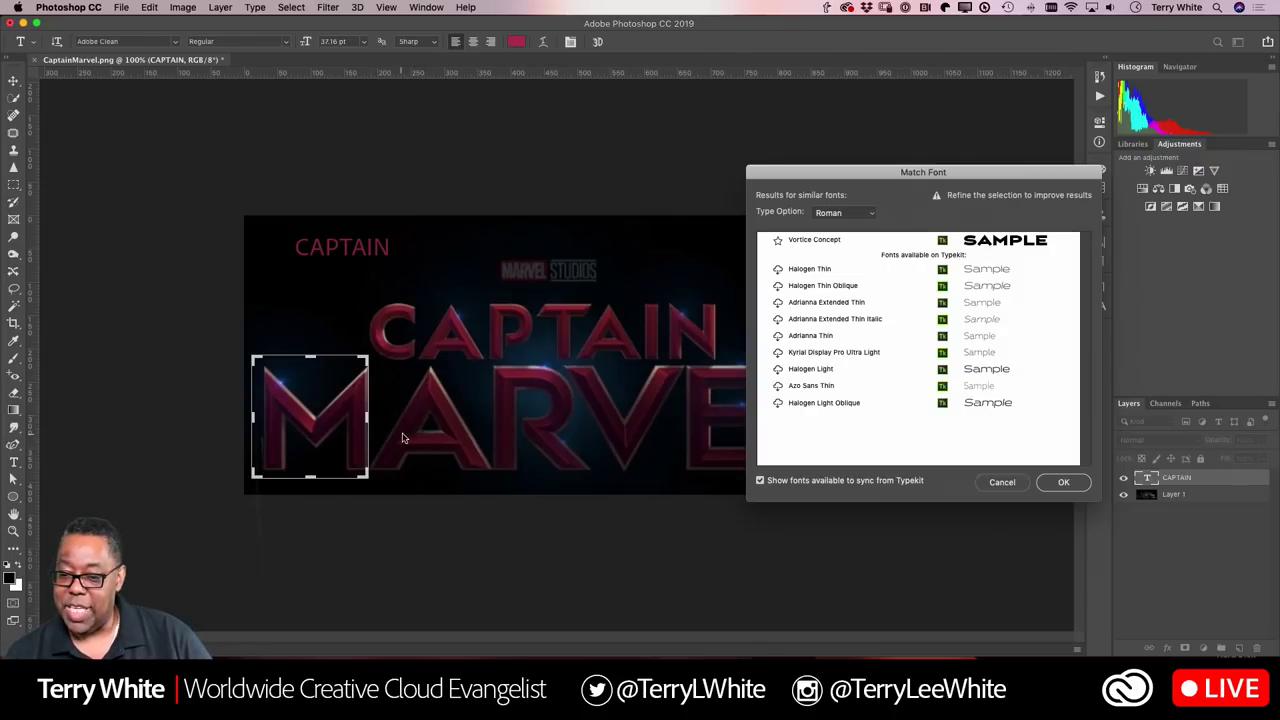
{"action": "left_click_drag", "start_coordinate": [345, 432], "coordinate": [457, 381]}
{"action": "left_click_drag", "start_coordinate": [427, 422], "coordinate": [440, 365]}
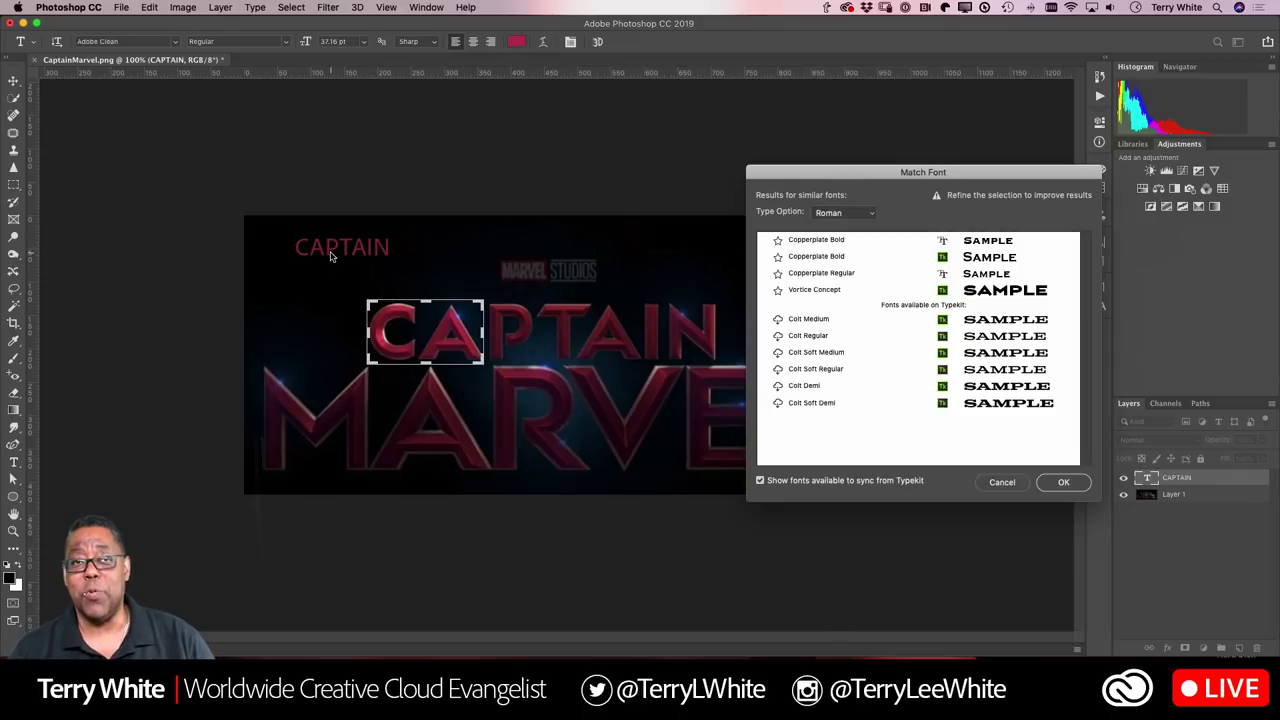
Step: Compare Vortice Concept with Copperplate Bold, apply the Typekit Copperplate Bold match to the CAPTAIN text, and deselect
{"action": "left_click", "coordinate": [814, 258]}
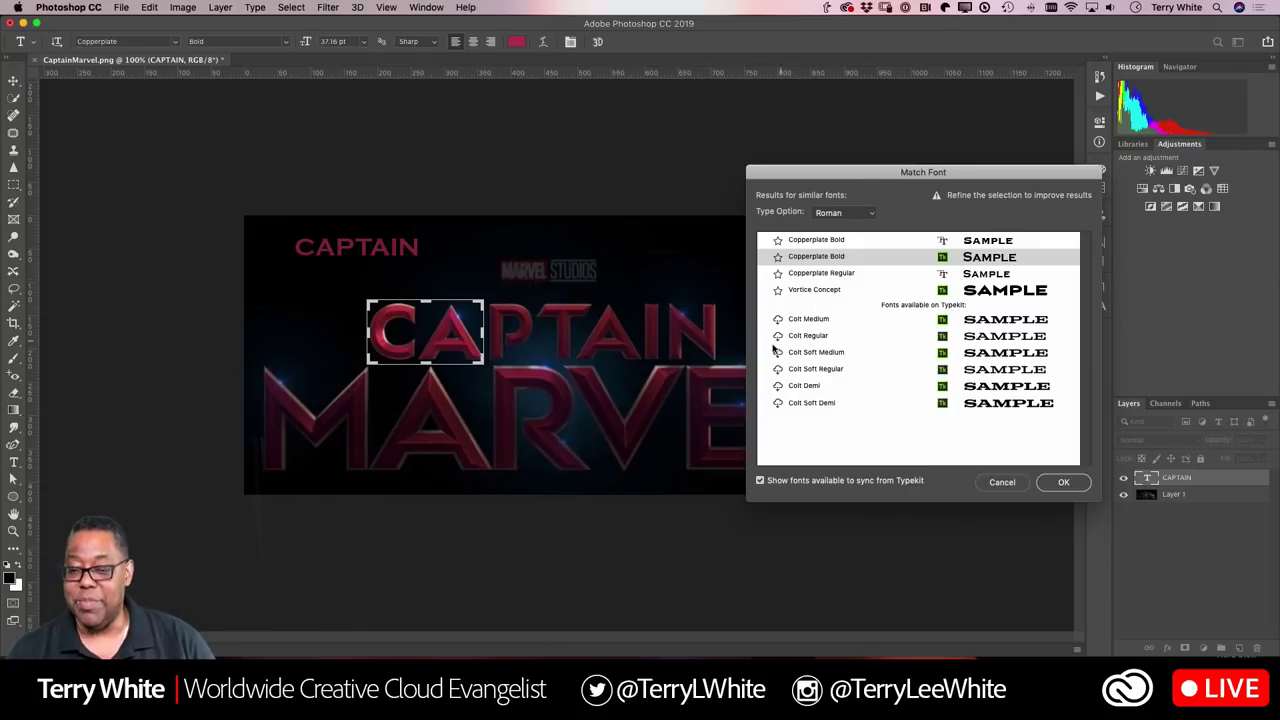
{"action": "left_click", "coordinate": [807, 292]}
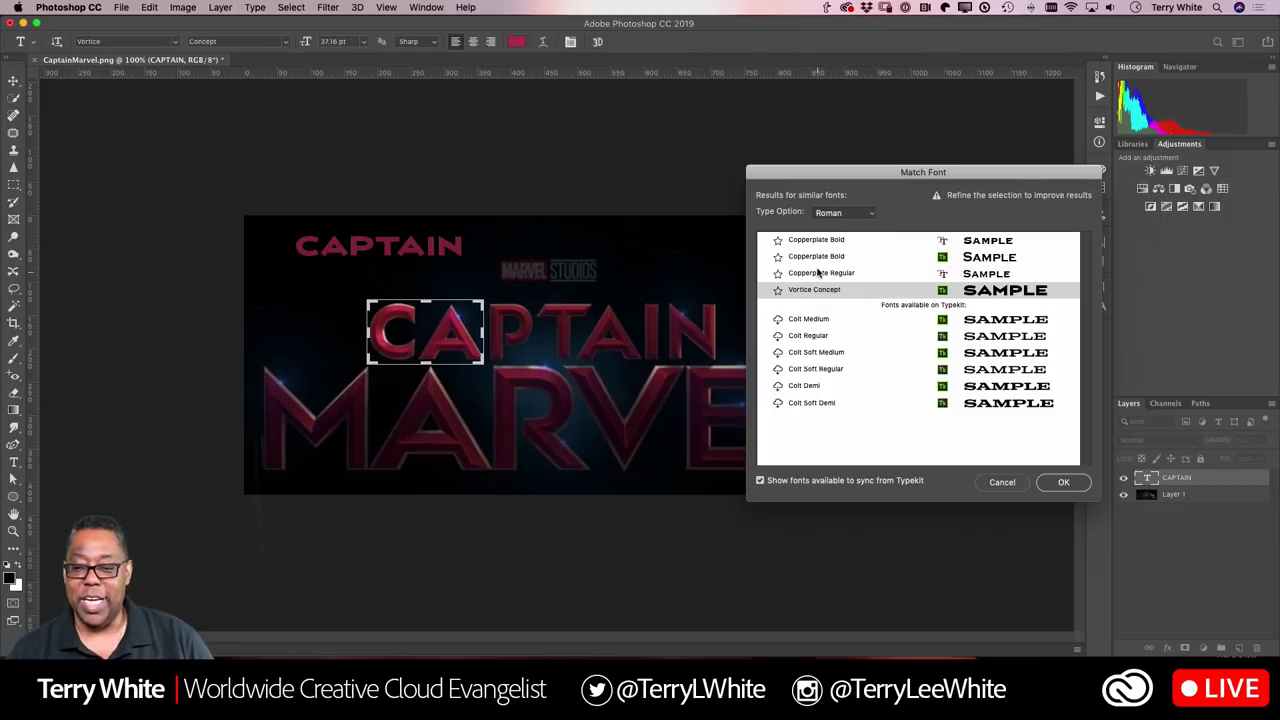
{"action": "left_click", "coordinate": [820, 262]}
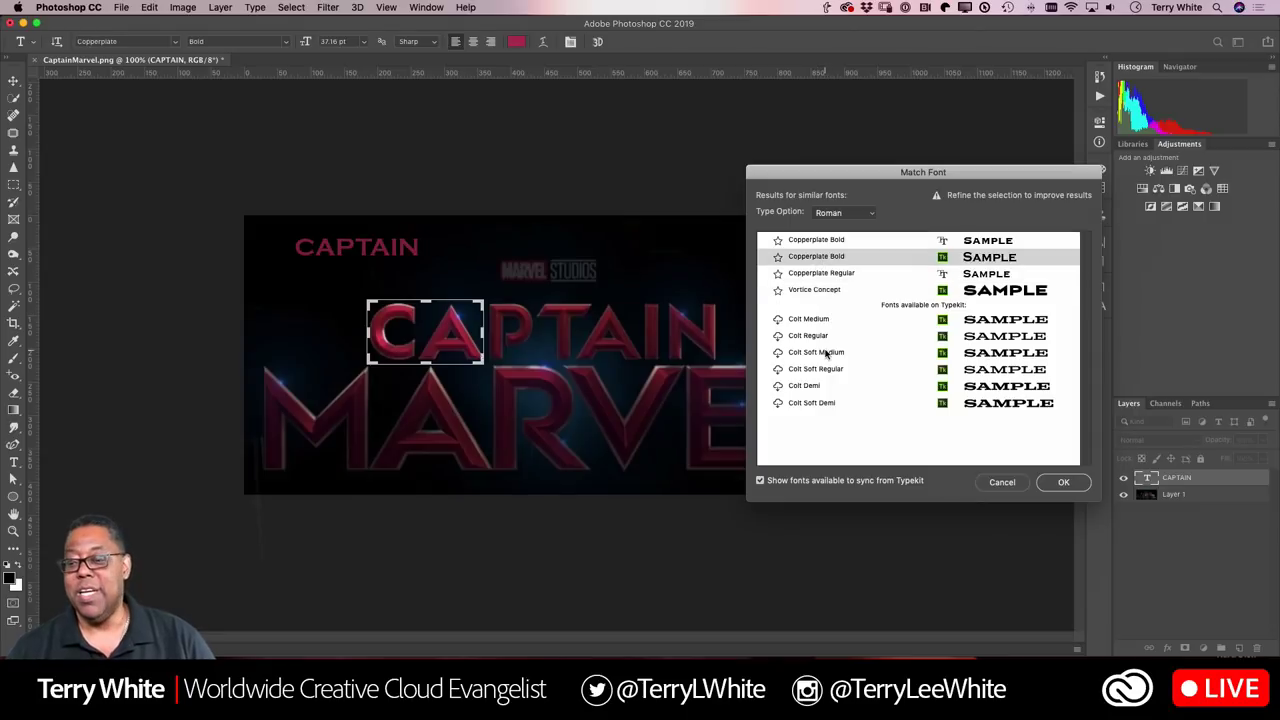
{"action": "left_click", "coordinate": [1062, 484]}
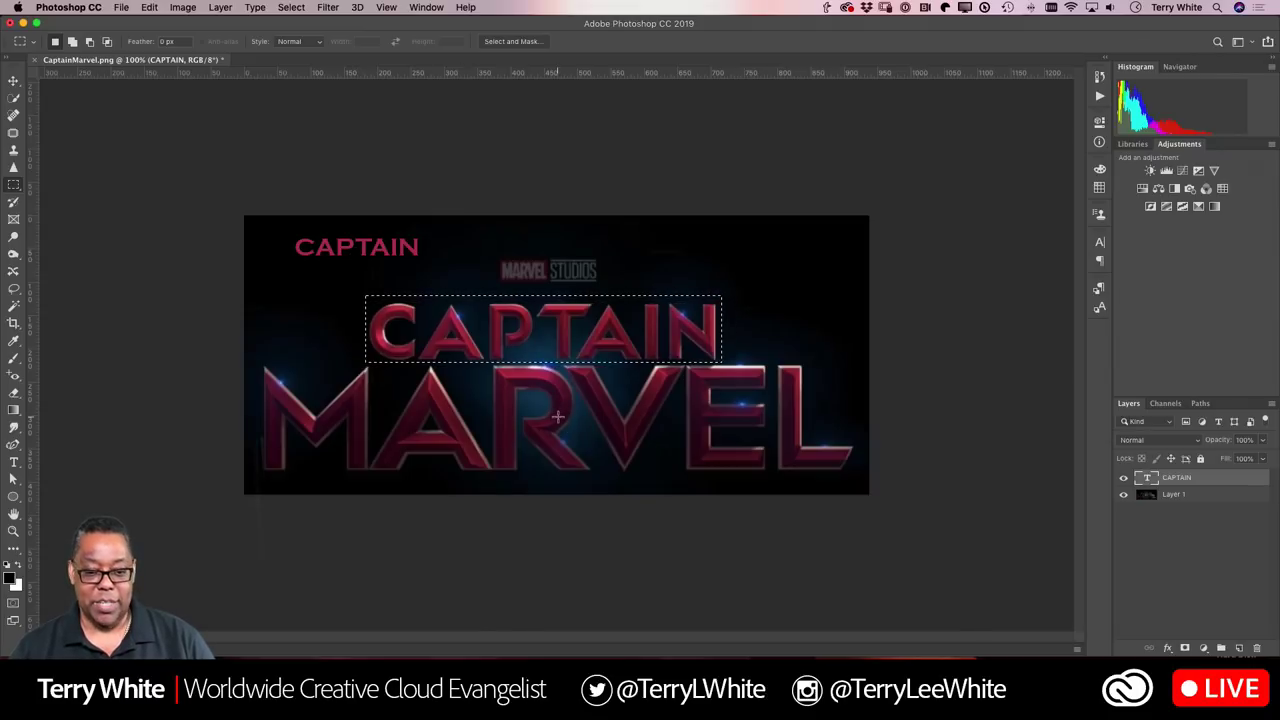
{"action": "key", "text": "super+d"}
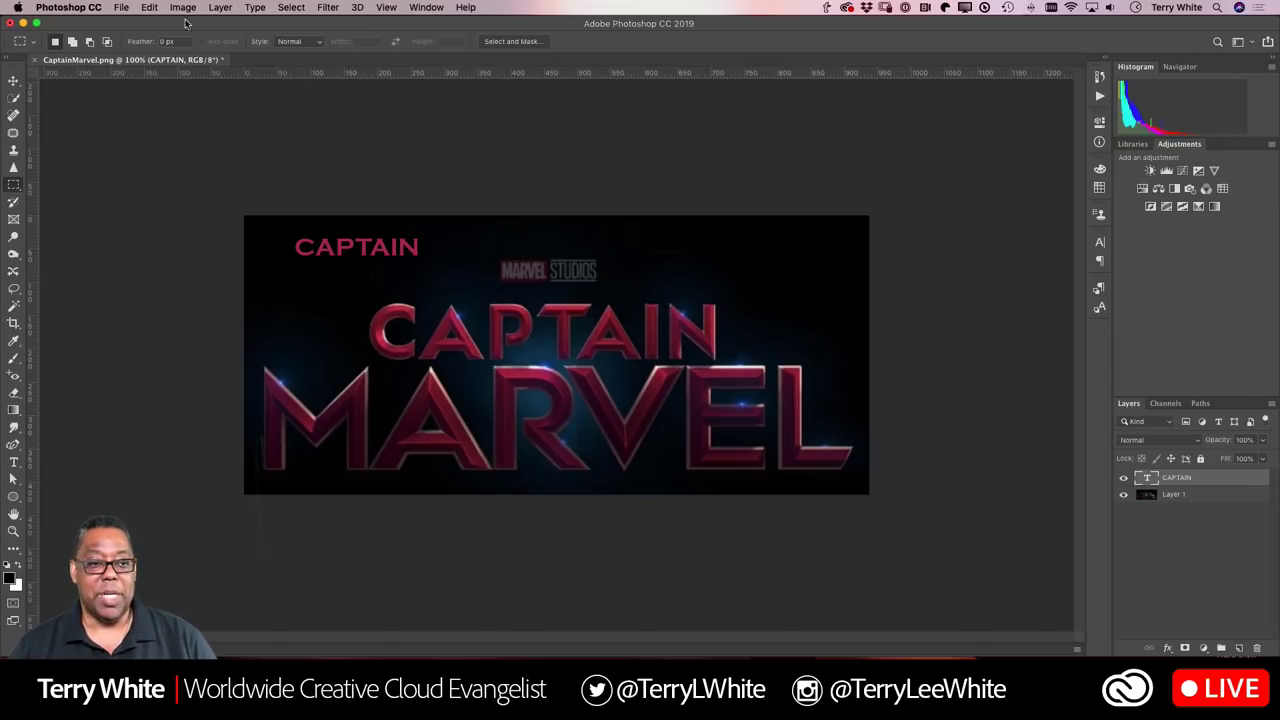
Step: Create a new 1920 x 1080 px RGB document at 72 ppi and fill its layer with black
{"action": "left_click", "coordinate": [120, 7]}
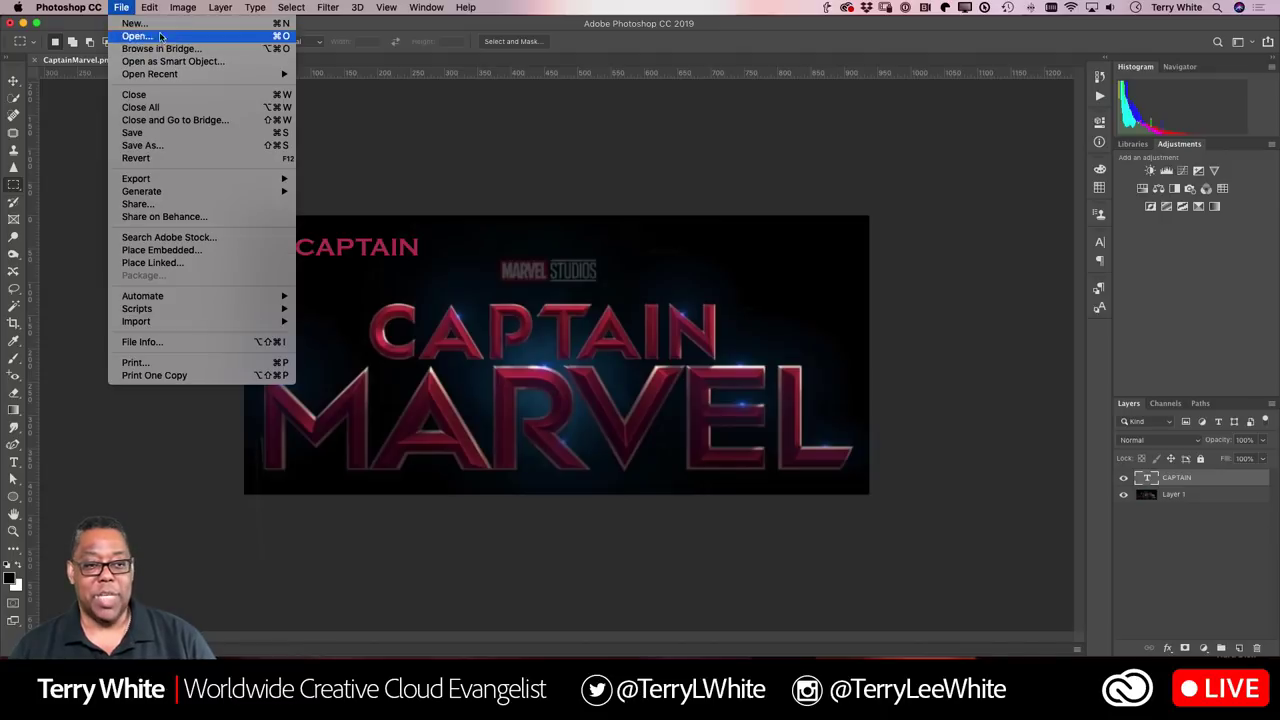
{"action": "left_click", "coordinate": [134, 23]}
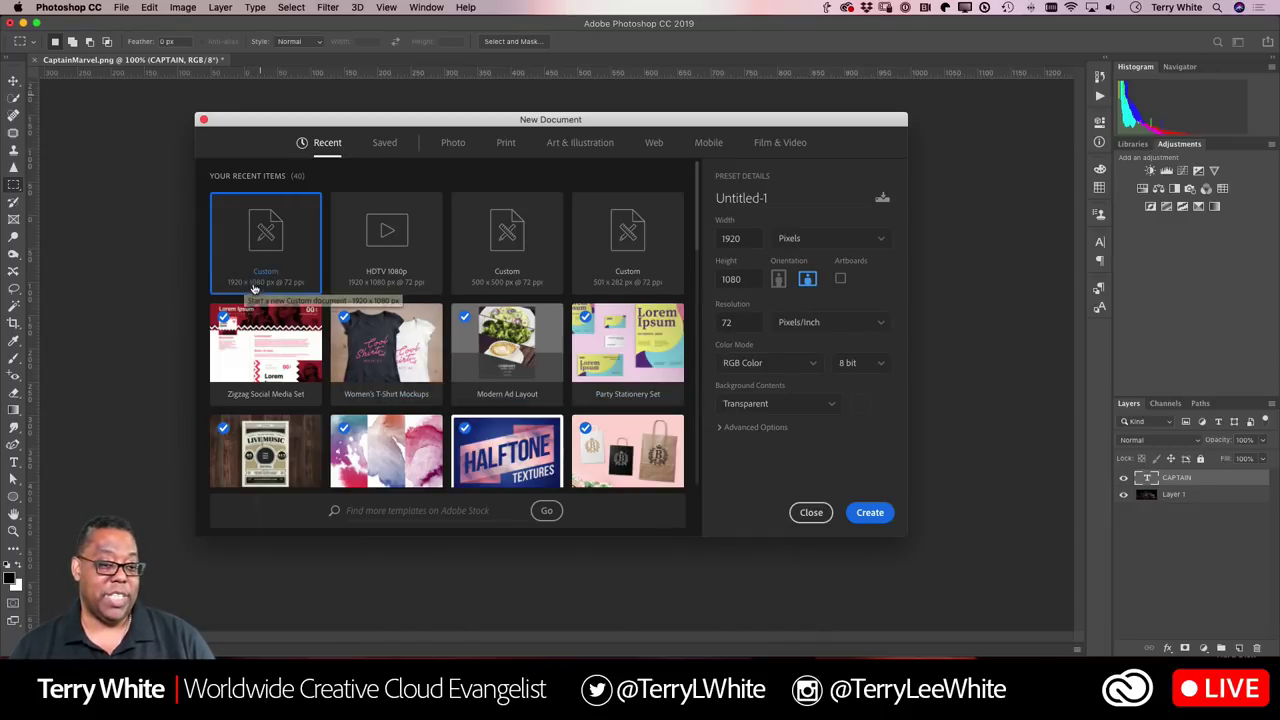
{"action": "left_click", "coordinate": [869, 513]}
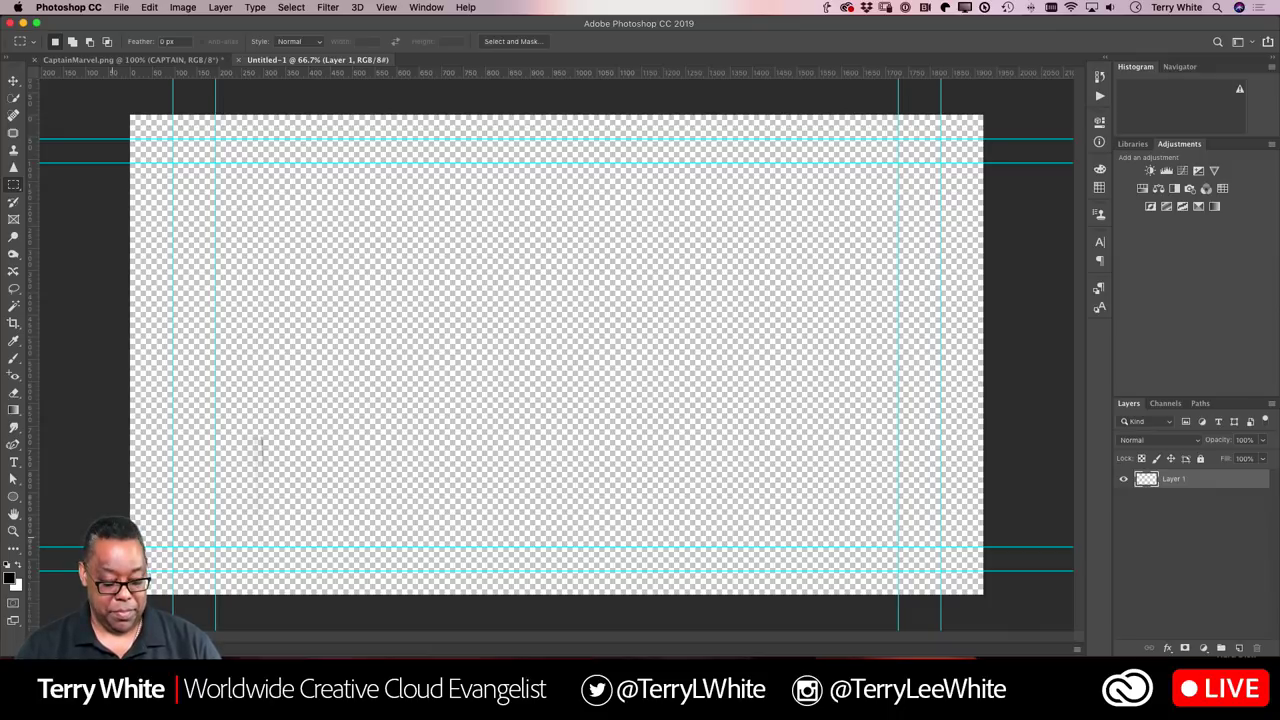
{"action": "key", "text": "alt+BackSpace"}
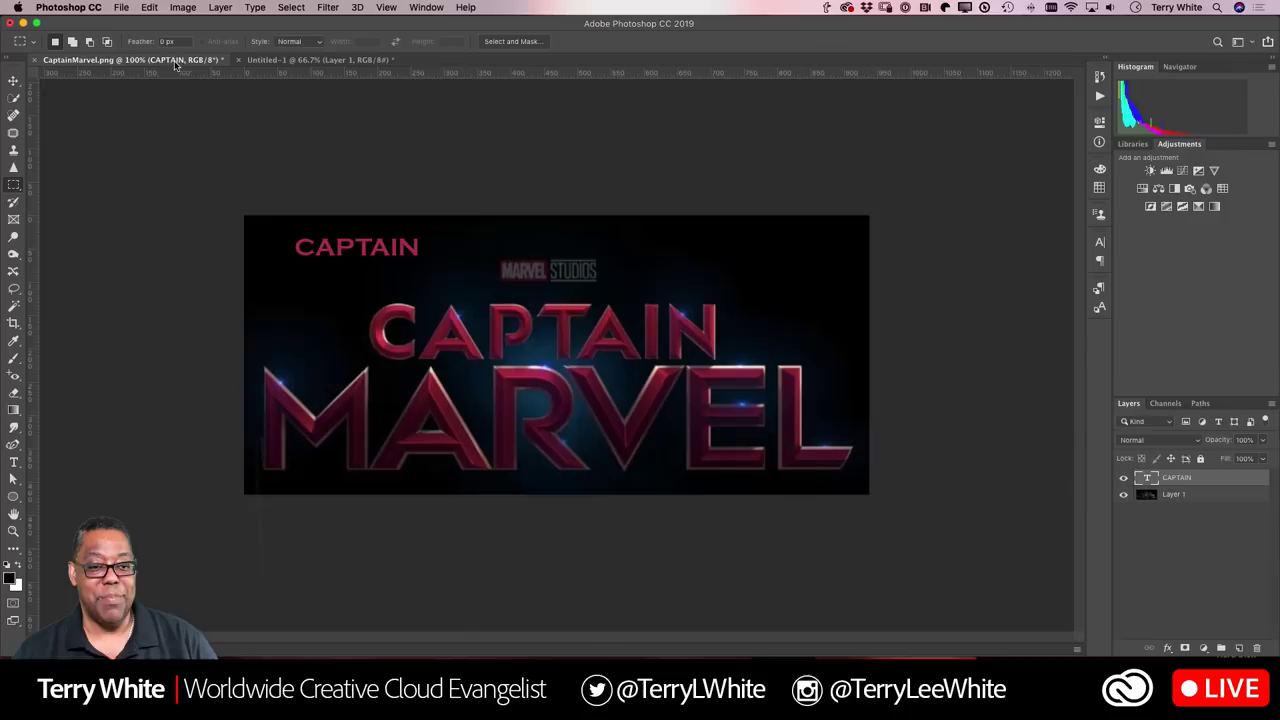
Step: Copy the crimson CAPTAIN text layer from CaptainMarvel.png into the black Untitled-1 document
{"action": "left_click", "coordinate": [174, 60]}
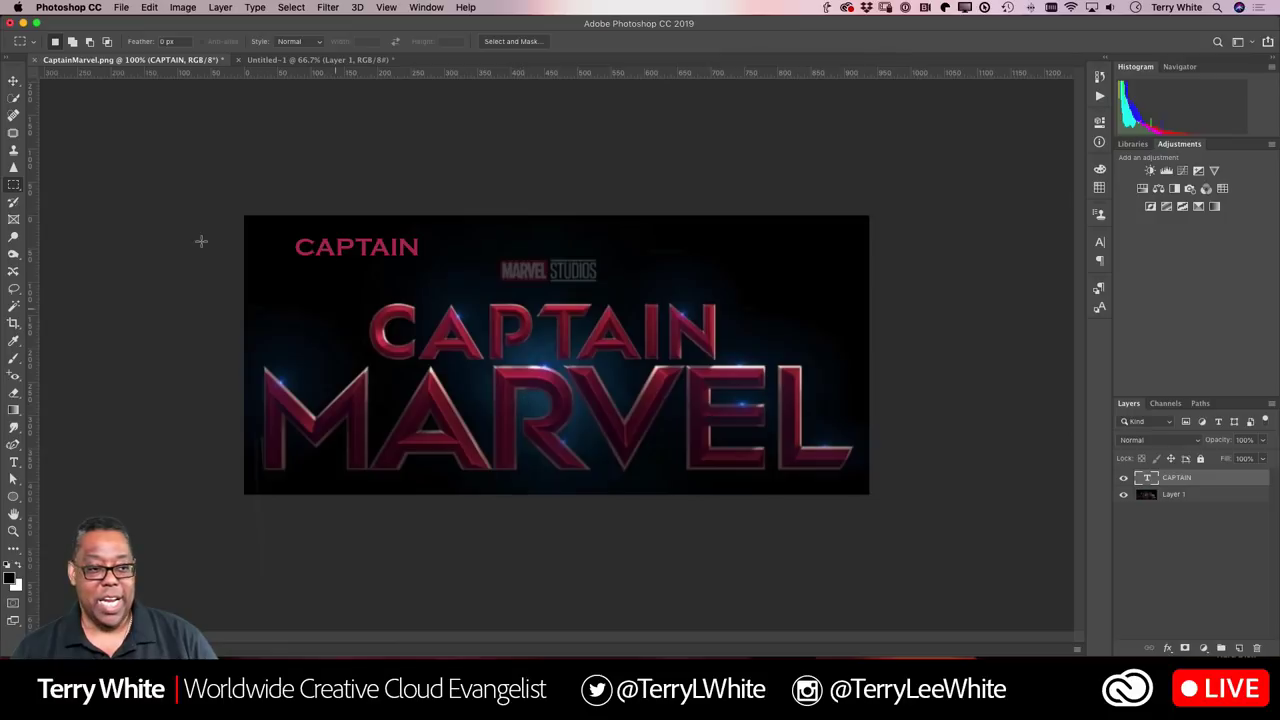
{"action": "left_click", "coordinate": [13, 80]}
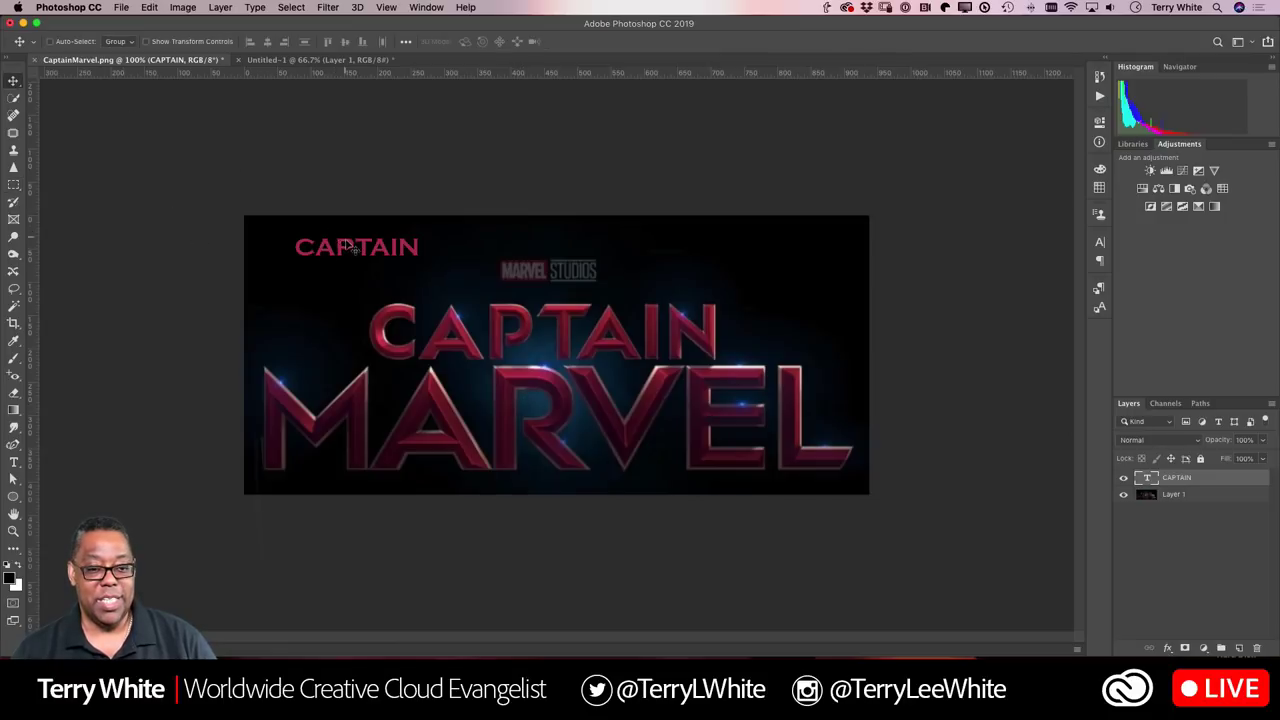
{"action": "mouse_move", "coordinate": [347, 250]}
{"action": "left_mouse_down"}
{"action": "mouse_move", "coordinate": [304, 58]}
{"action": "mouse_move", "coordinate": [360, 272]}
{"action": "left_mouse_up"}
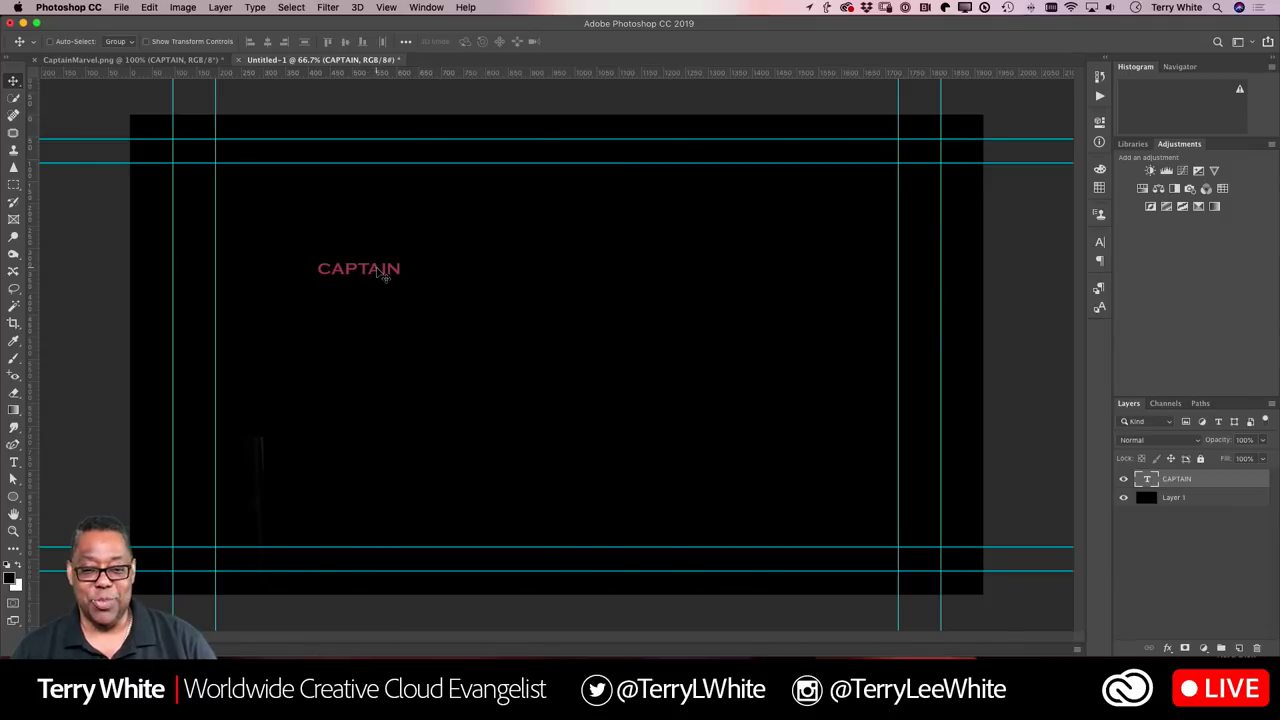
Step: Scale the CAPTAIN text up to about 545% and centre it horizontally near the top of the canvas
{"action": "key", "text": "super"}
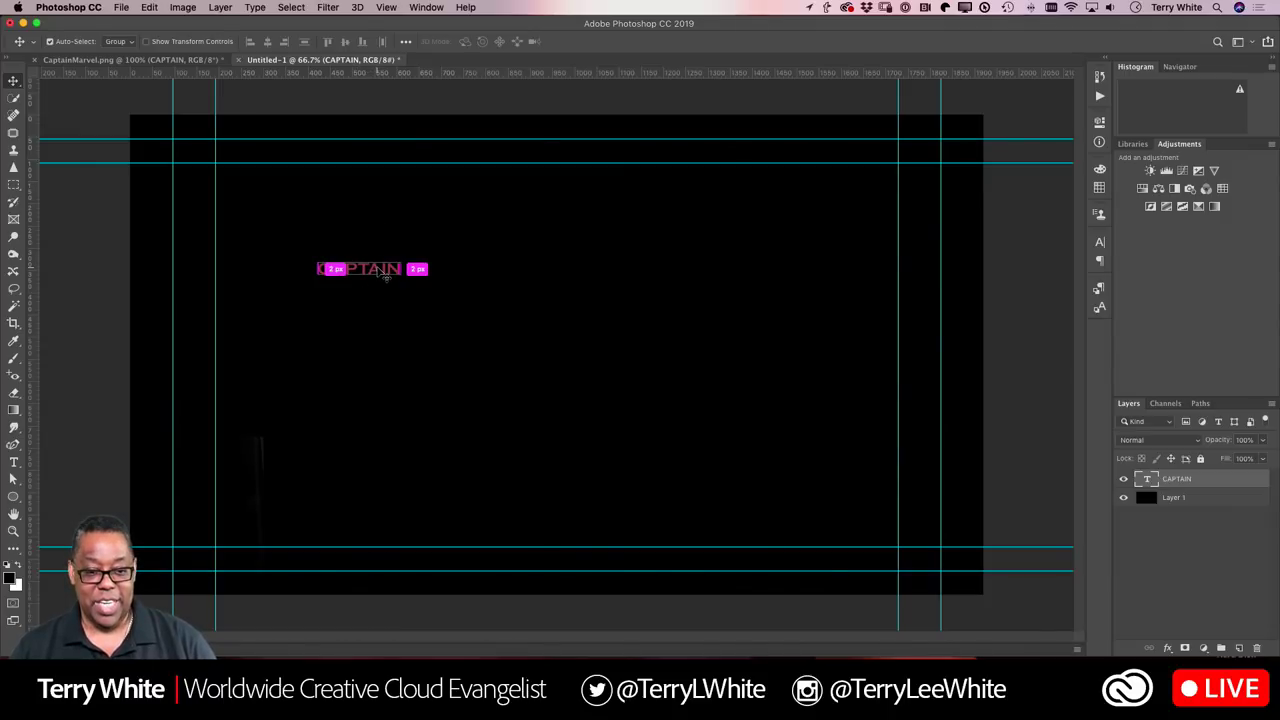
{"action": "key", "text": "super+t"}
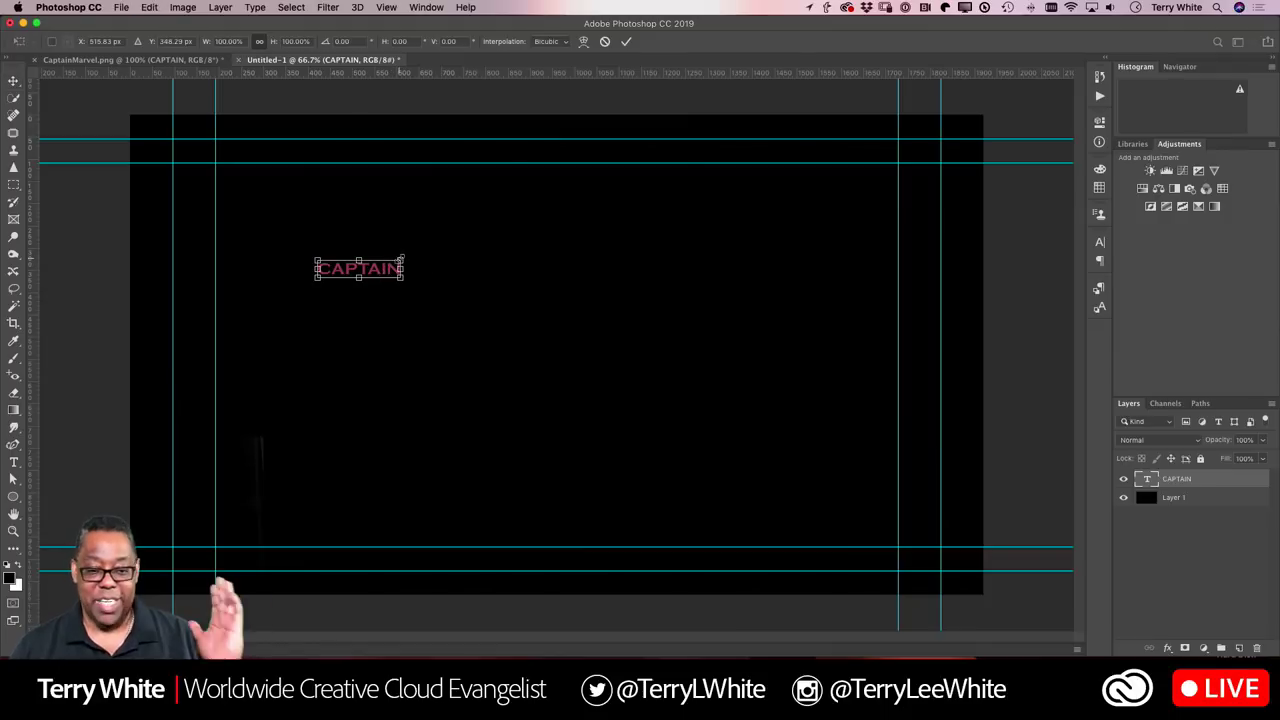
{"action": "left_click_drag", "start_coordinate": [401, 260], "coordinate": [771, 181]}
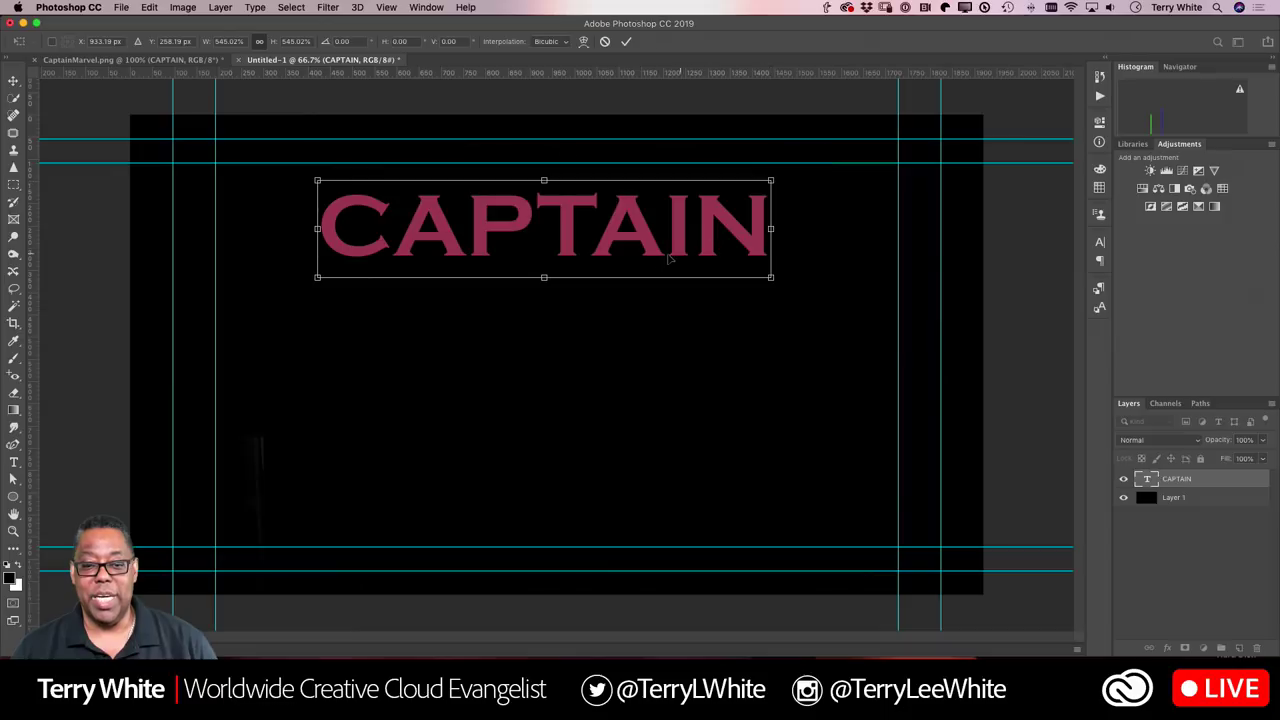
{"action": "mouse_move", "coordinate": [627, 242]}
{"action": "left_mouse_down"}
{"action": "mouse_move", "coordinate": [620, 228]}
{"action": "mouse_move", "coordinate": [585, 230]}
{"action": "mouse_move", "coordinate": [638, 230]}
{"action": "left_mouse_up"}
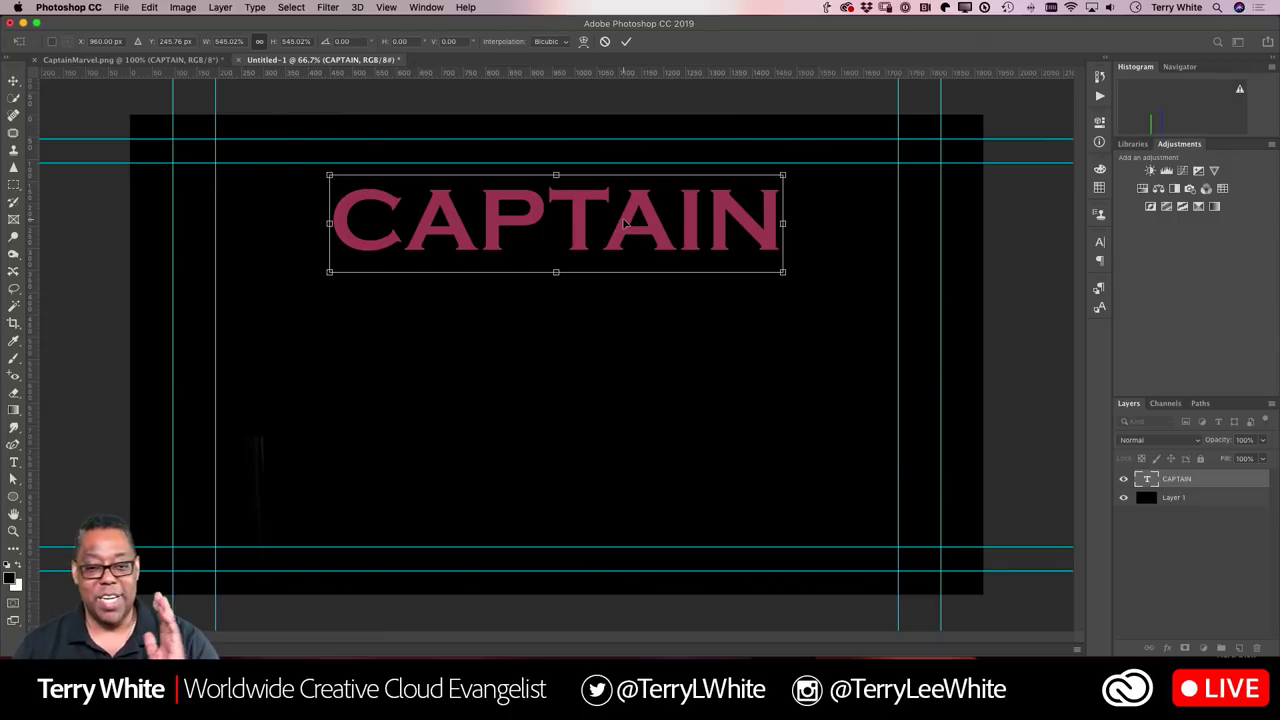
Step: Commit the transform and duplicate the CAPTAIN text directly beneath the original, horizontally aligned with it
{"action": "left_click_drag", "start_coordinate": [628, 226], "coordinate": [628, 318]}
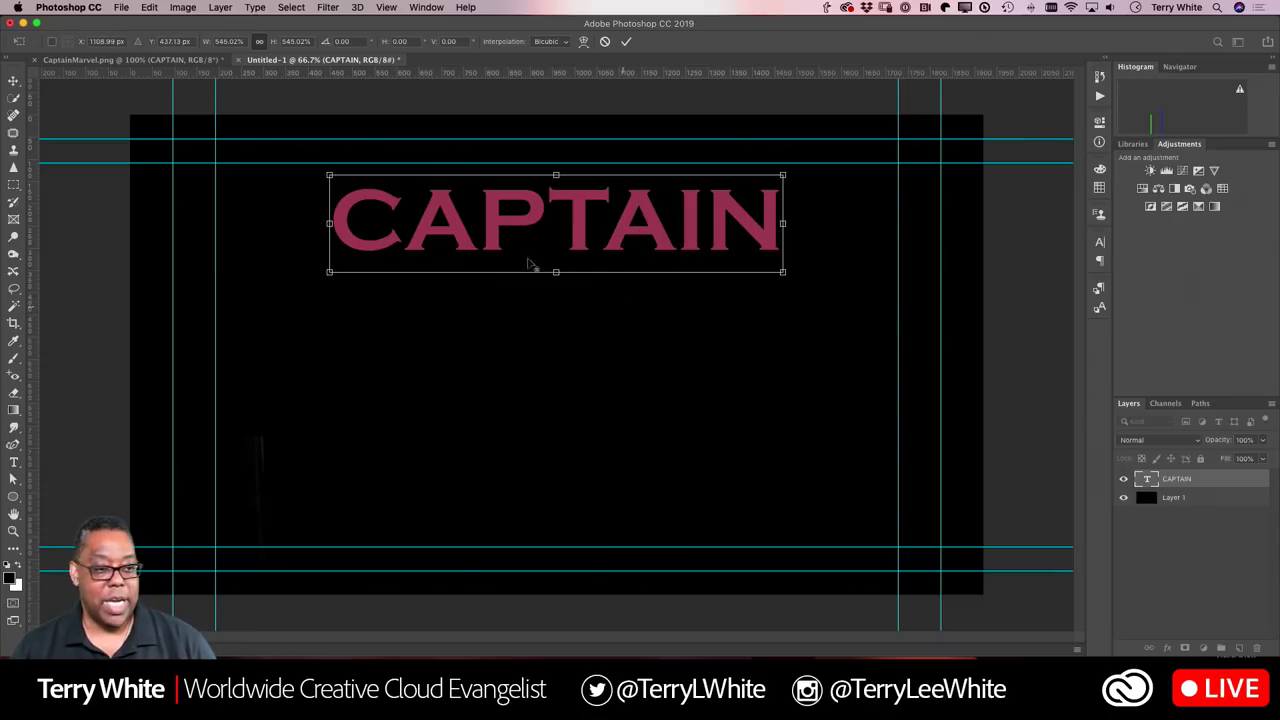
{"action": "left_click", "coordinate": [14, 82]}
{"action": "left_click_drag", "start_coordinate": [624, 223], "coordinate": [621, 317]}
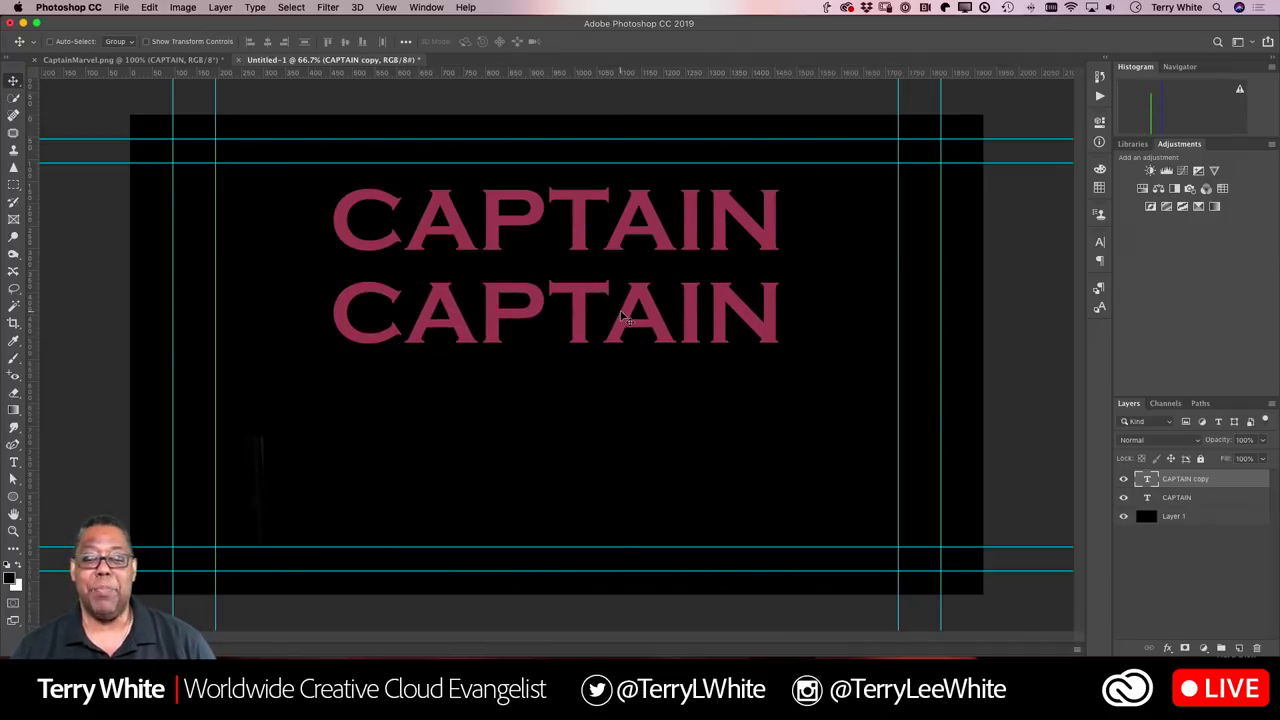
Step: Replace the duplicated CAPTAIN text on the lower line with MARVEL and commit the edit
{"action": "key", "text": "t"}
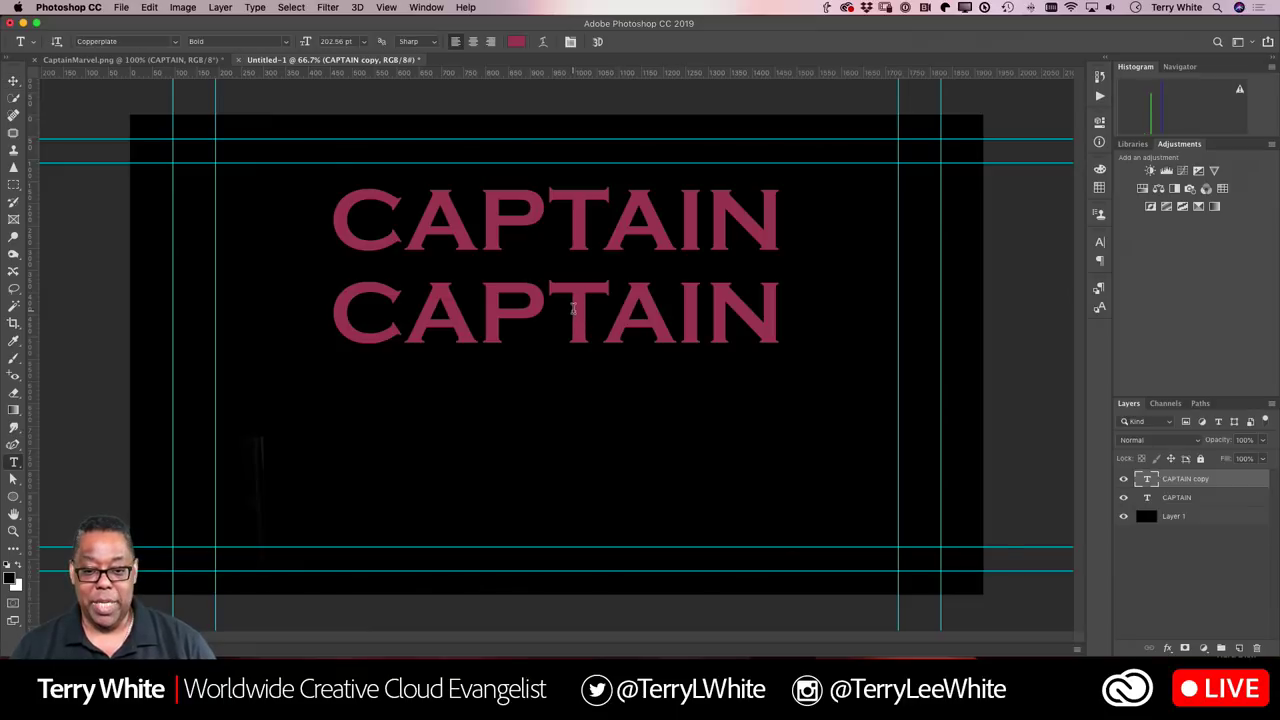
{"action": "left_click", "coordinate": [551, 322]}
{"action": "double_click", "coordinate": [559, 321]}
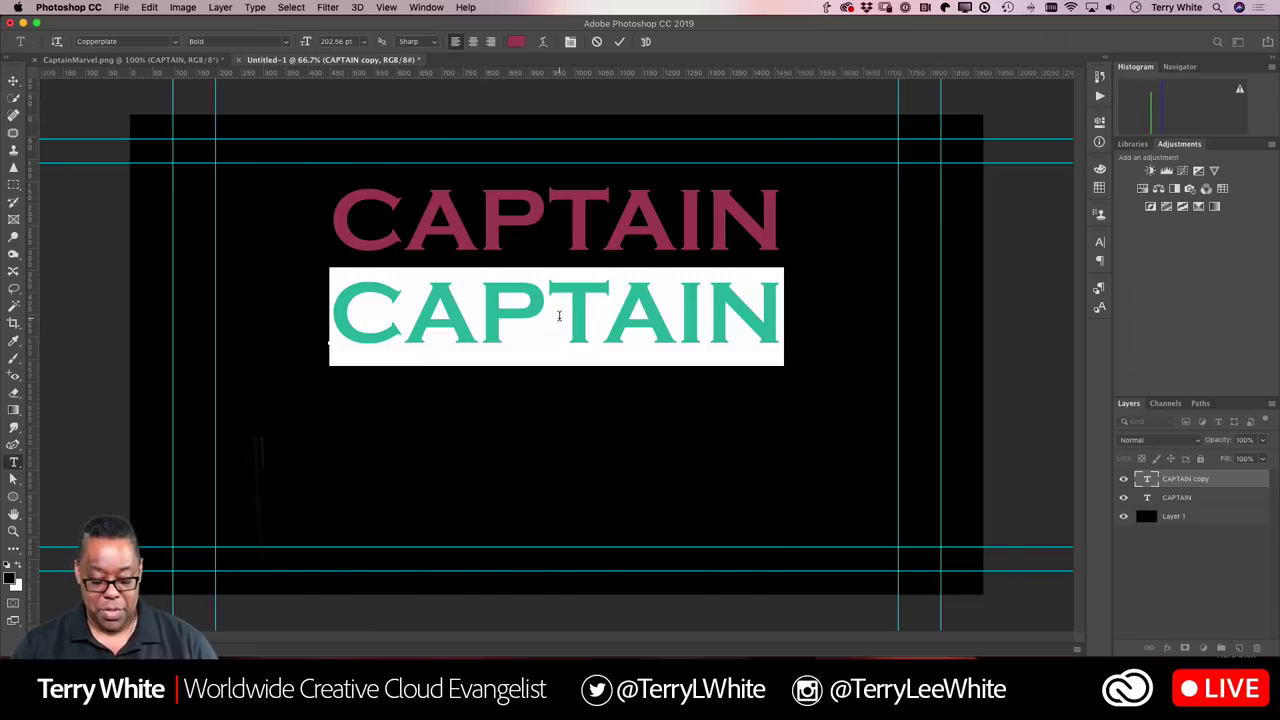
{"action": "type", "text": "MARV"}
{"action": "type", "text": "EL"}
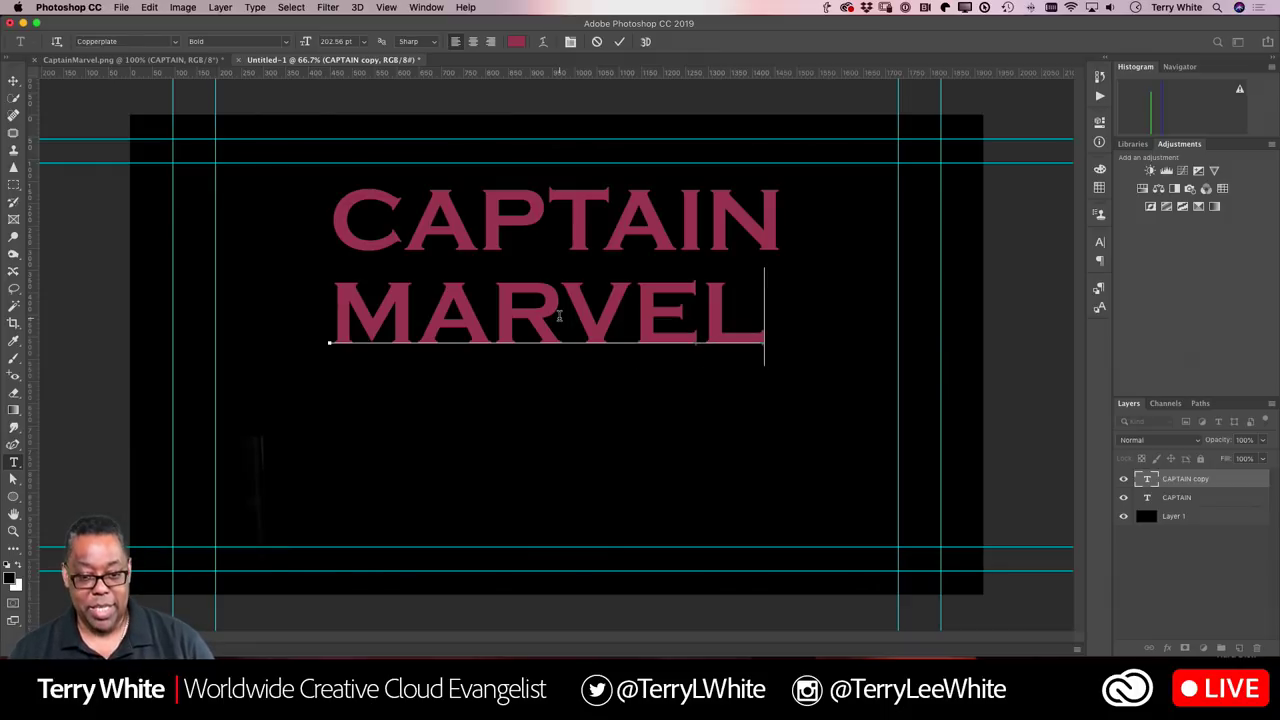
{"action": "key", "text": "super+t"}
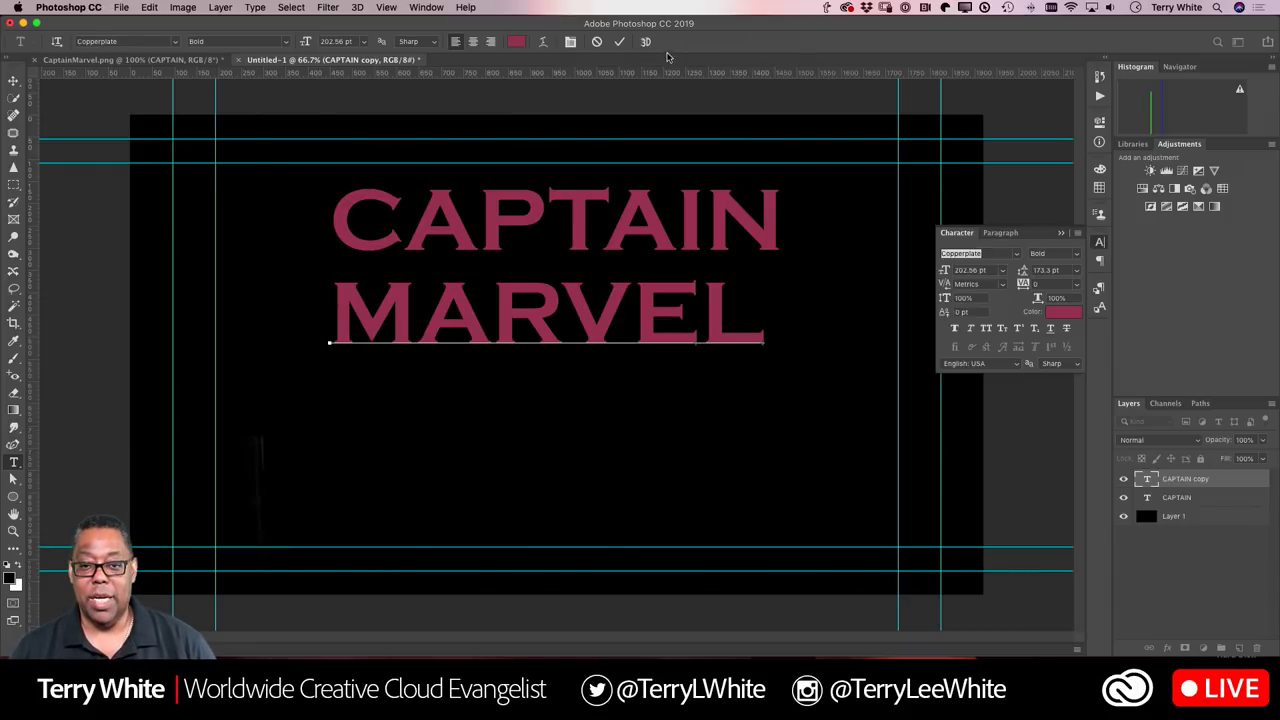
{"action": "left_click", "coordinate": [619, 41]}
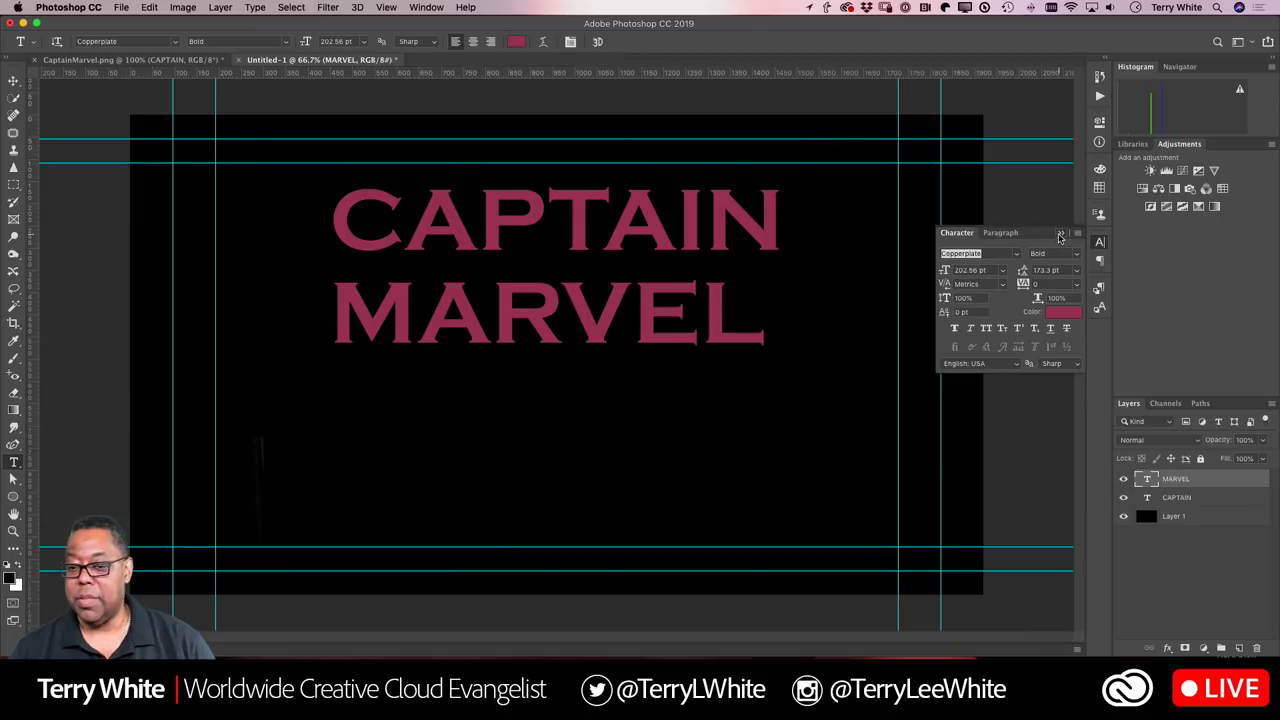
{"action": "left_click", "coordinate": [1059, 234]}
Step: Scale the MARVEL text up proportionally to about 157% so it spans the inner vertical guides, and commit the transform
{"action": "key", "text": "super+t"}
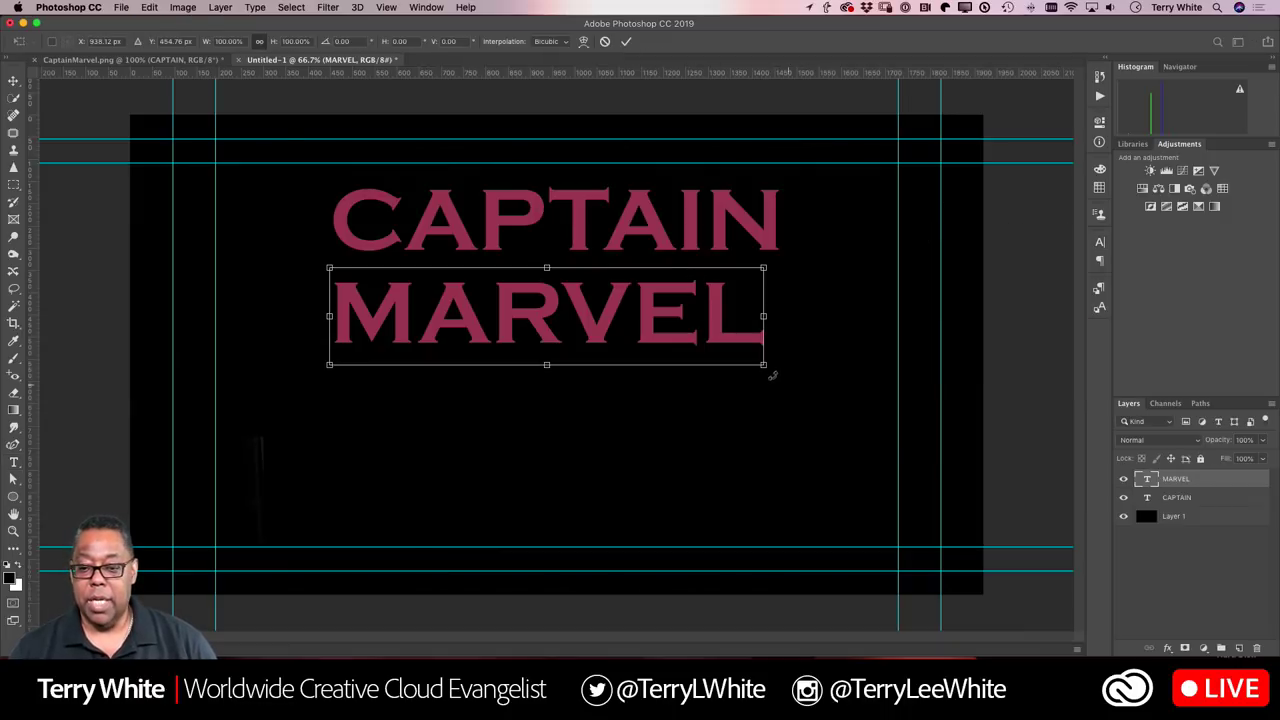
{"action": "left_click_drag", "start_coordinate": [764, 366], "coordinate": [957, 458]}
{"action": "left_click_drag", "start_coordinate": [329, 410], "coordinate": [219, 458]}
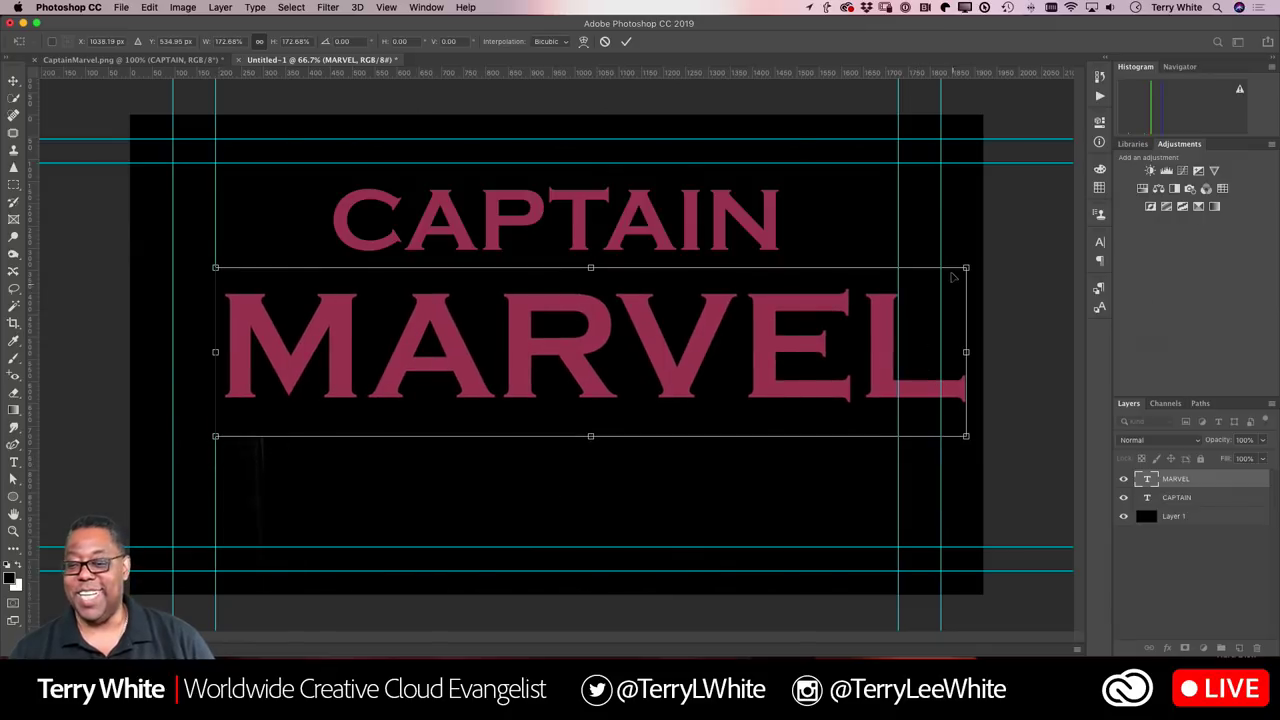
{"action": "left_click_drag", "start_coordinate": [966, 267], "coordinate": [899, 297]}
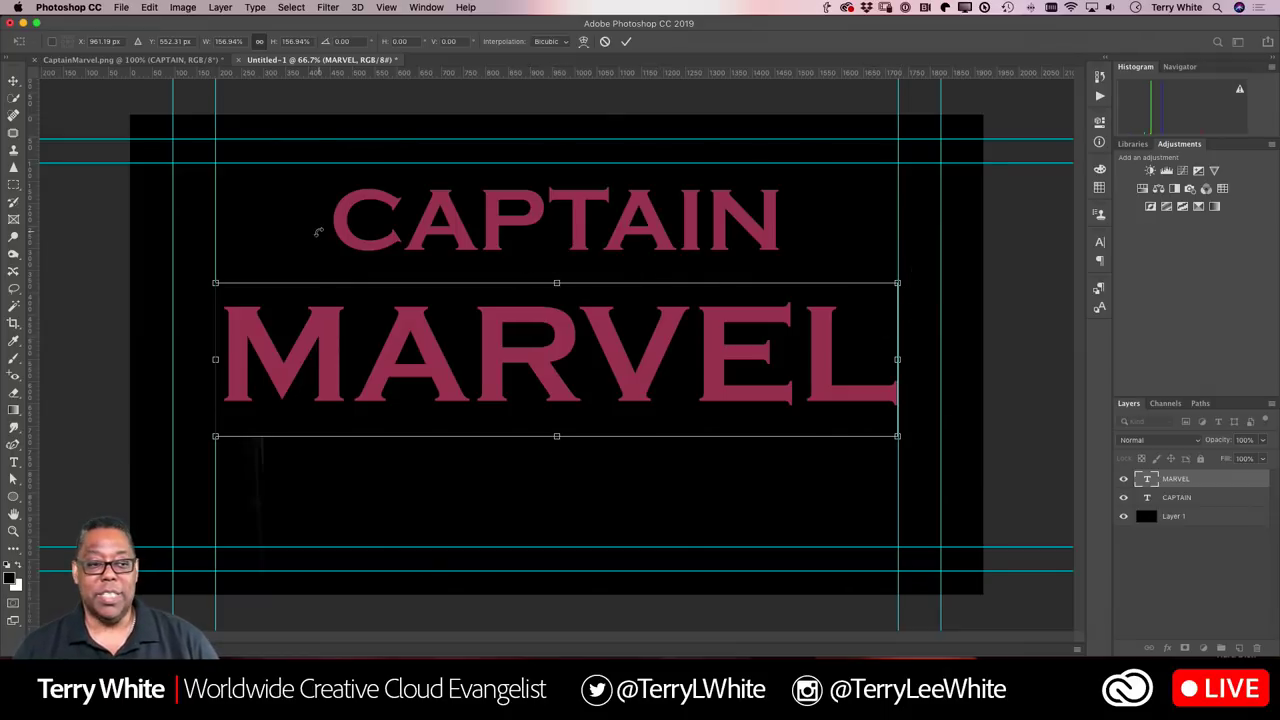
{"action": "left_click", "coordinate": [14, 82]}
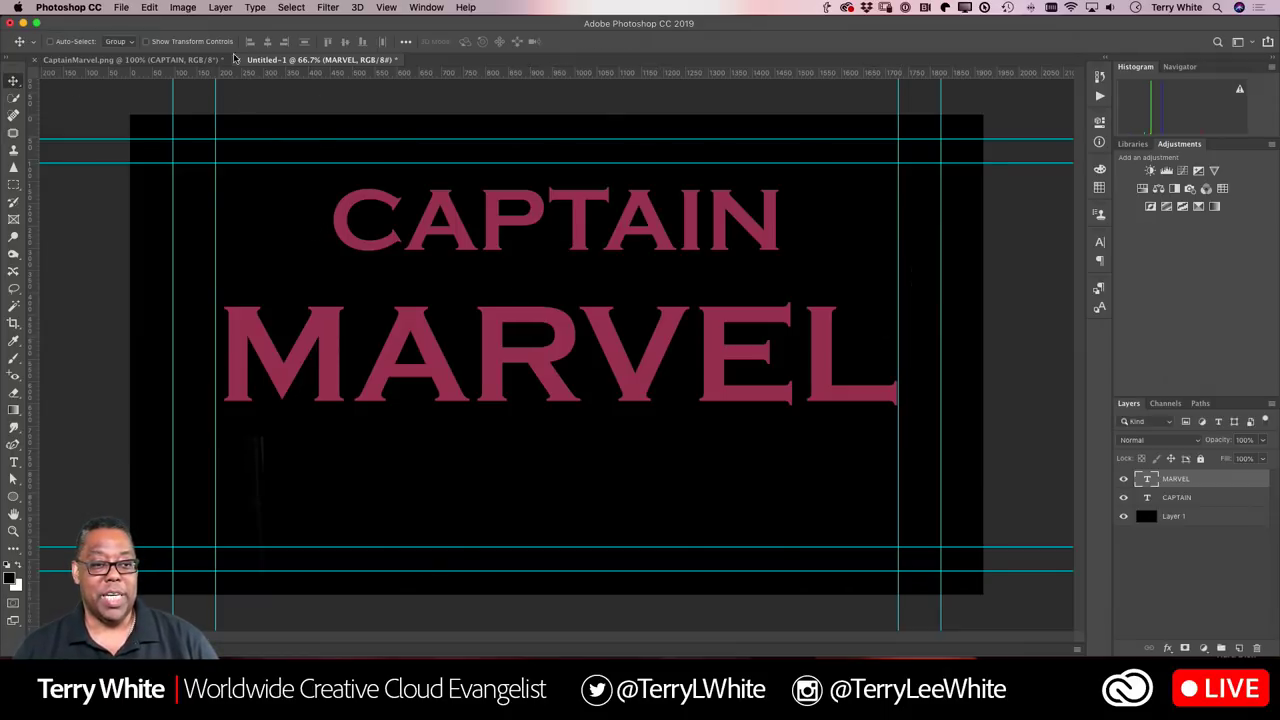
Step: Check the line spacing in the CaptainMarvel.png logo and move the MARVEL text up close beneath CAPTAIN in Untitled-1
{"action": "left_click", "coordinate": [180, 61]}
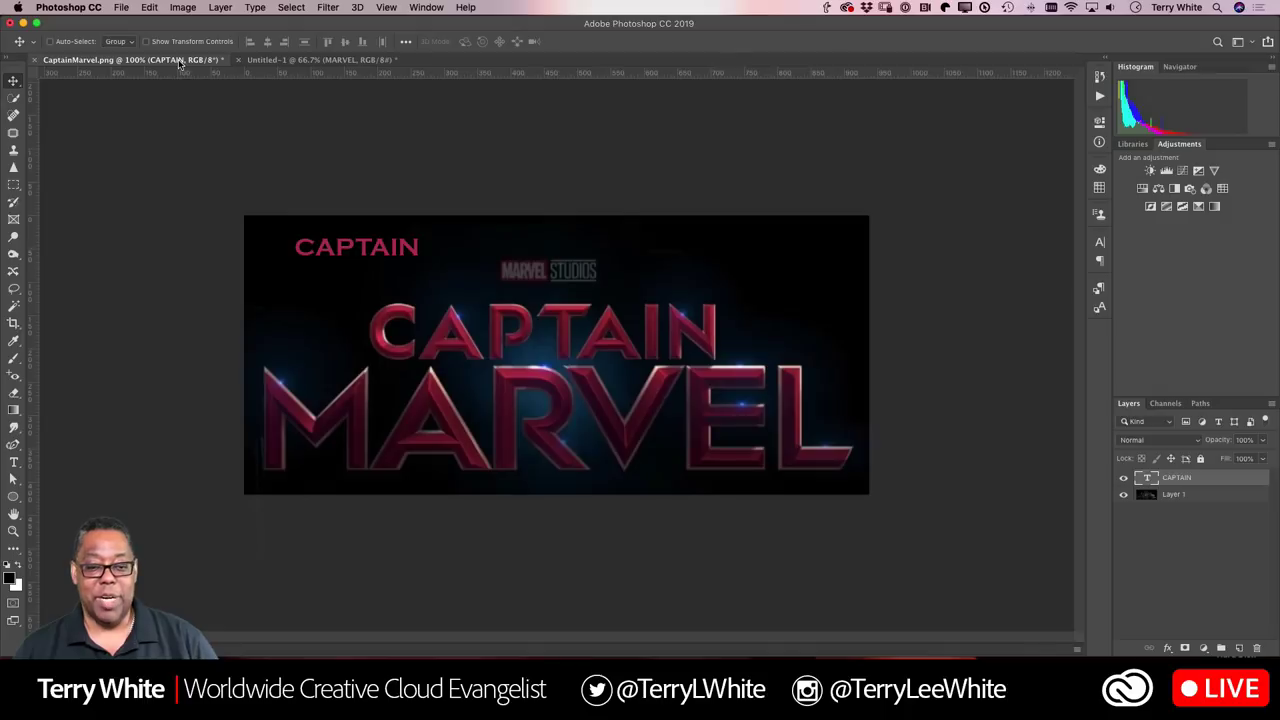
{"action": "left_click", "coordinate": [257, 61]}
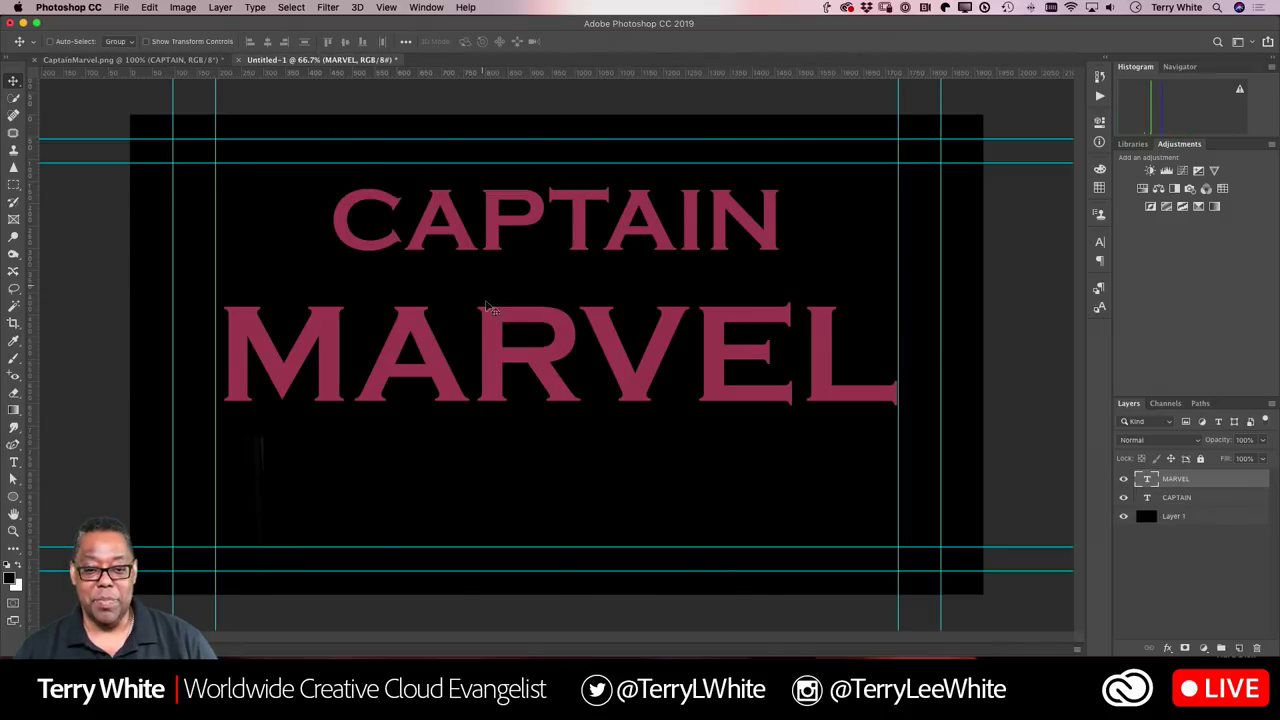
{"action": "left_click_drag", "start_coordinate": [490, 334], "coordinate": [487, 288]}
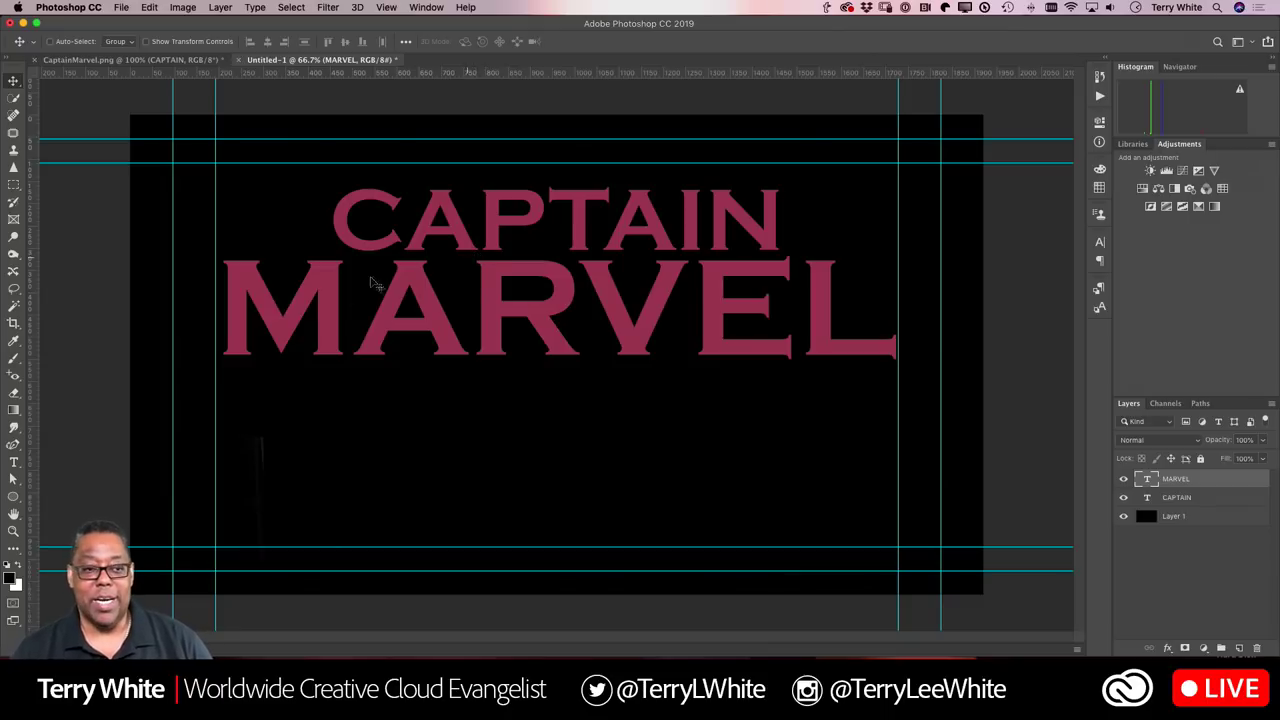
Step: Sample the dark red #74282D from the A of MARVEL in the CaptainMarvel.png logo and add it to the Adobe Live 2019 library
{"action": "left_click", "coordinate": [183, 60]}
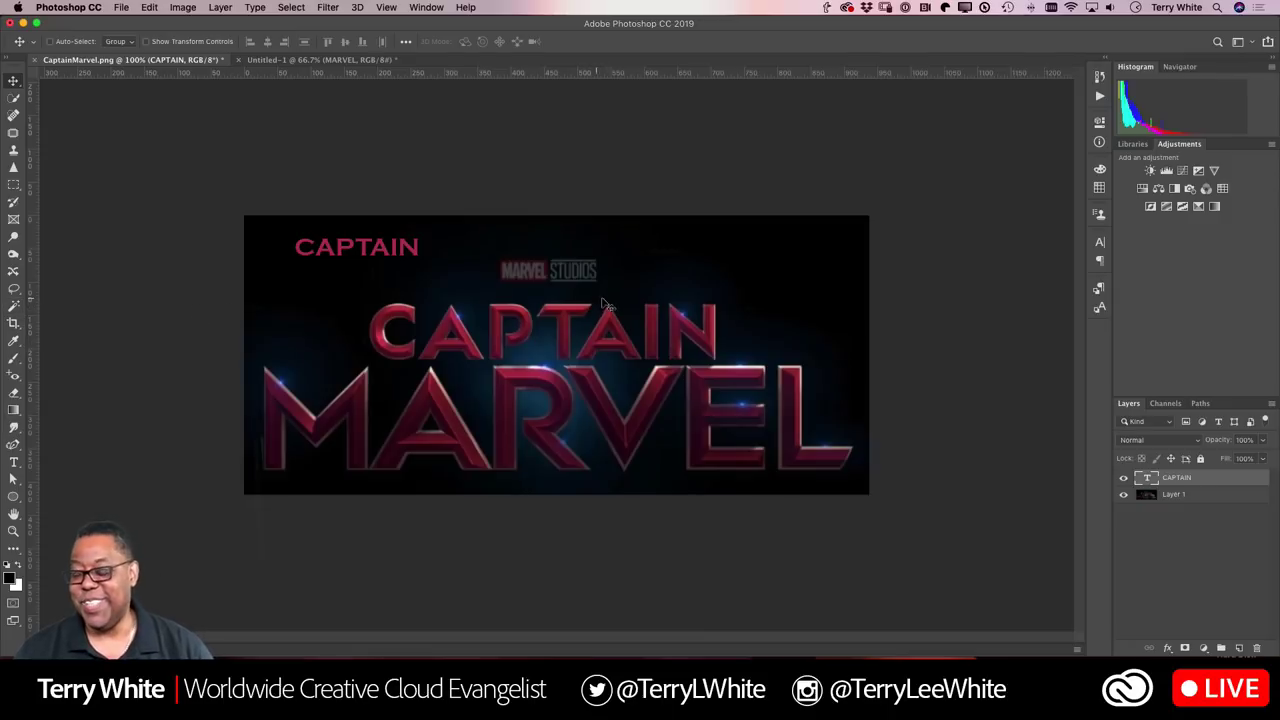
{"action": "left_click", "coordinate": [1130, 144]}
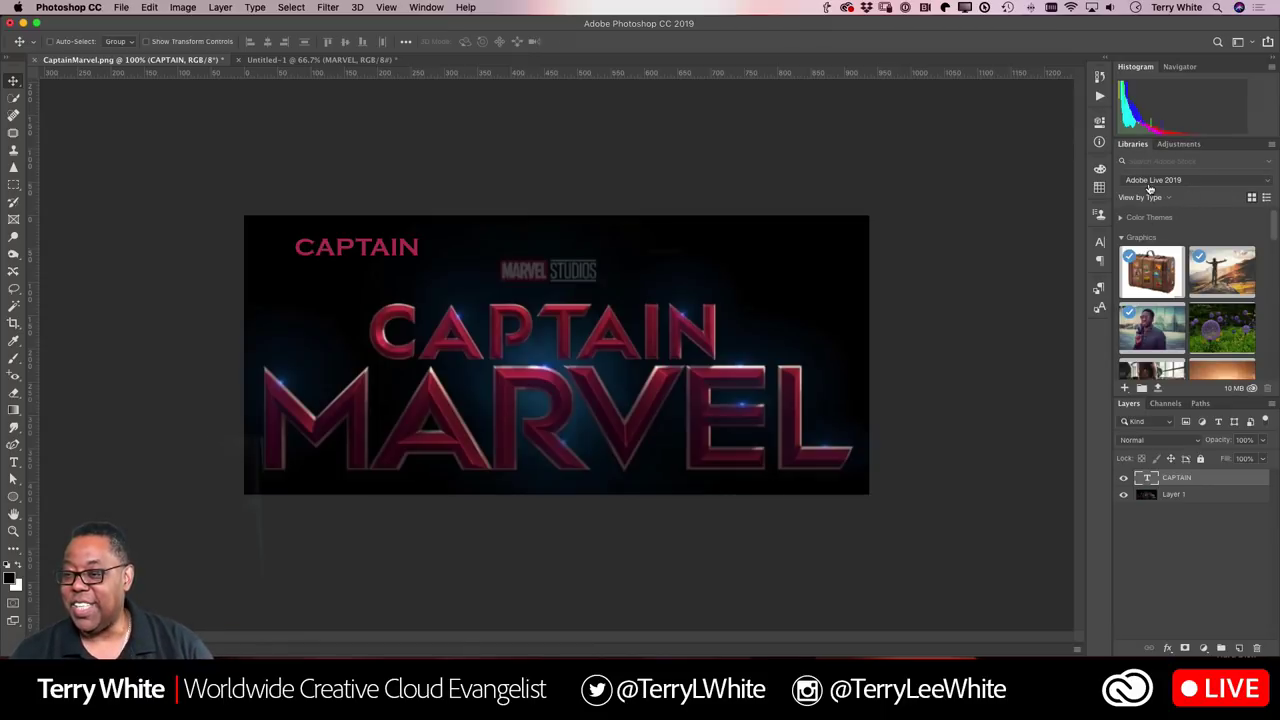
{"action": "scroll", "coordinate": [1150, 243], "scroll_direction": "down", "scroll_amount": 2}
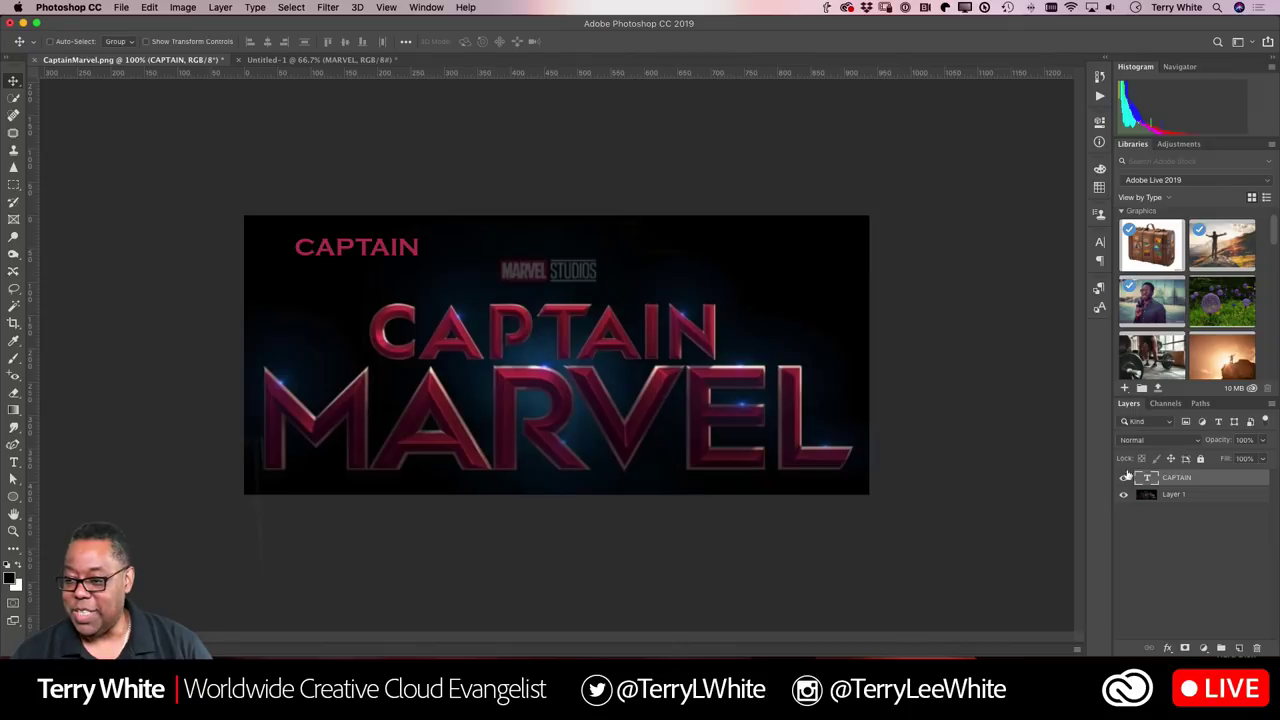
{"action": "left_click", "coordinate": [1125, 389]}
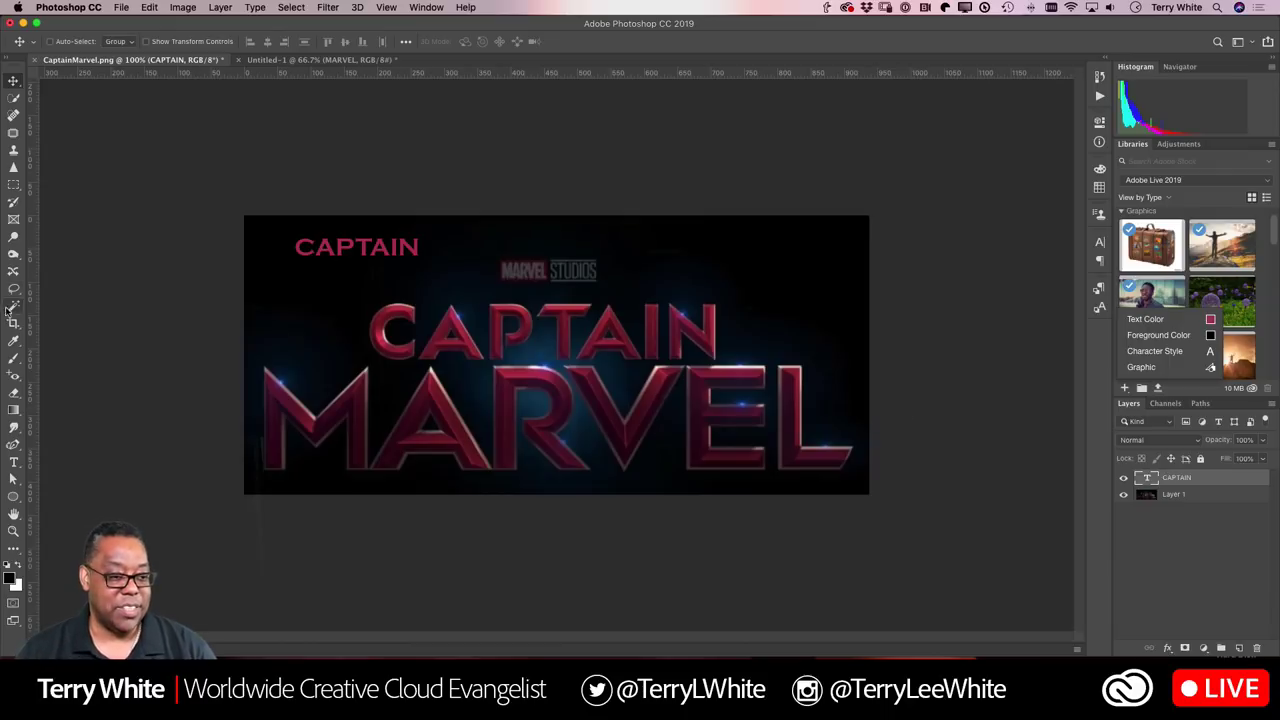
{"action": "left_click", "coordinate": [13, 340]}
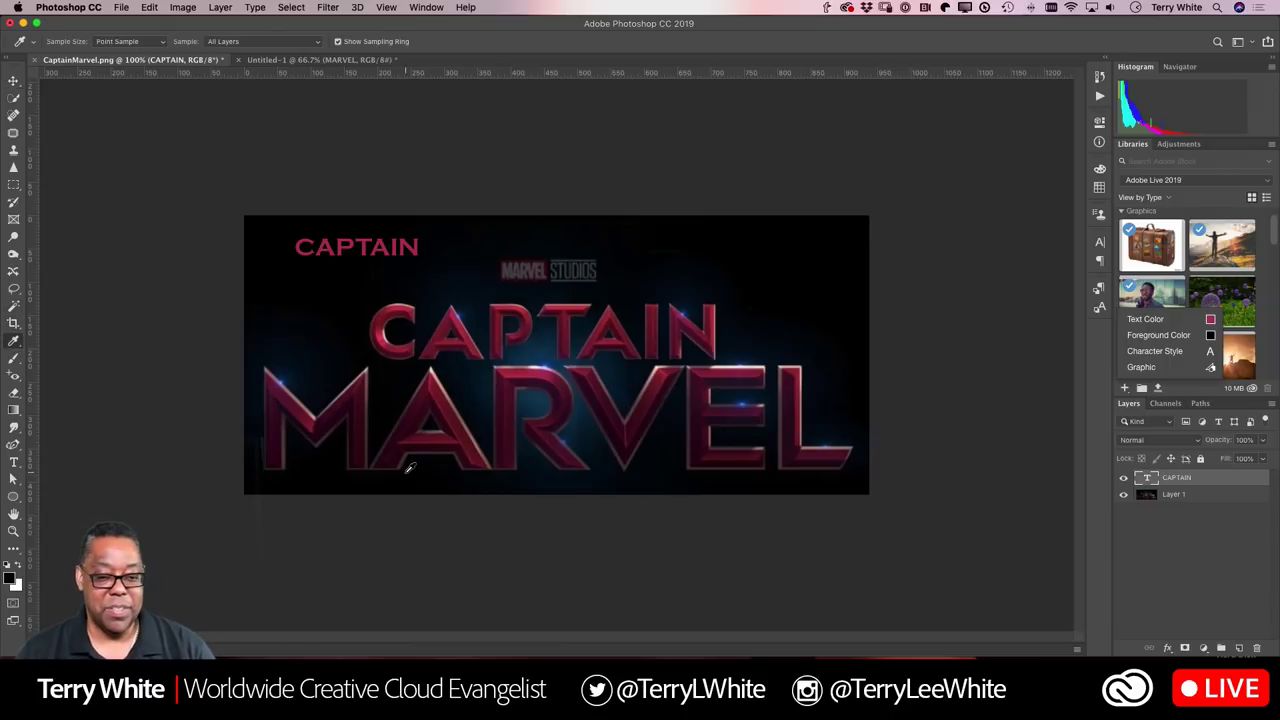
{"action": "left_click", "coordinate": [341, 403]}
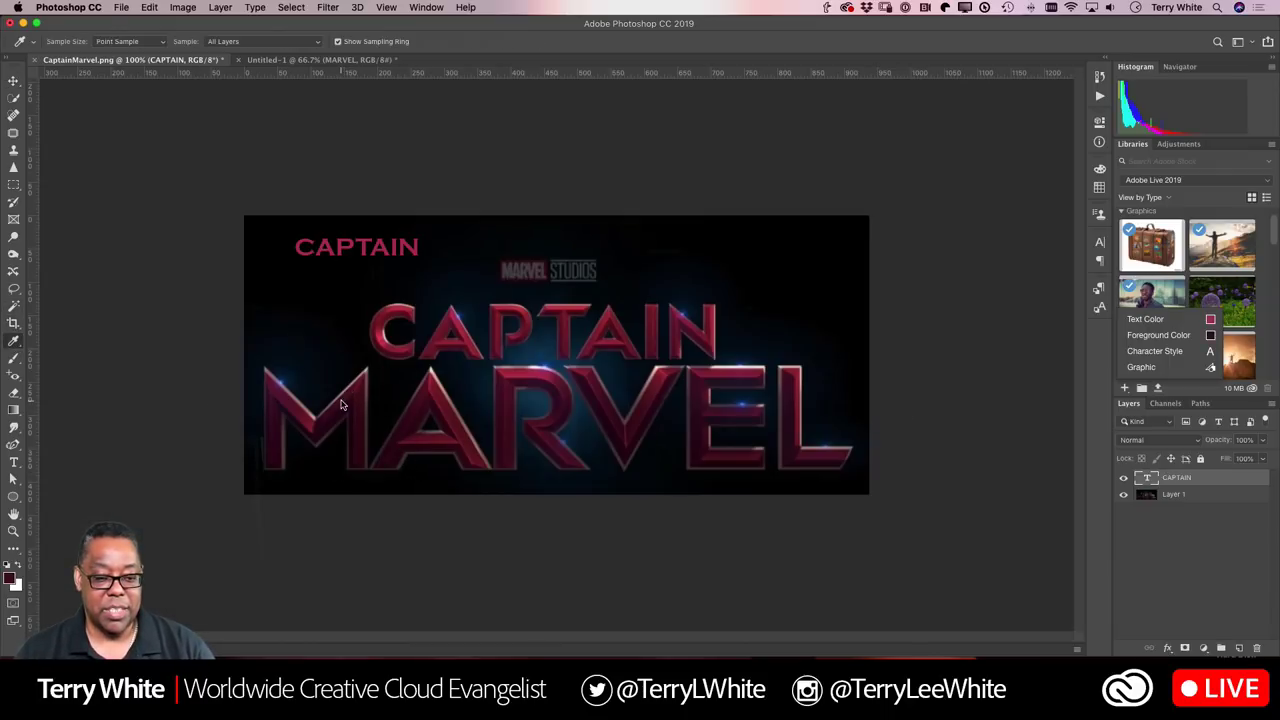
{"action": "left_click", "coordinate": [437, 385]}
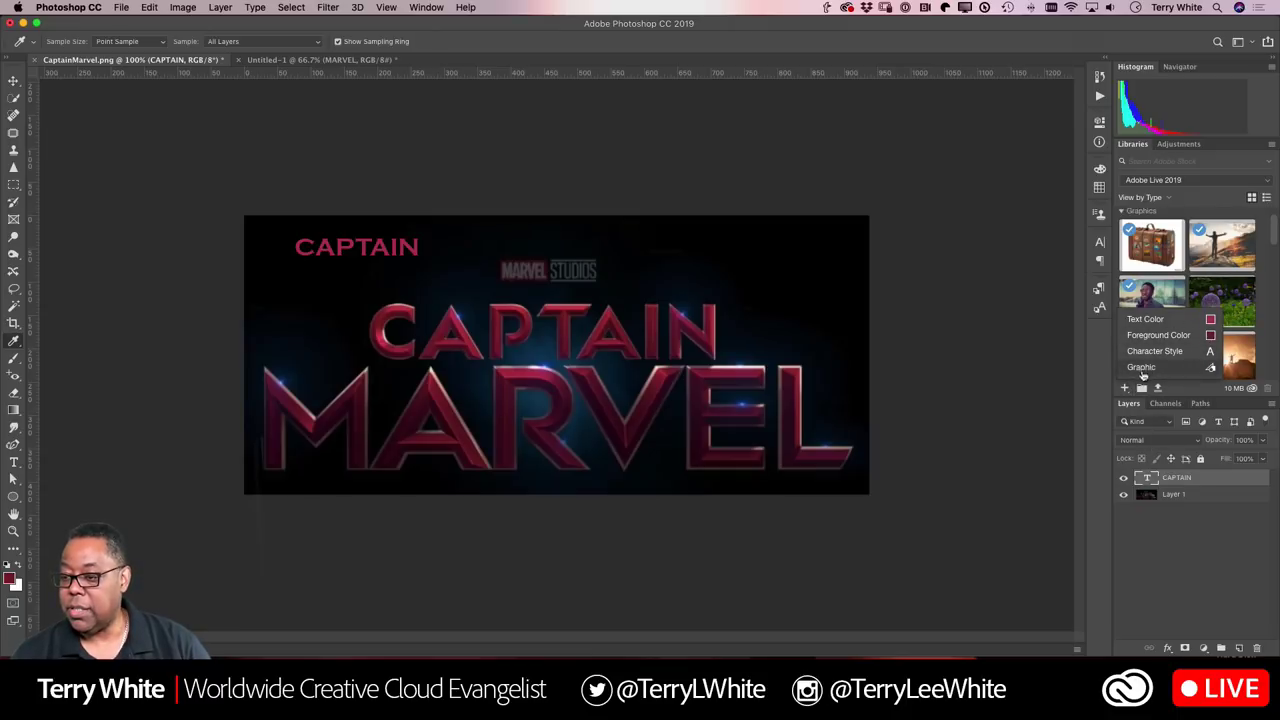
{"action": "left_click", "coordinate": [1125, 390]}
{"action": "left_click", "coordinate": [1125, 390]}
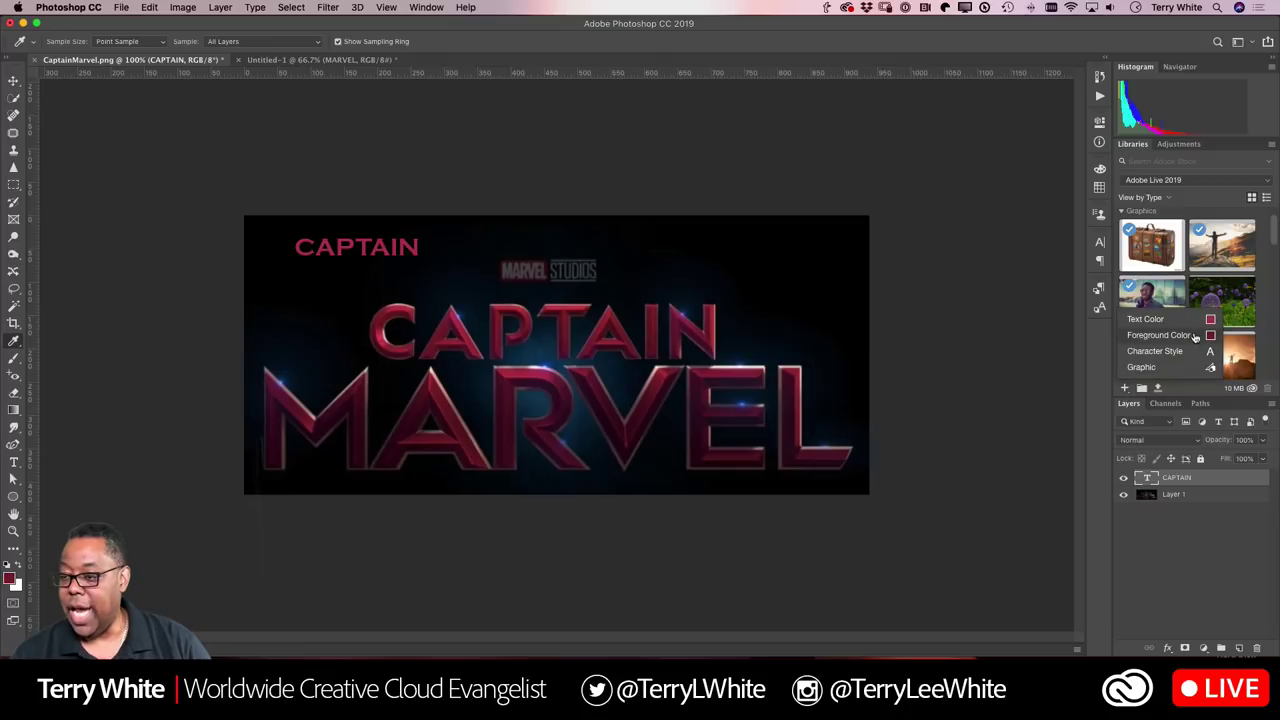
{"action": "left_click", "coordinate": [1189, 338]}
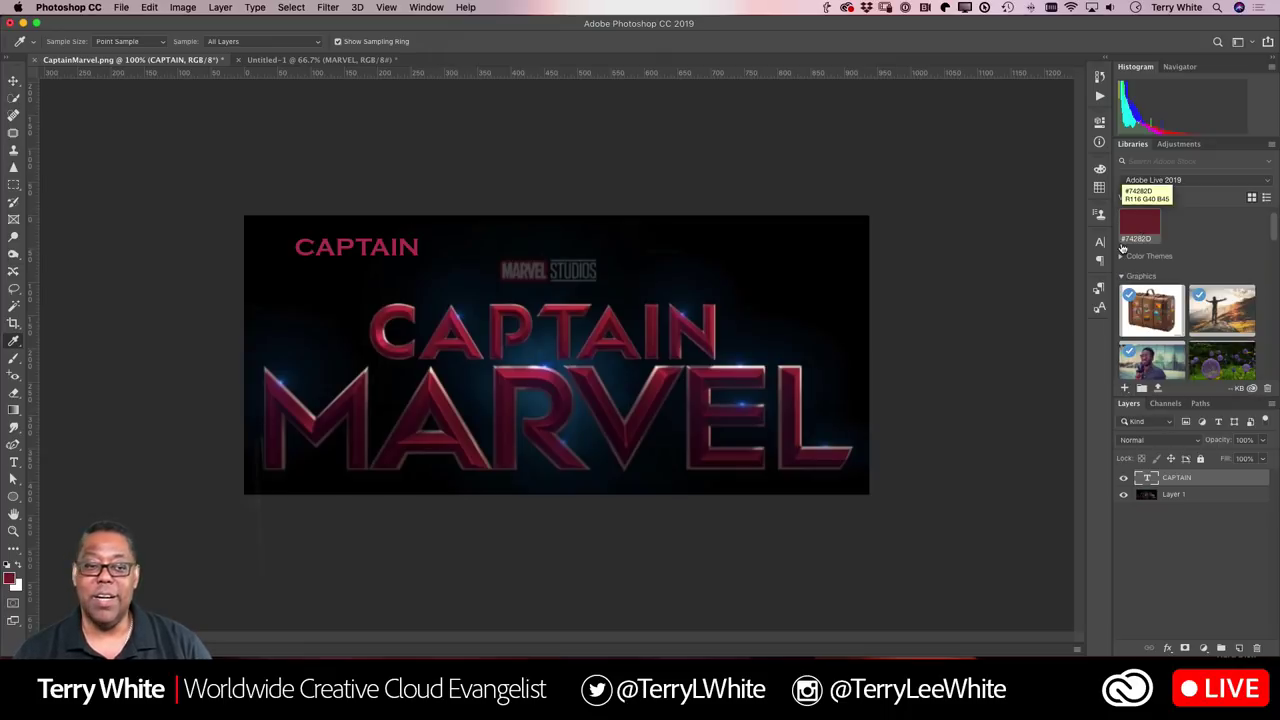
Step: Recolour the CAPTAIN text in Untitled-1 with the library colour #74282D and commit the edit
{"action": "left_click", "coordinate": [296, 62]}
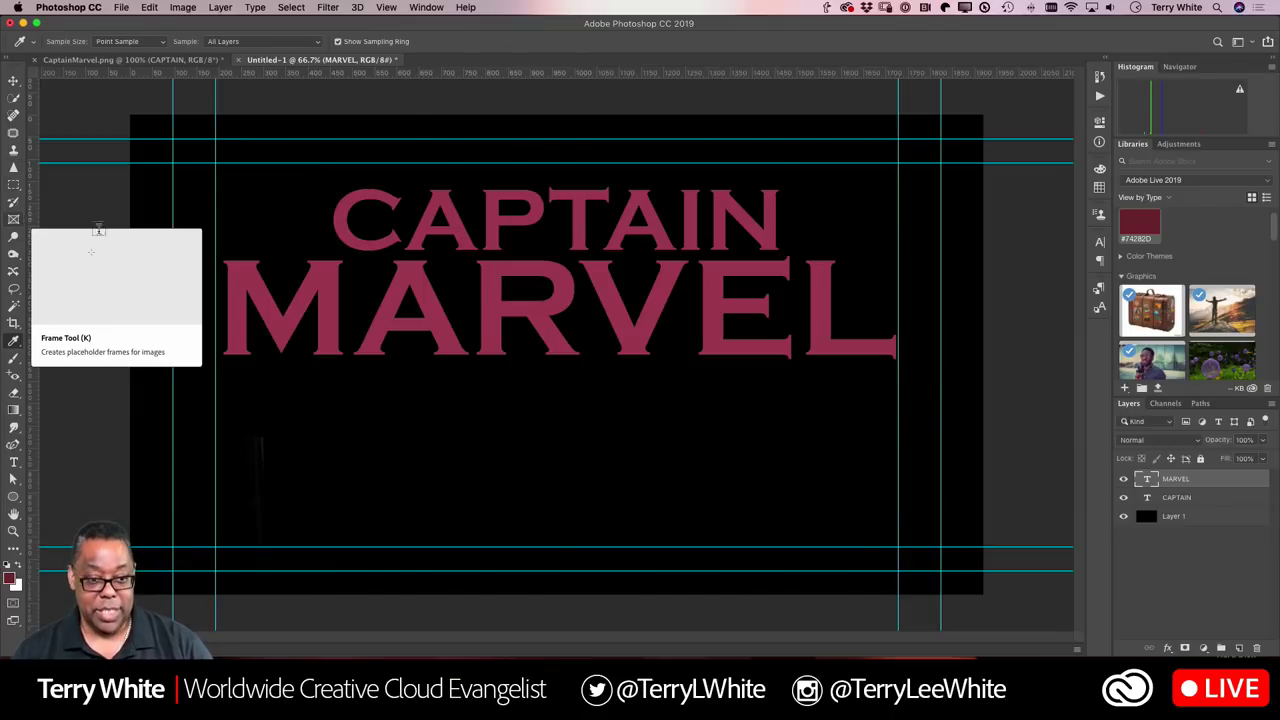
{"action": "key", "text": "t"}
{"action": "left_click", "coordinate": [455, 234]}
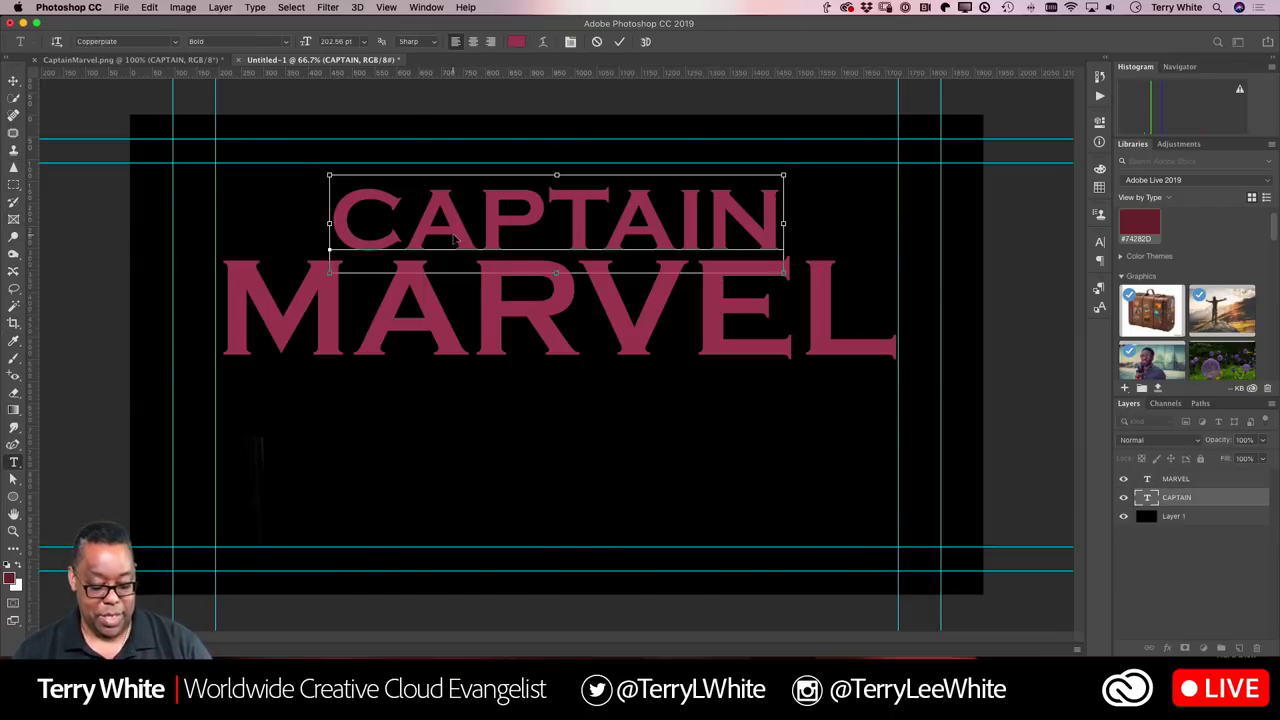
{"action": "double_click", "coordinate": [453, 238]}
{"action": "left_click", "coordinate": [1148, 230]}
{"action": "left_click", "coordinate": [619, 42]}
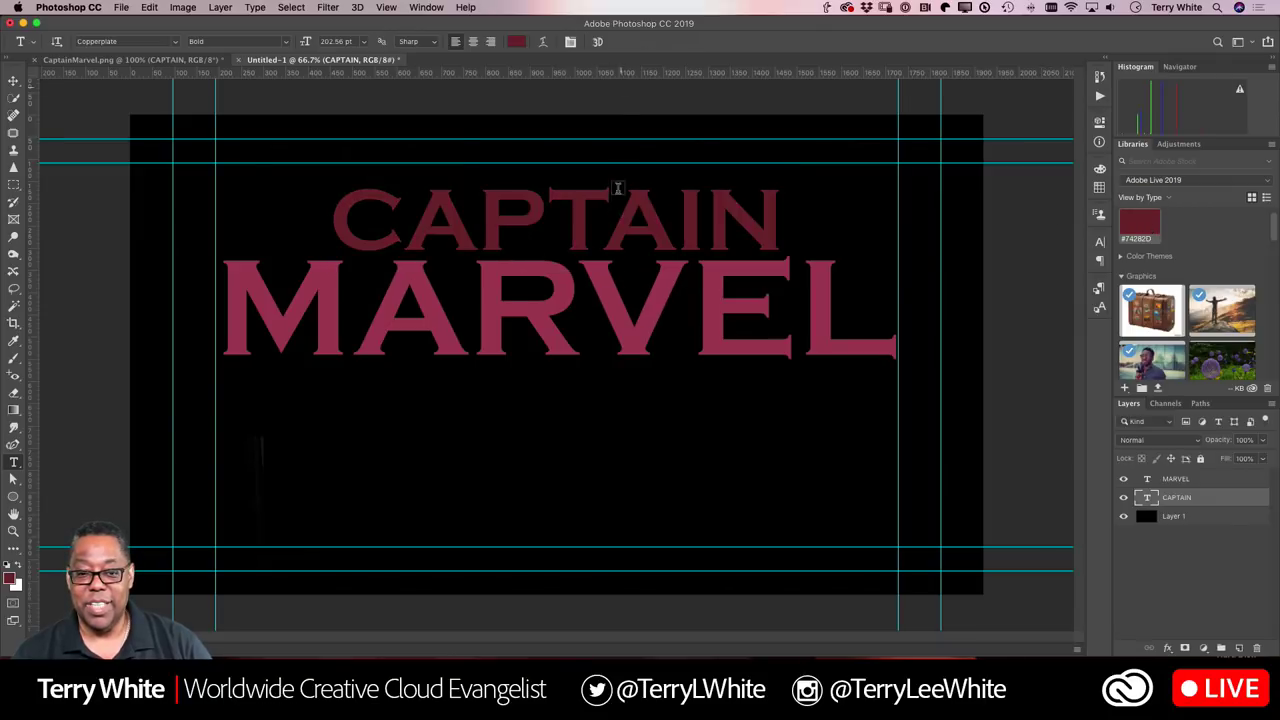
Step: Apply the library colour #74282D to the MARVEL text layer
{"action": "left_click", "coordinate": [667, 311]}
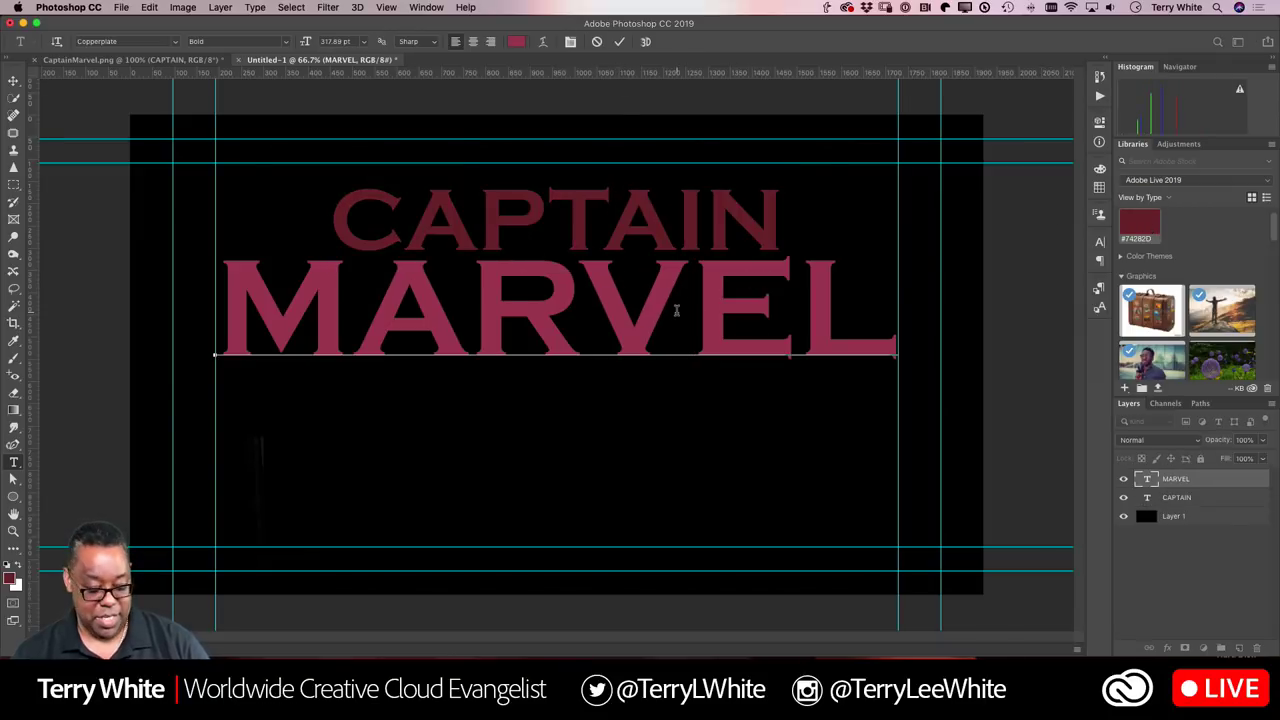
{"action": "double_click", "coordinate": [678, 312]}
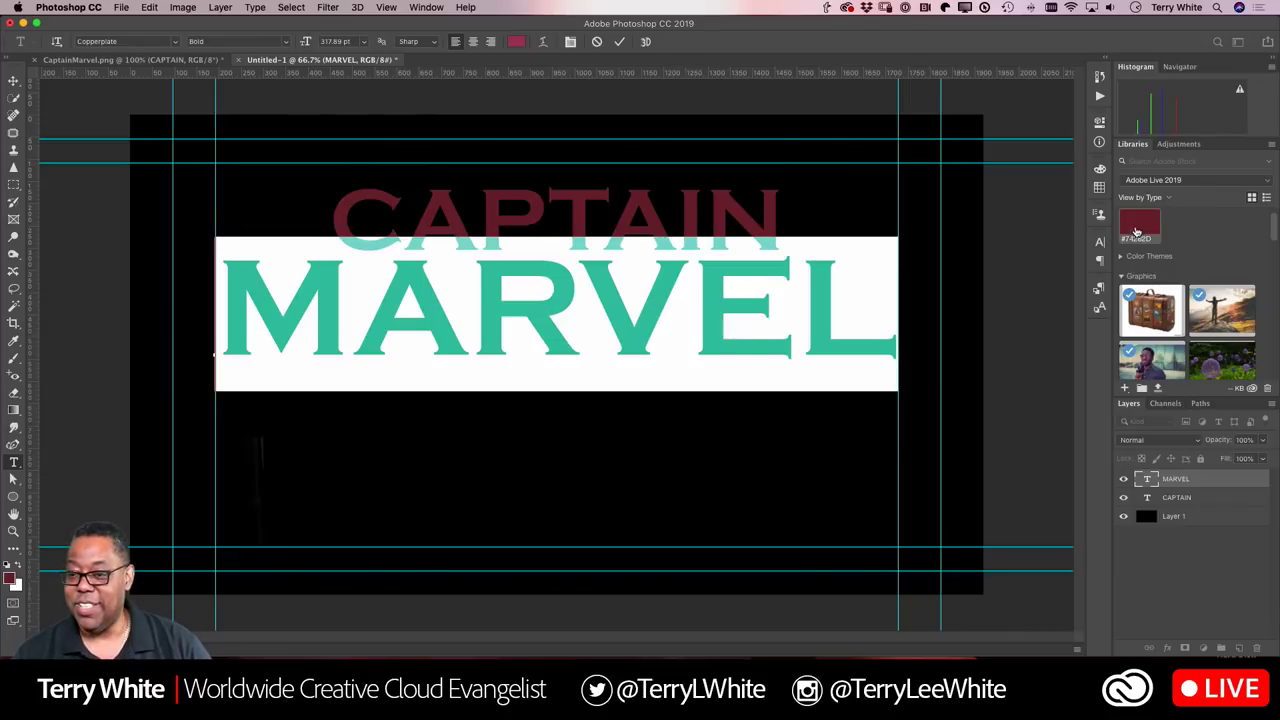
{"action": "left_click", "coordinate": [732, 315]}
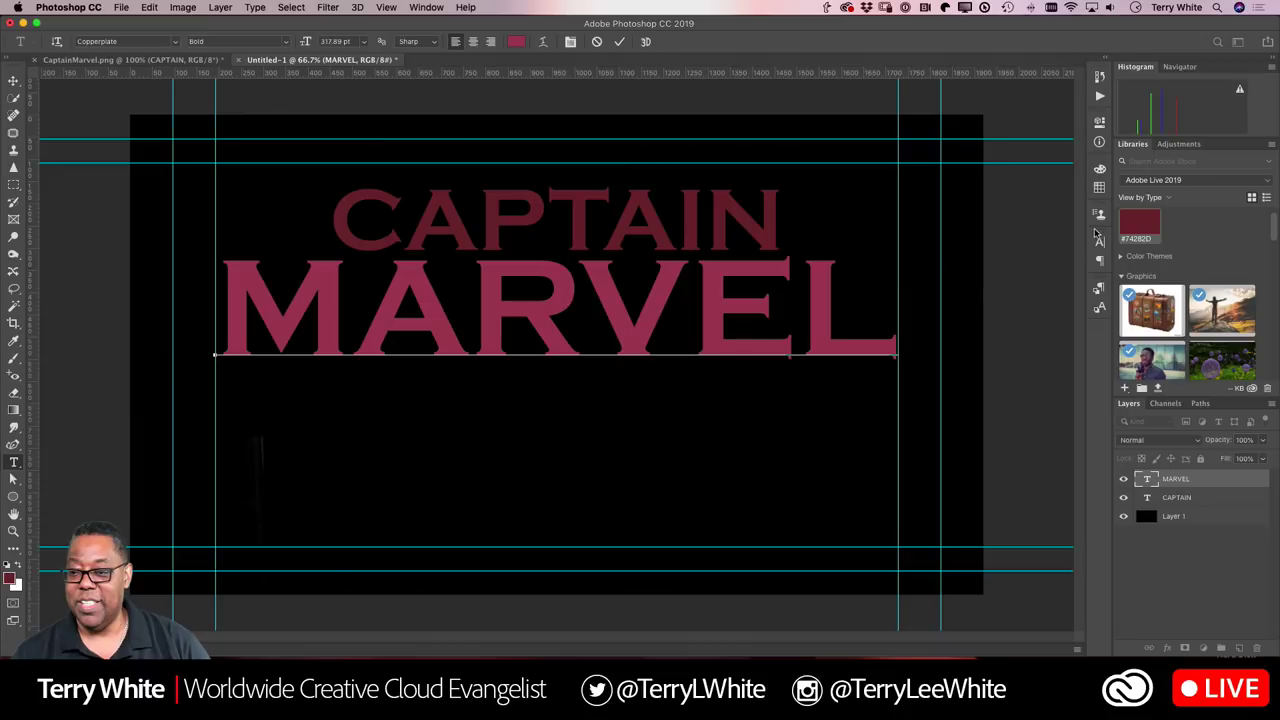
{"action": "left_click", "coordinate": [620, 42]}
{"action": "left_click", "coordinate": [1141, 225]}
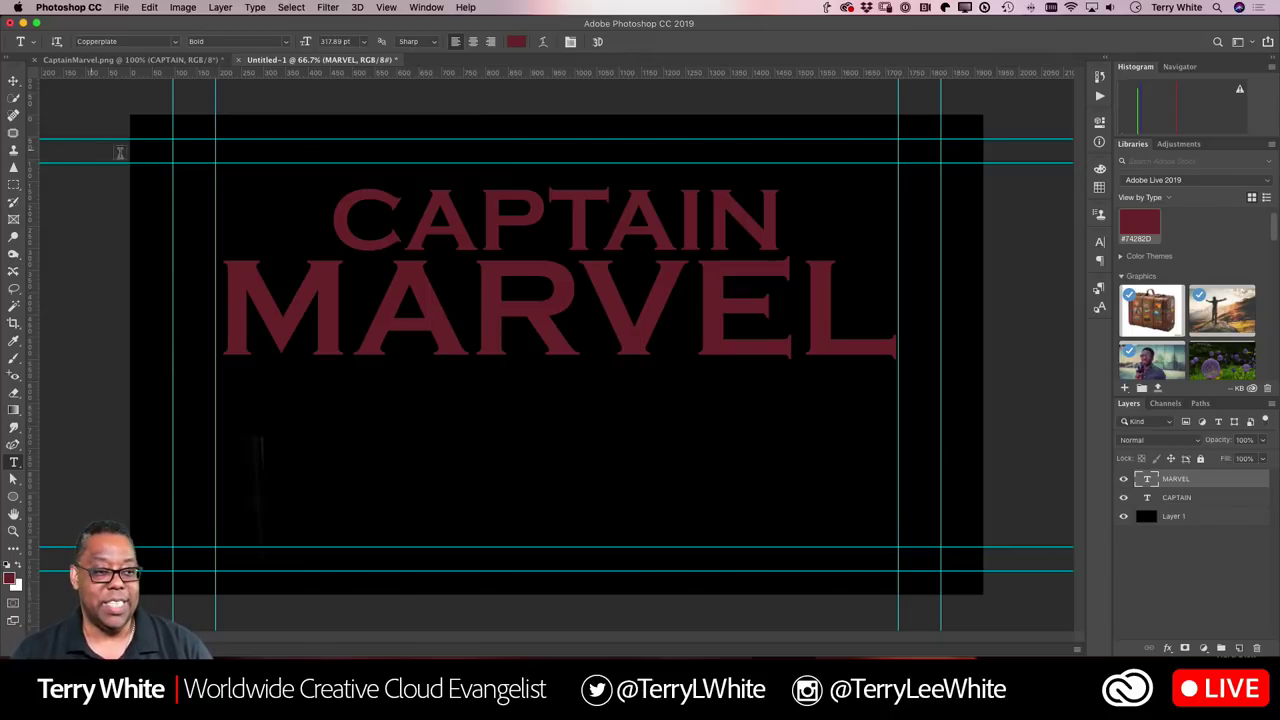
Step: Compare the lettering with the CaptainMarvel.png logo and convert the CAPTAIN text layer in Untitled-1 to a shape
{"action": "left_click", "coordinate": [13, 80]}
{"action": "left_click", "coordinate": [170, 61]}
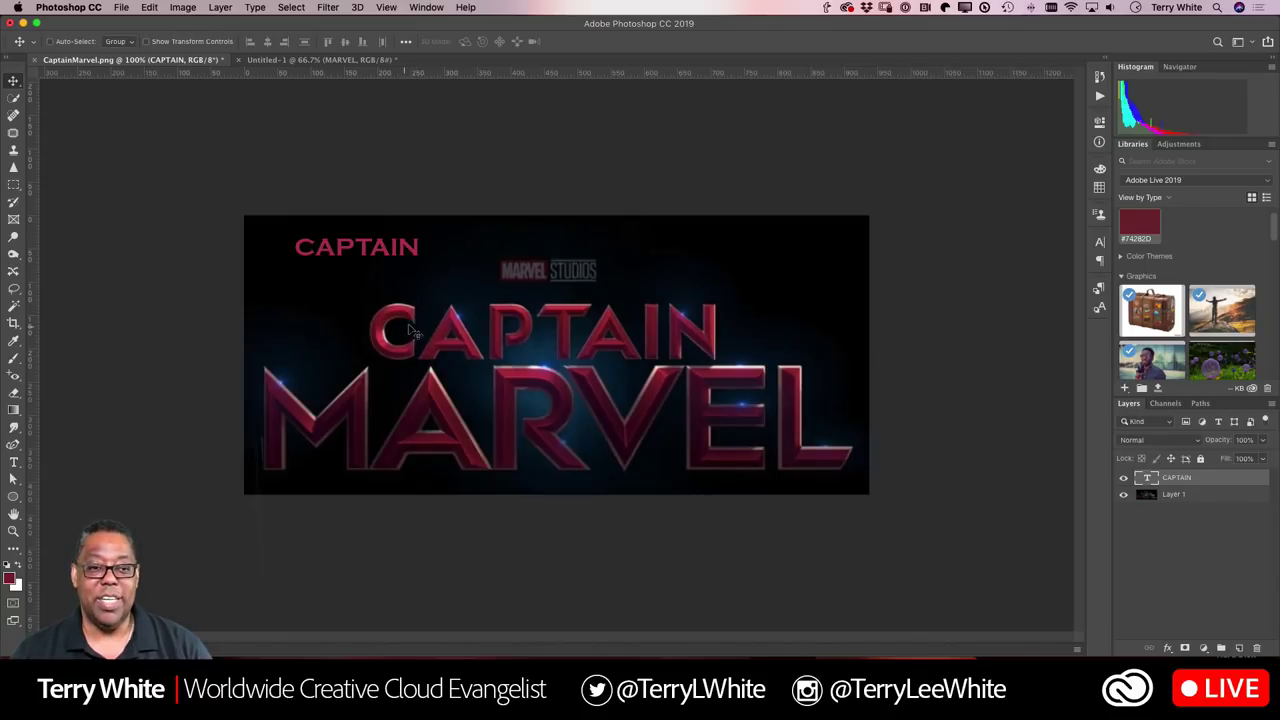
{"action": "left_click", "coordinate": [320, 60]}
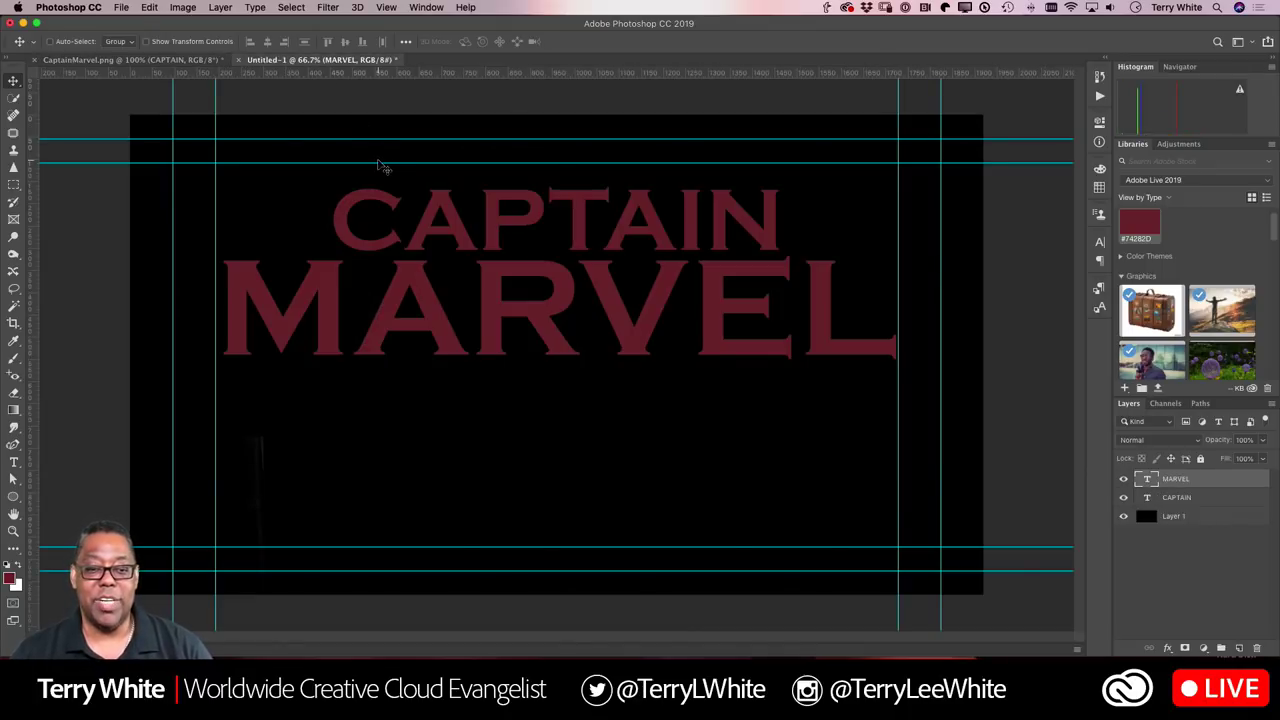
{"action": "left_click", "coordinate": [1160, 498]}
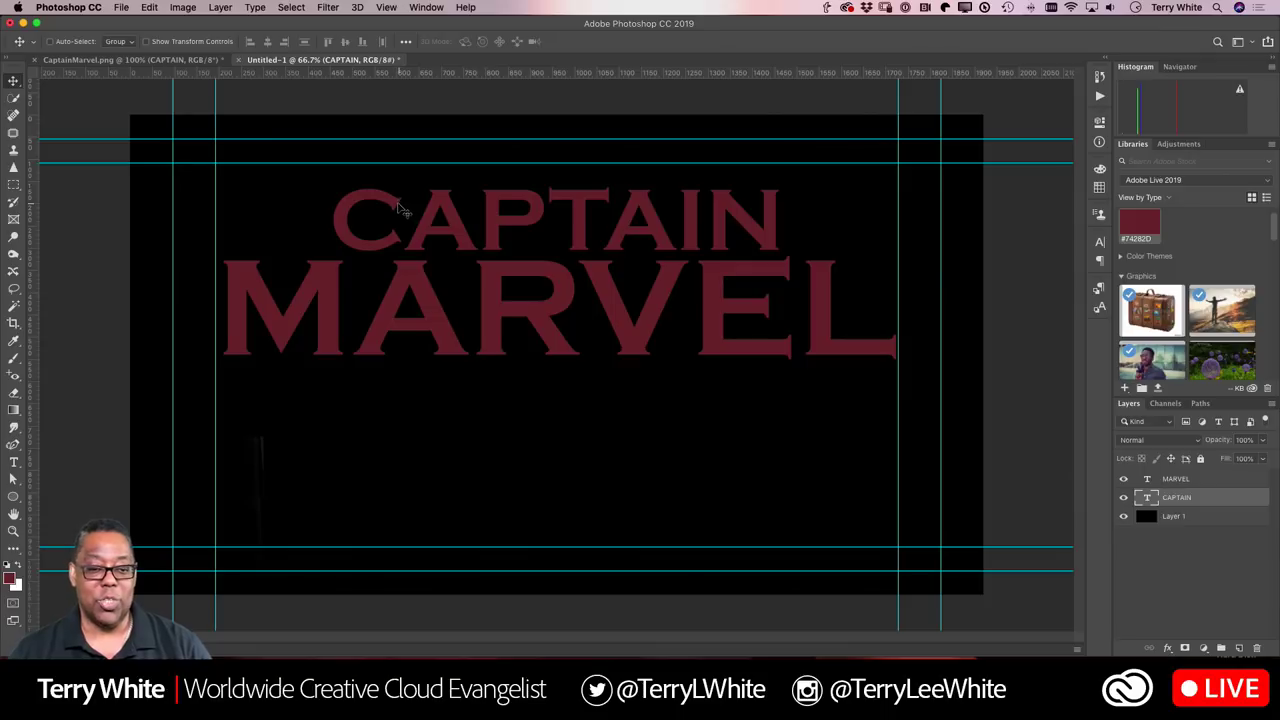
{"action": "left_click", "coordinate": [250, 8]}
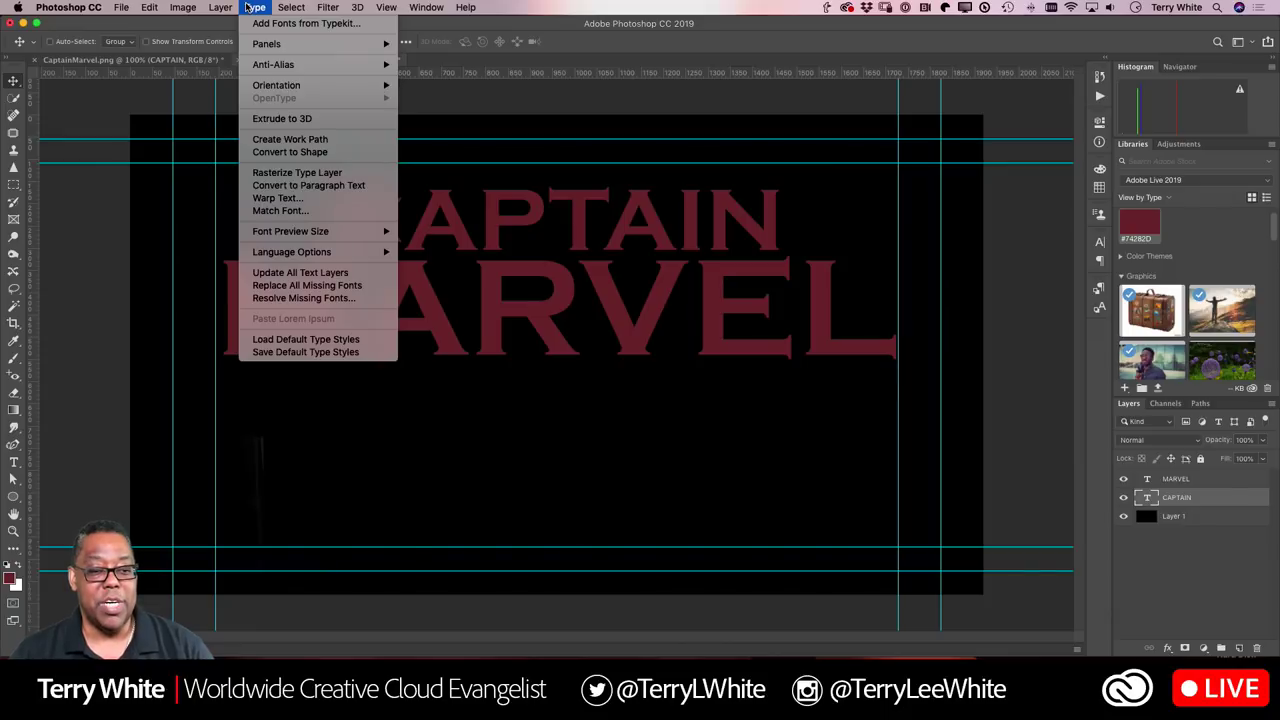
{"action": "left_click", "coordinate": [357, 159]}
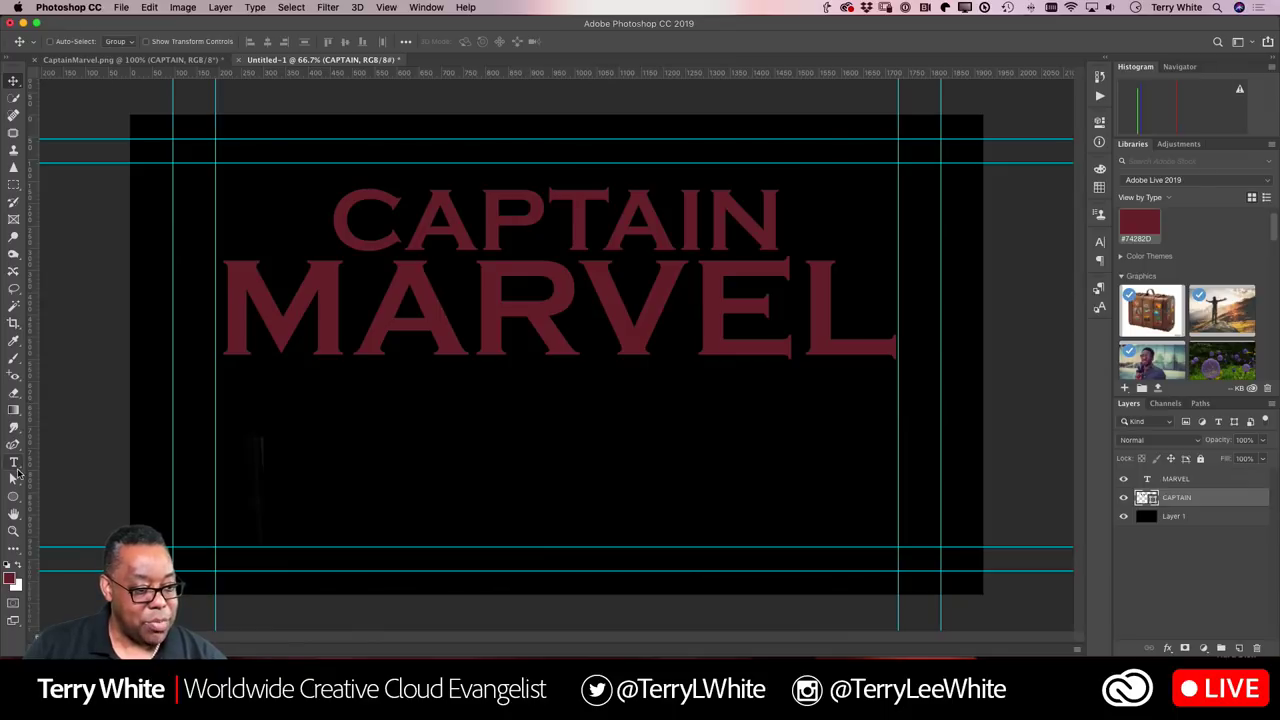
Step: Select the outline of the C in CAPTAIN with the Direct Selection tool and move an anchor point at its upper end upward
{"action": "left_click", "coordinate": [12, 550]}
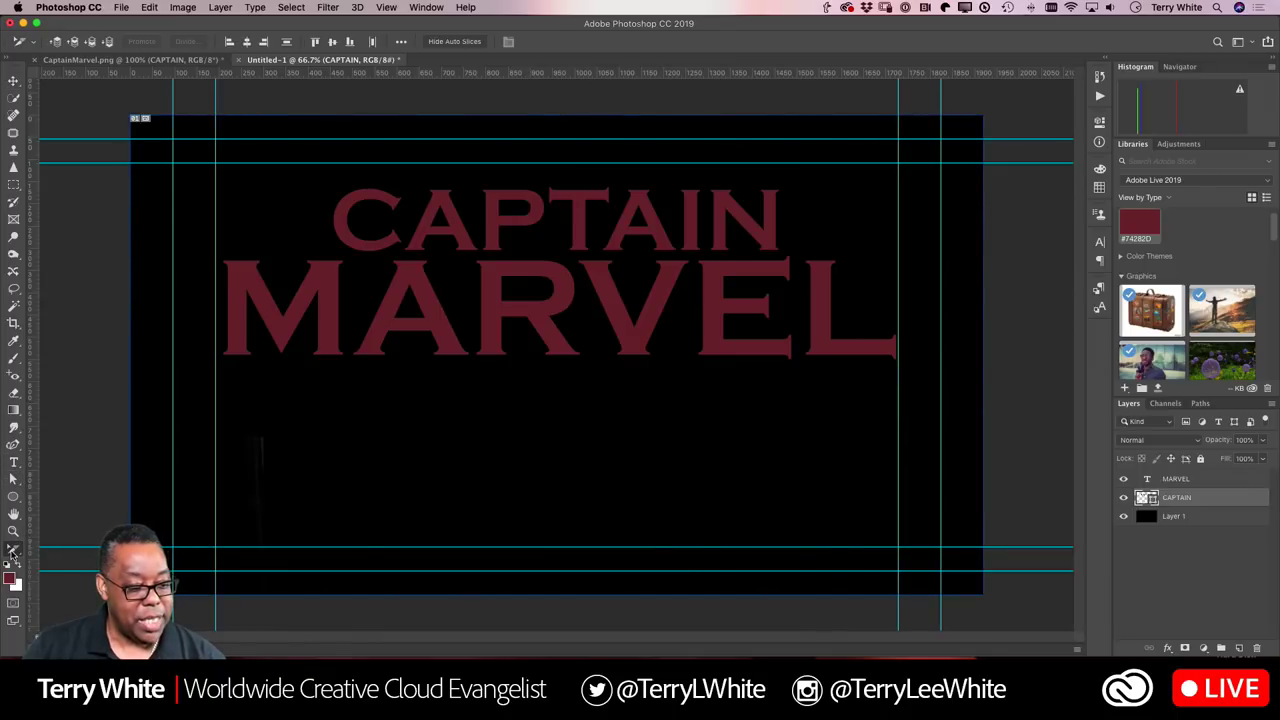
{"action": "left_click", "coordinate": [13, 551]}
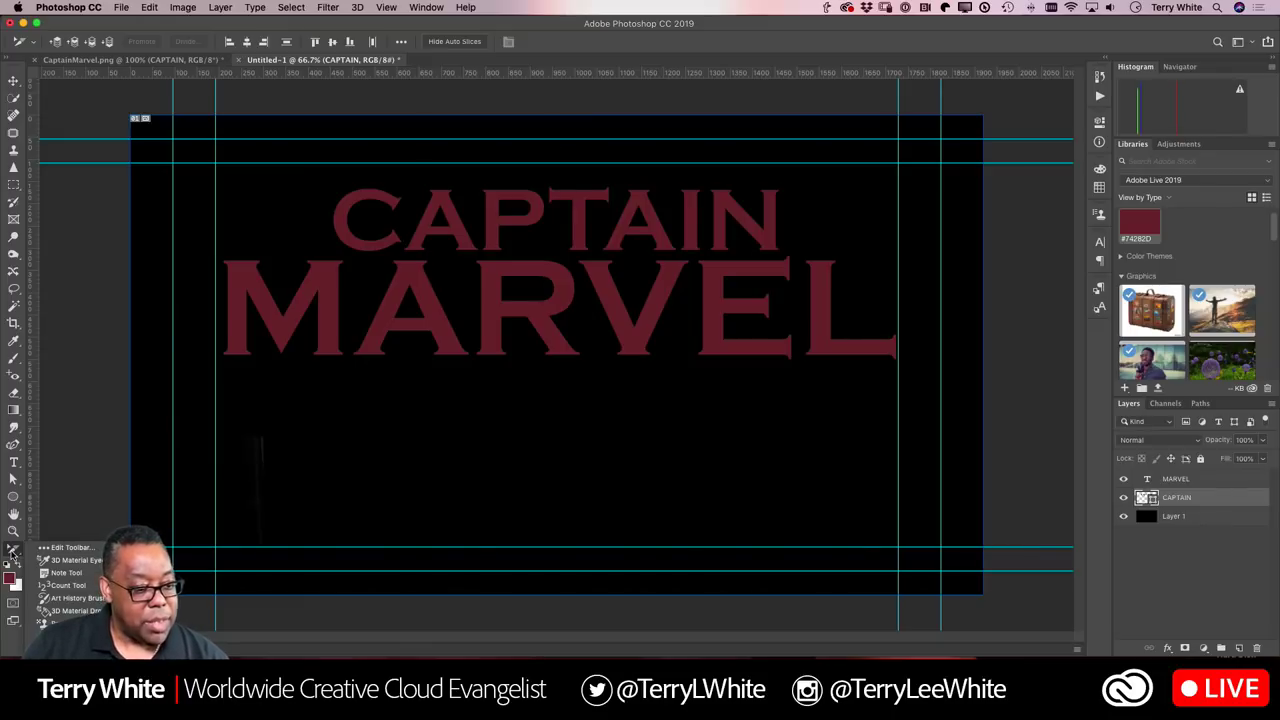
{"action": "left_click", "coordinate": [15, 483]}
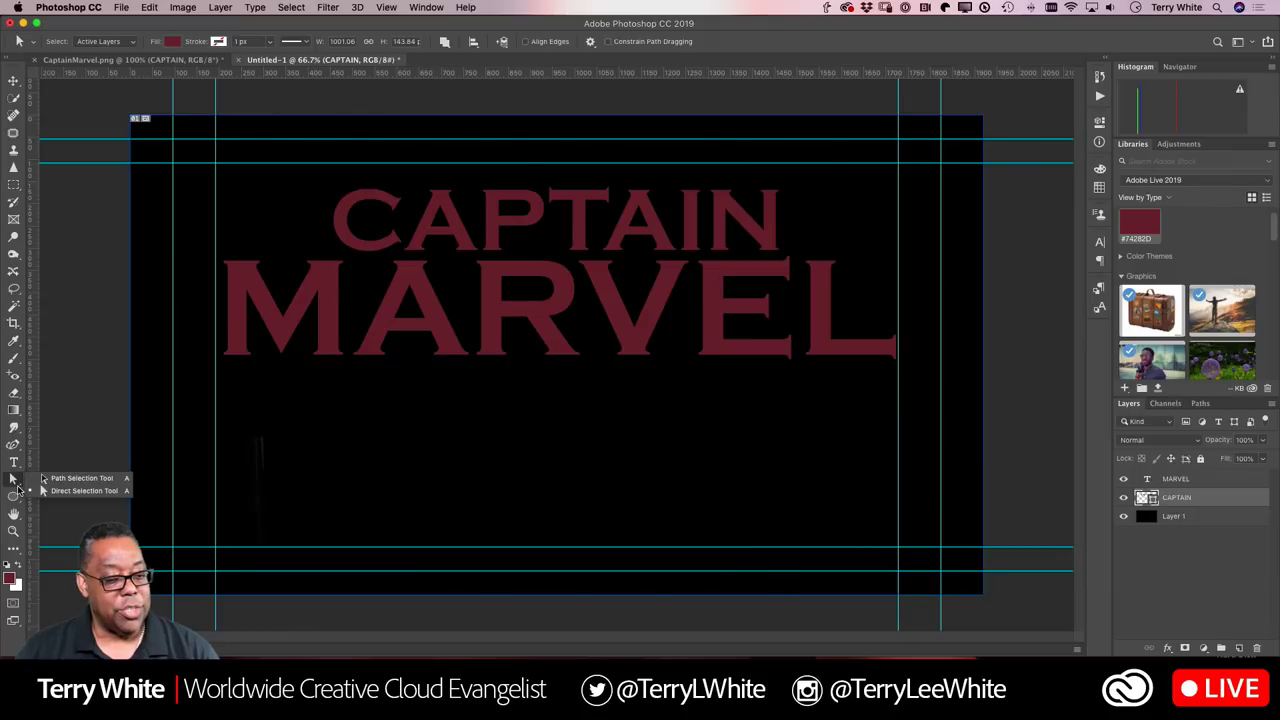
{"action": "left_click", "coordinate": [56, 487]}
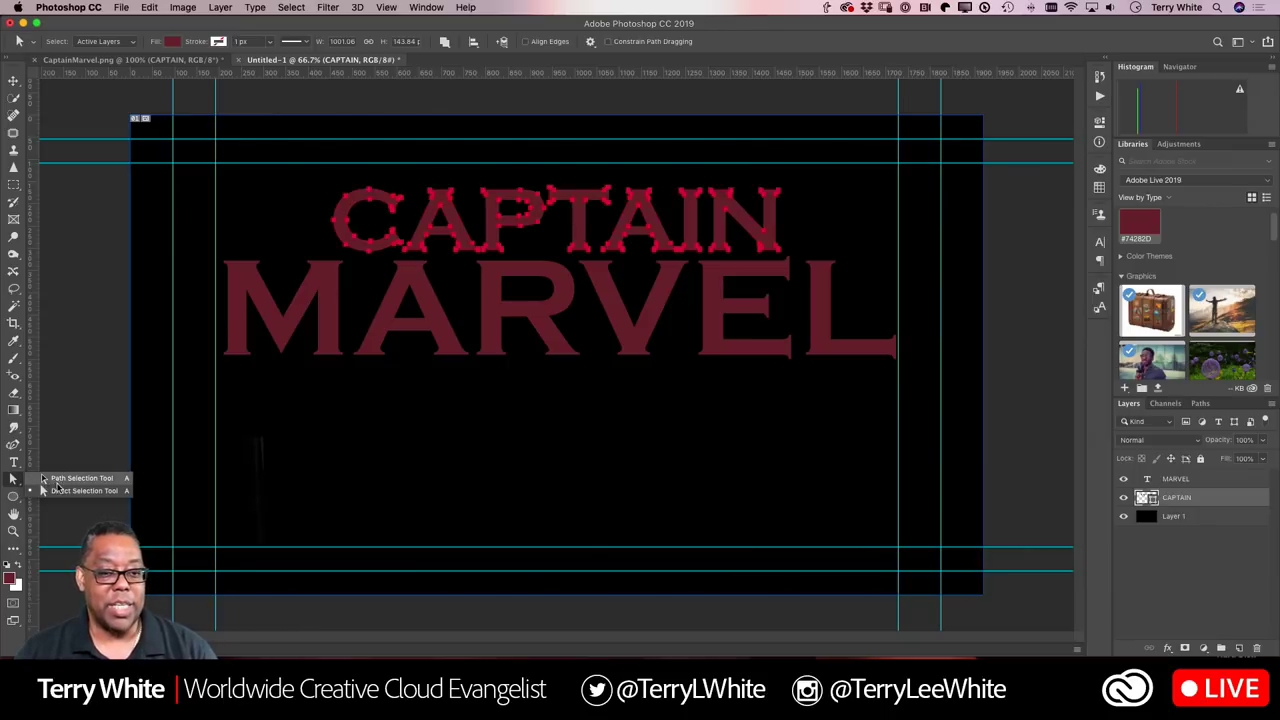
{"action": "left_click", "coordinate": [16, 480]}
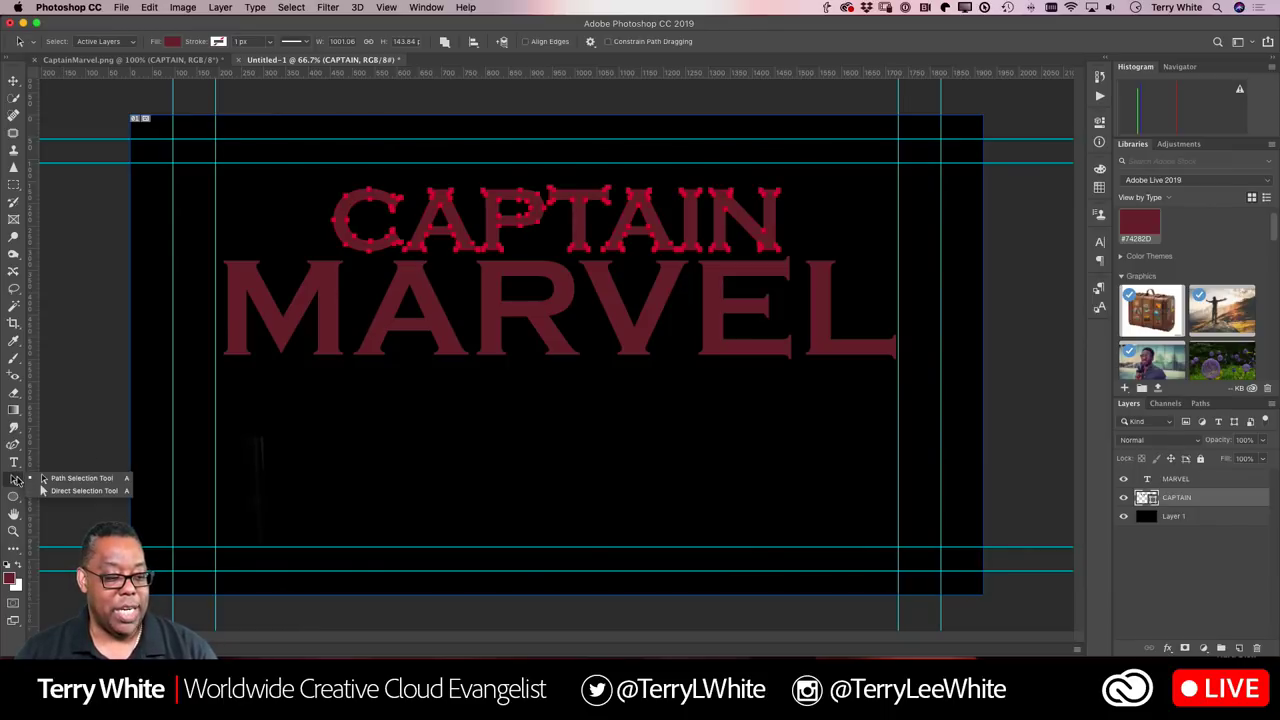
{"action": "left_click", "coordinate": [44, 491]}
{"action": "left_click", "coordinate": [397, 193]}
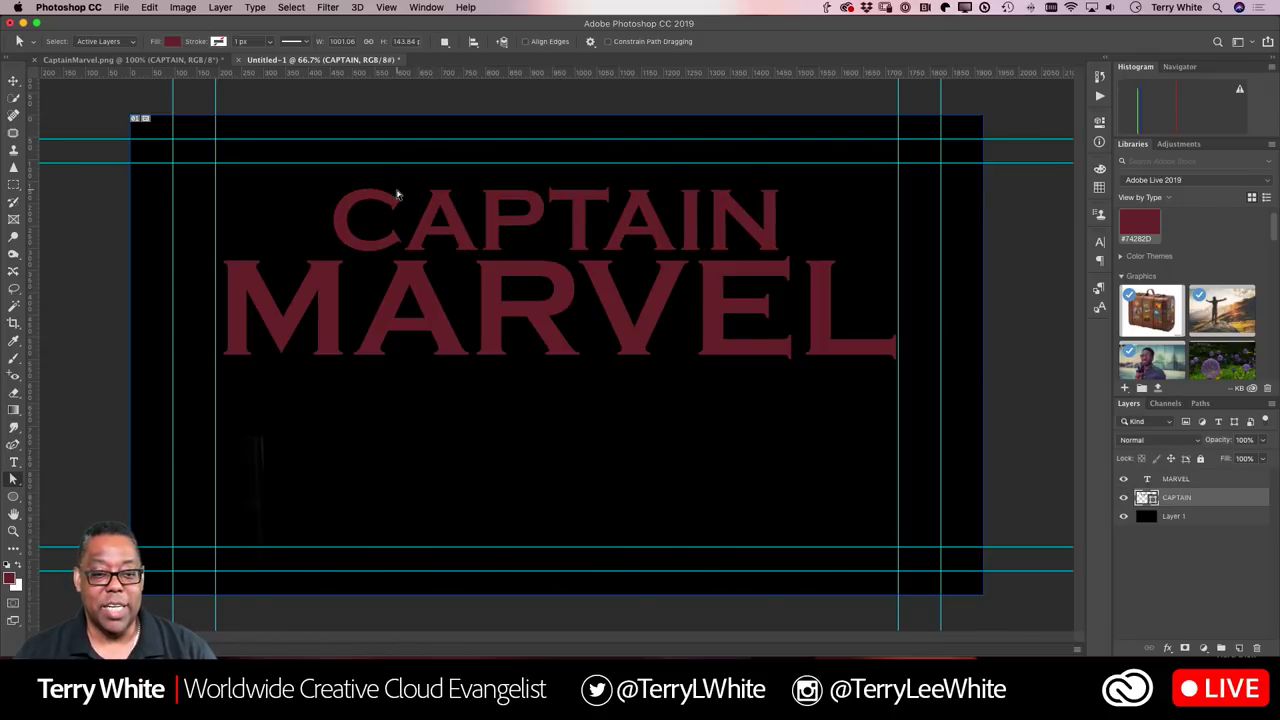
{"action": "left_click", "coordinate": [396, 200]}
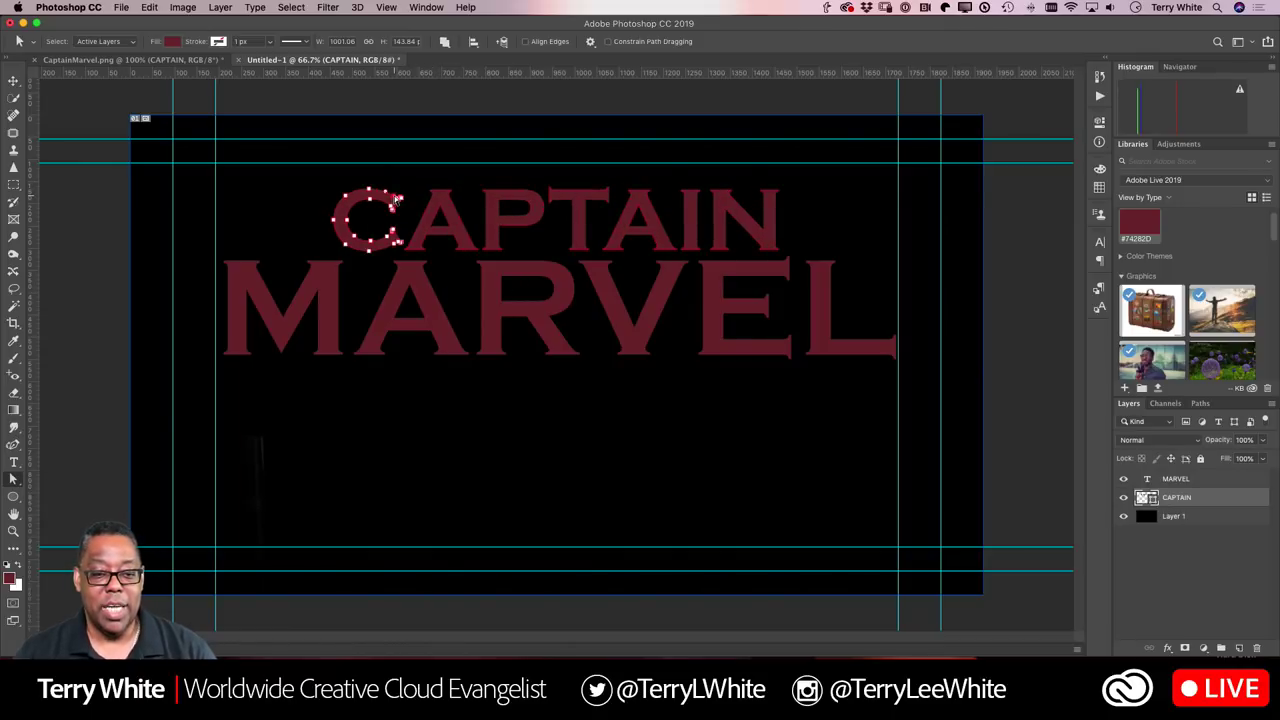
{"action": "left_click_drag", "start_coordinate": [396, 200], "coordinate": [397, 191]}
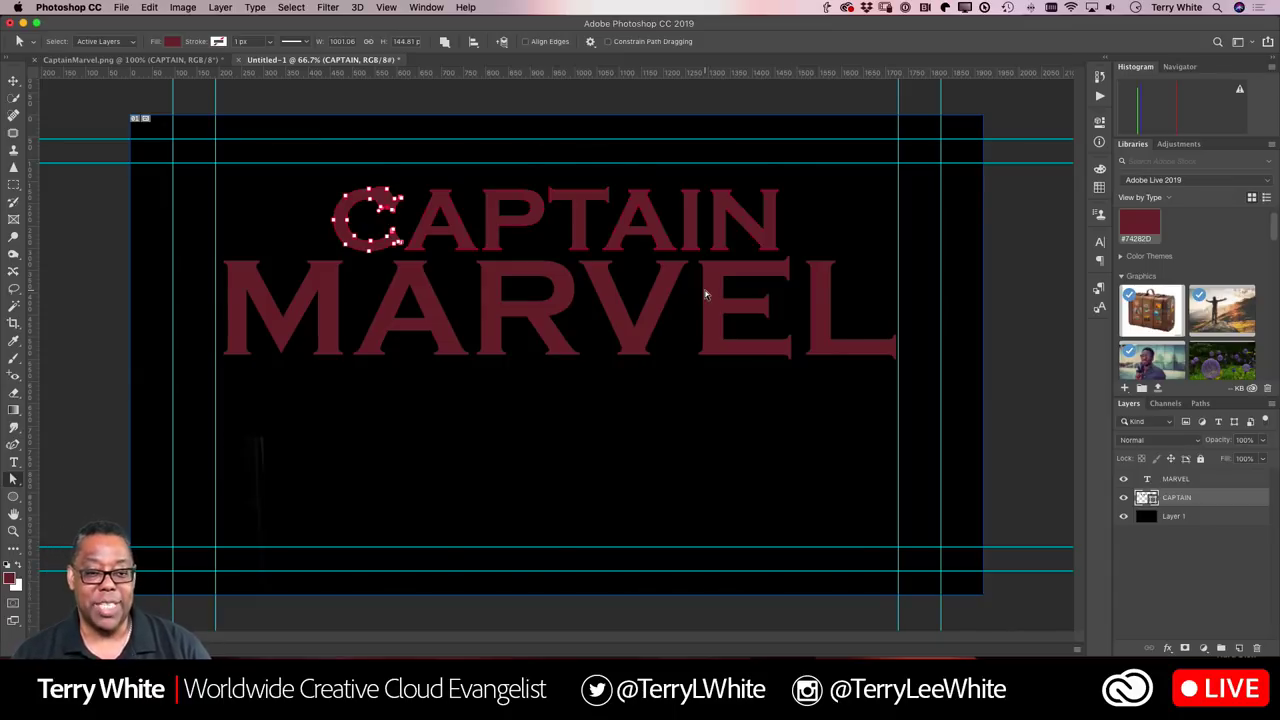
{"action": "key", "text": "shift+Up"}
Step: Undo the C's reshaping and the shape conversion, and move the CAPTAIN text layer above the MARVEL layer
{"action": "key", "text": "super+z"}
{"action": "key", "text": "super+z"}
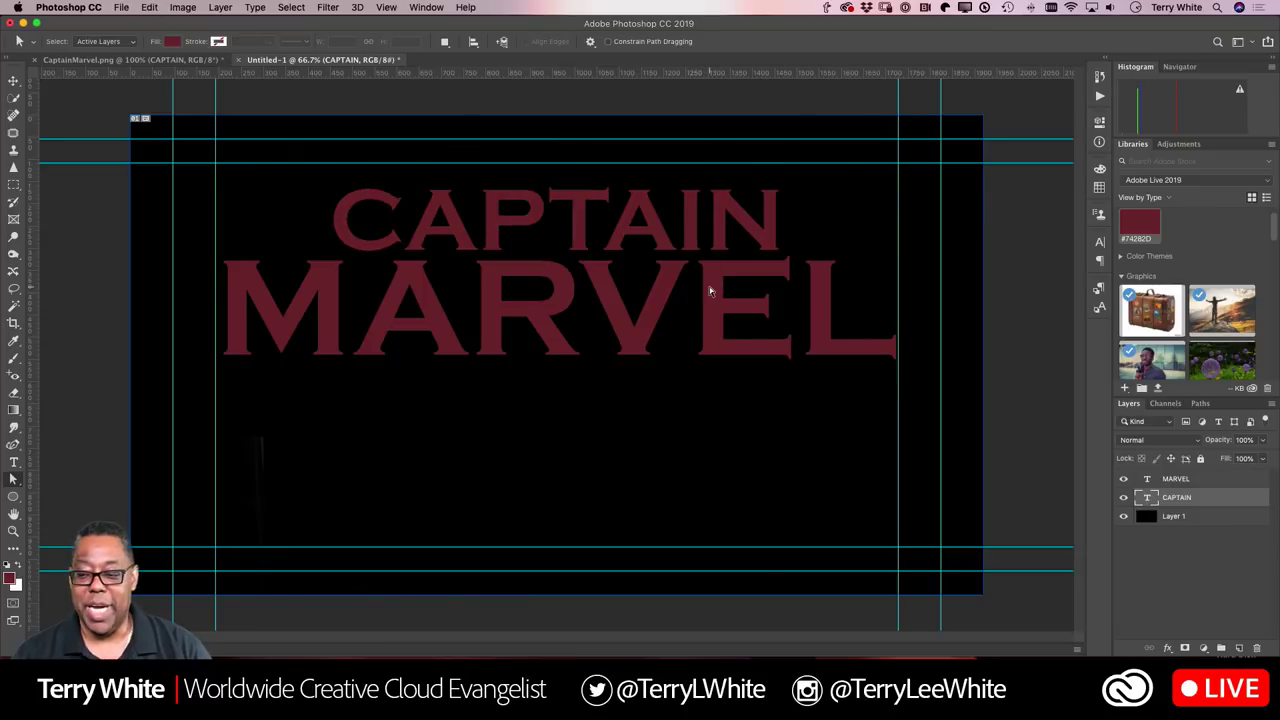
{"action": "left_click", "coordinate": [1197, 478]}
{"action": "left_click_drag", "start_coordinate": [1197, 478], "coordinate": [1197, 480]}
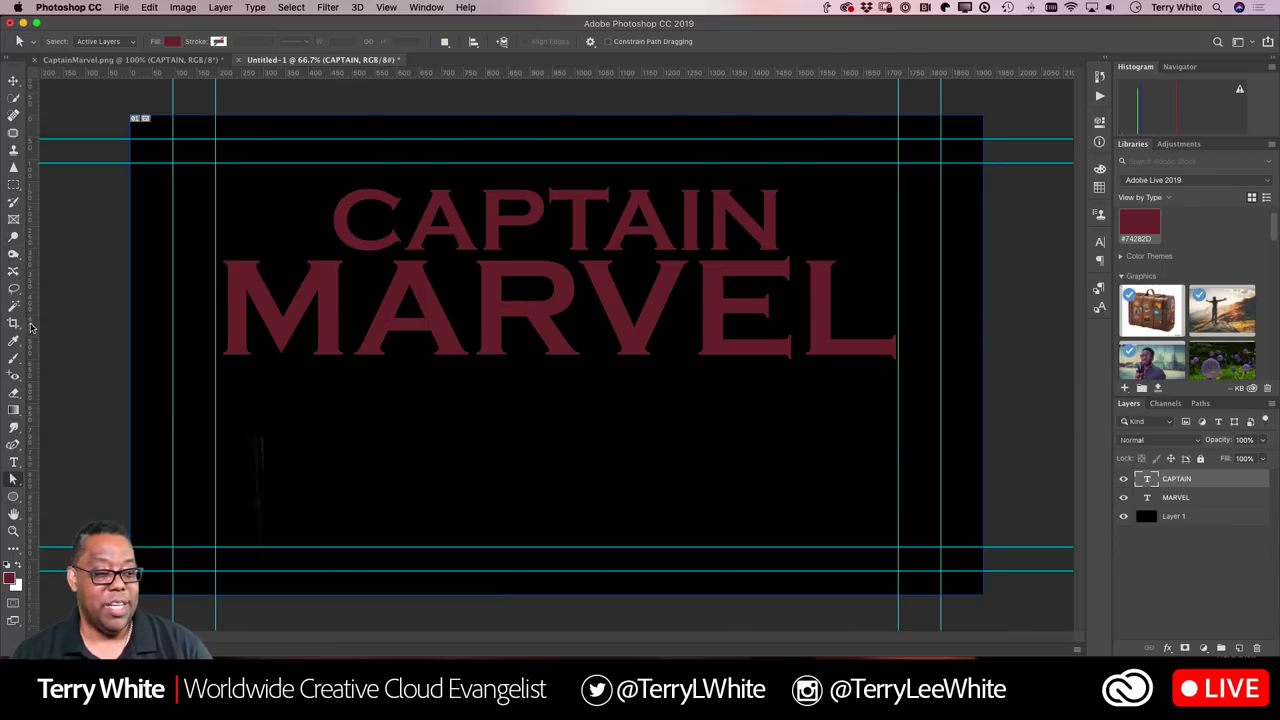
Step: Select the letter P in the CAPTAIN text with the Type tool and commit the edit without changes
{"action": "left_click", "coordinate": [14, 463]}
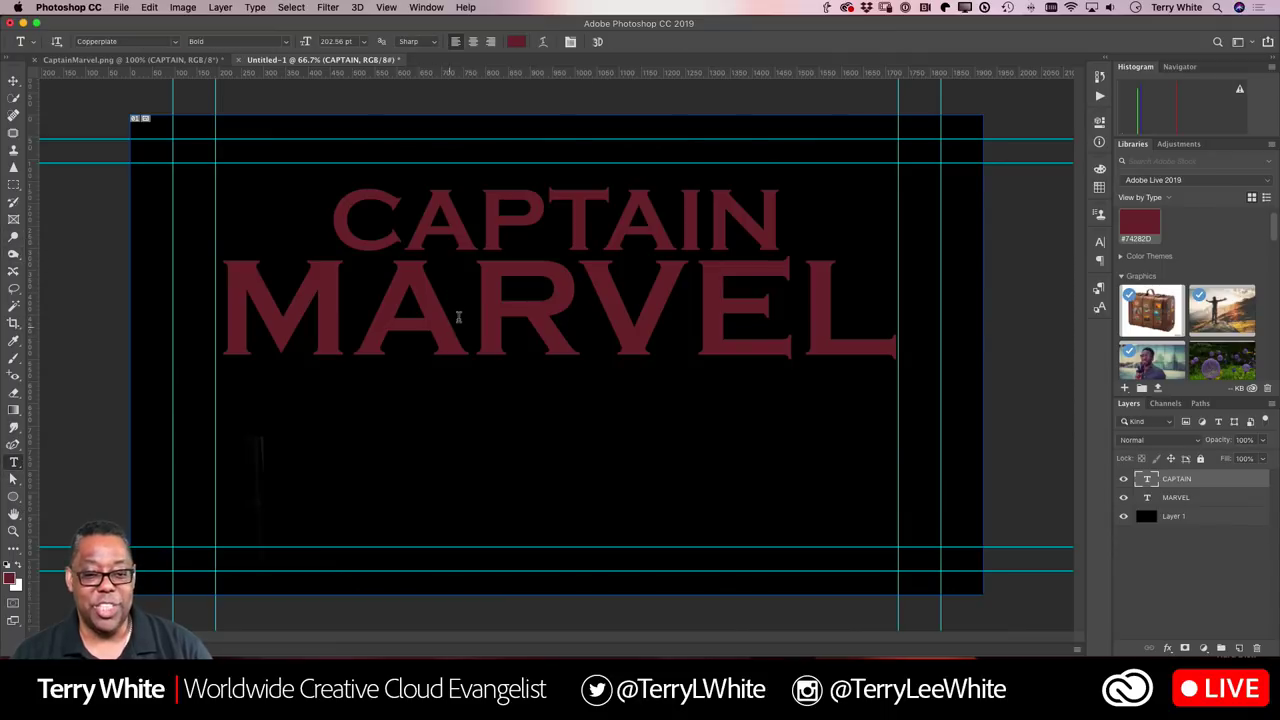
{"action": "left_click", "coordinate": [534, 209]}
{"action": "left_click_drag", "start_coordinate": [534, 209], "coordinate": [510, 213]}
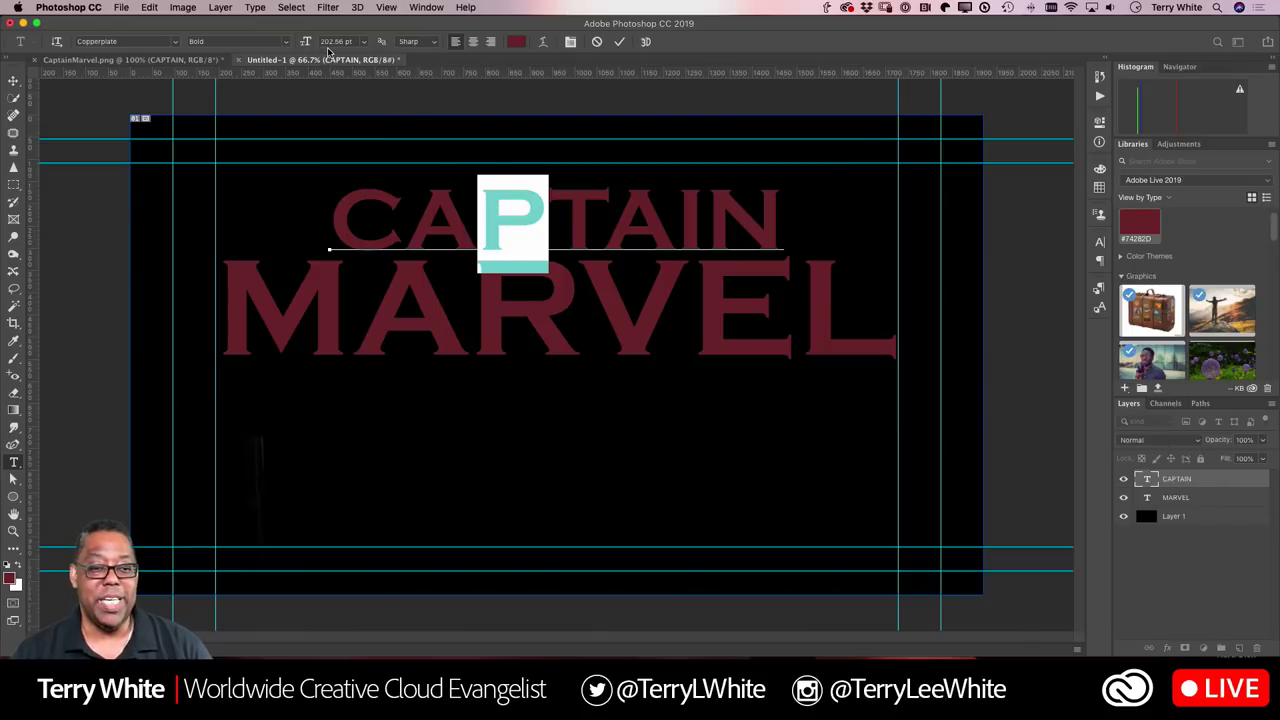
{"action": "key", "text": "super"}
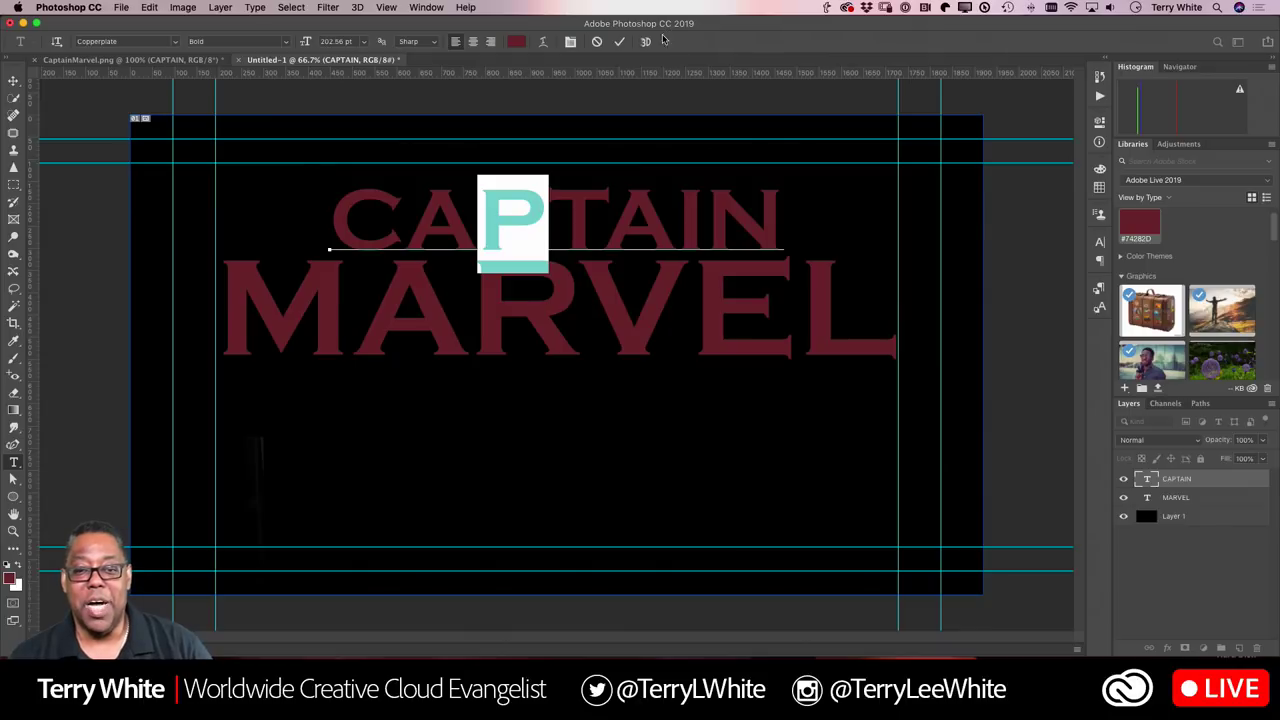
{"action": "left_click", "coordinate": [619, 41]}
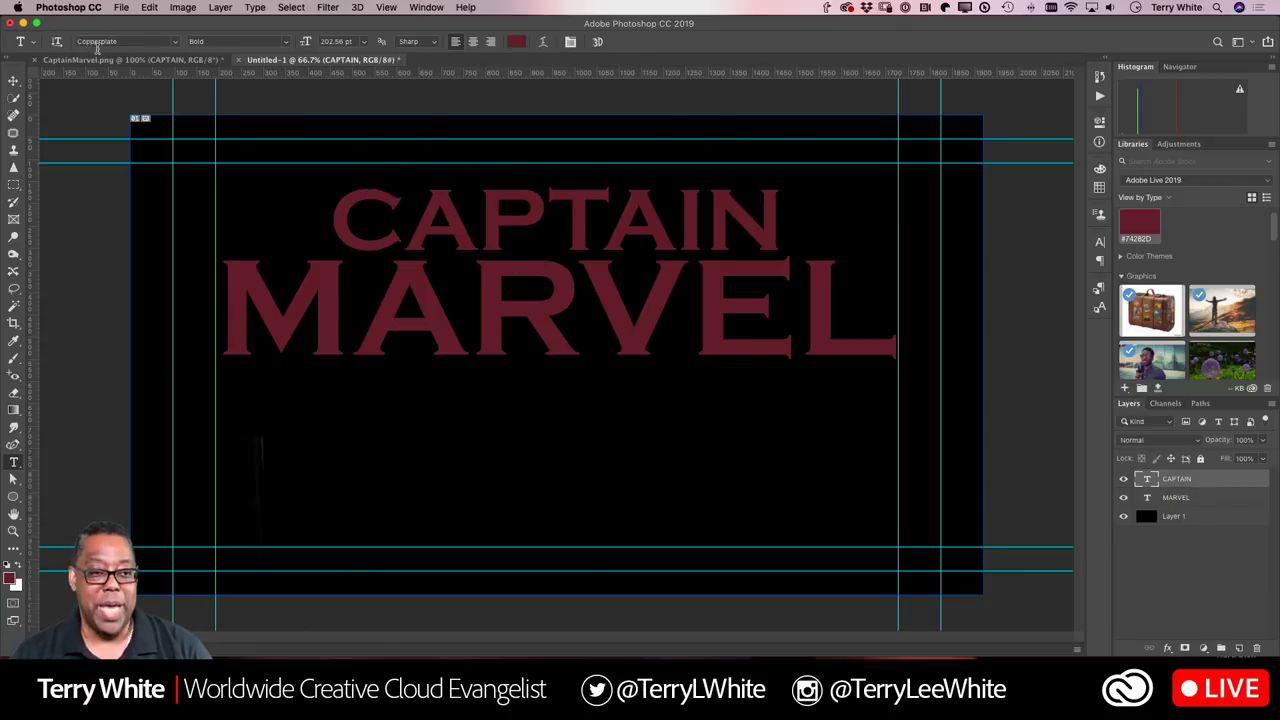
Step: Check the lettering in the CaptainMarvel.png logo and add a Bevel & Emboss effect to the CAPTAIN text layer in Untitled-1
{"action": "left_click", "coordinate": [172, 60]}
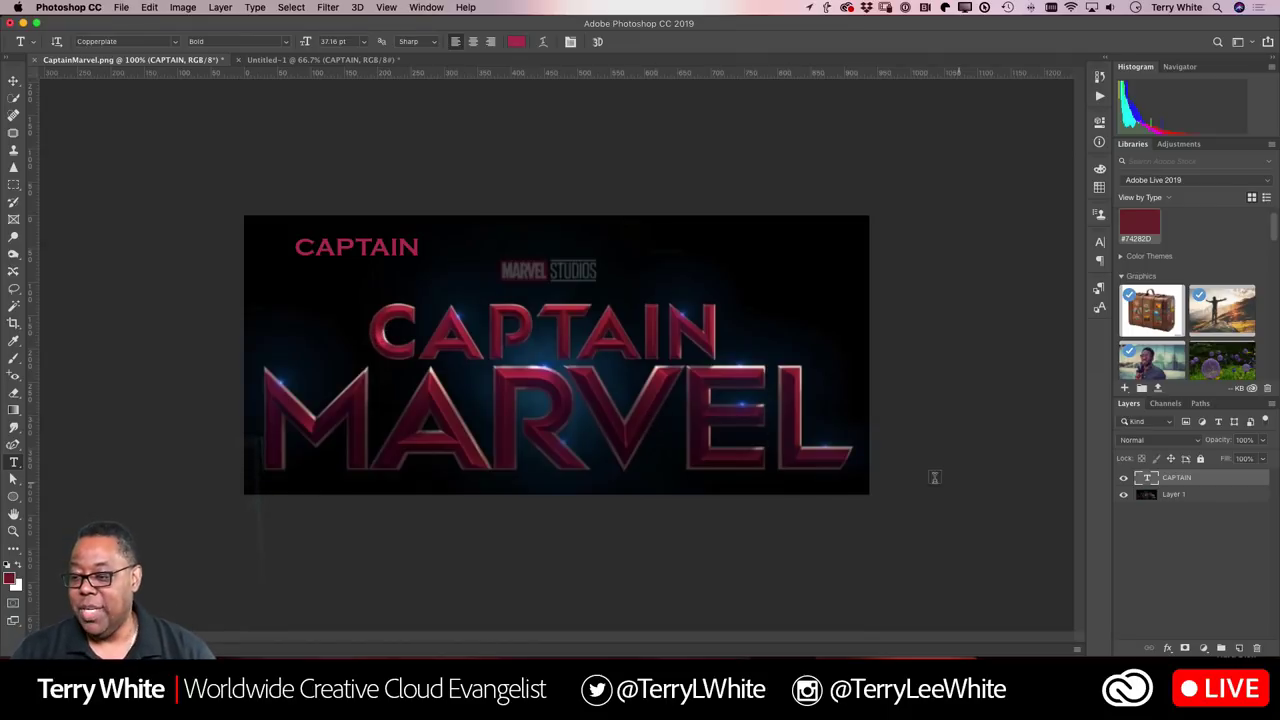
{"action": "left_click", "coordinate": [320, 60]}
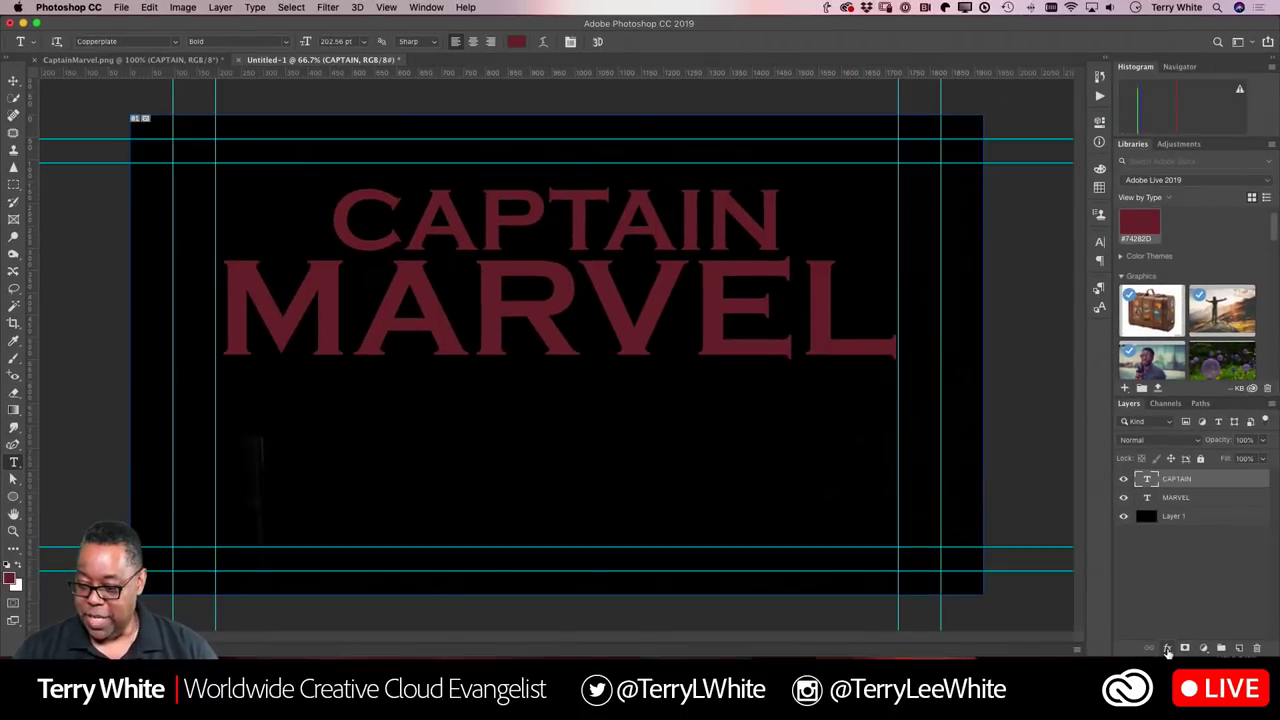
{"action": "left_click", "coordinate": [1167, 645]}
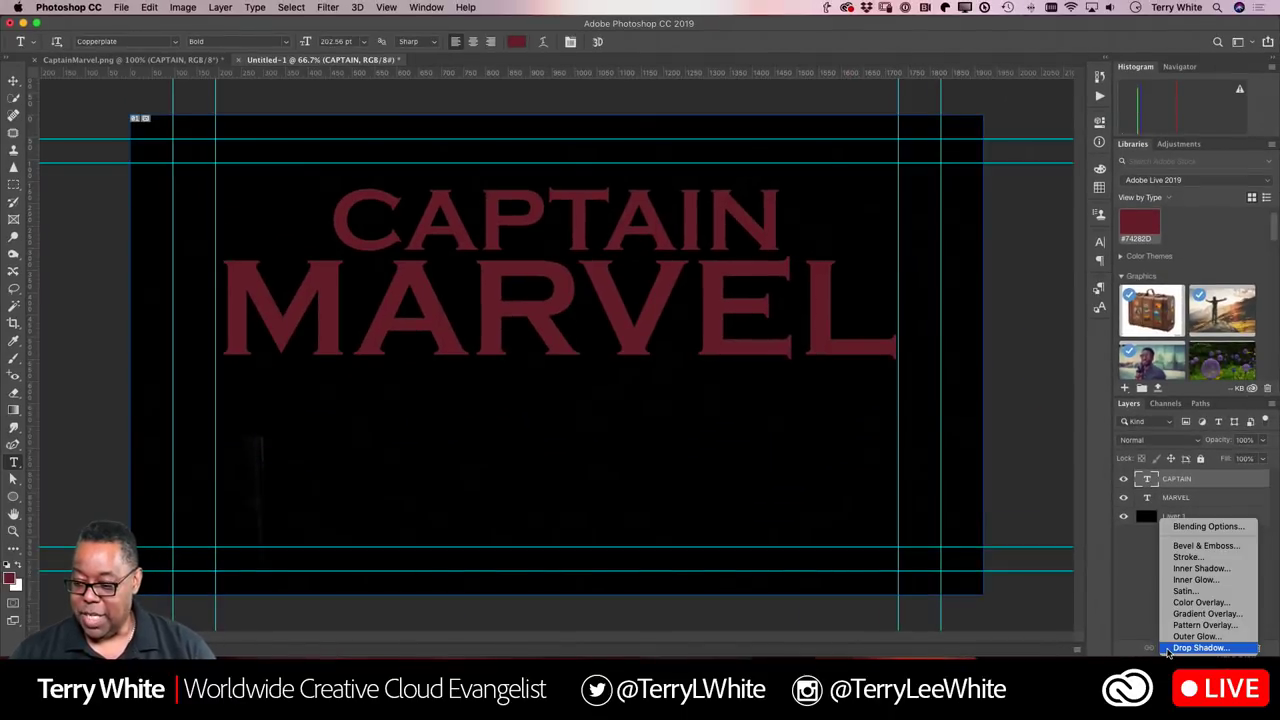
{"action": "left_click", "coordinate": [1190, 546]}
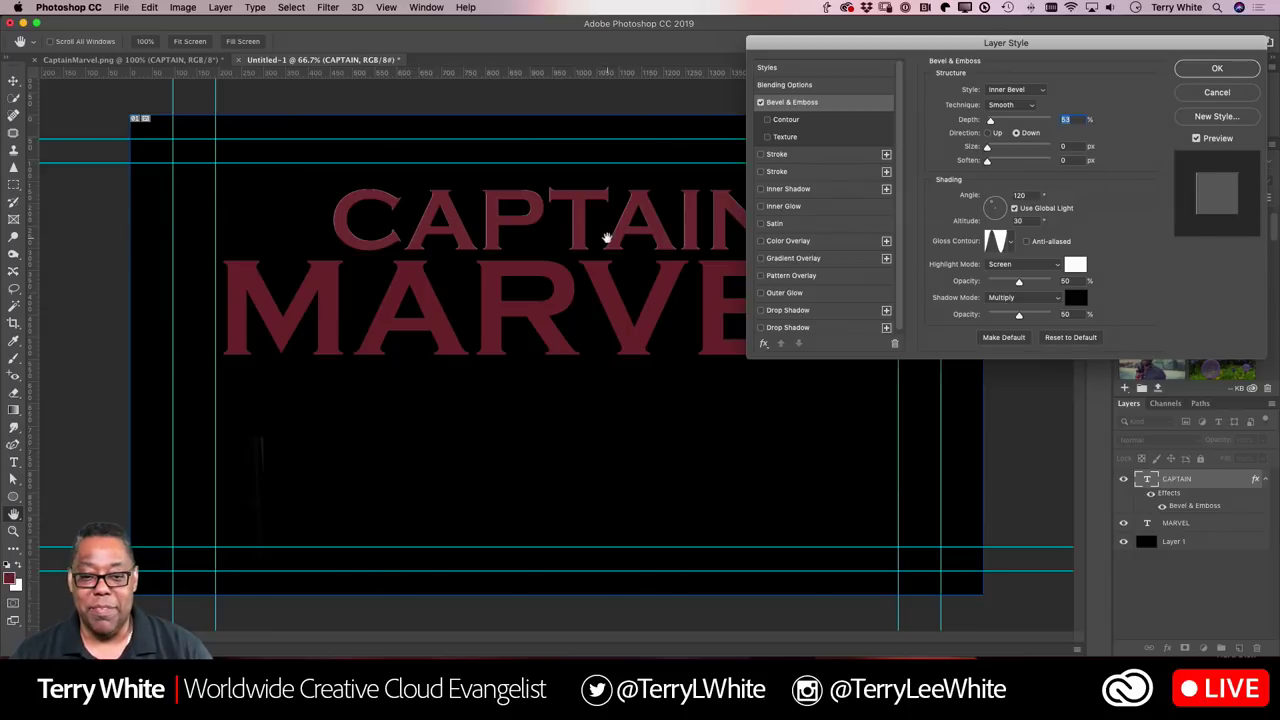
{"action": "left_click_drag", "start_coordinate": [908, 46], "coordinate": [463, 292]}
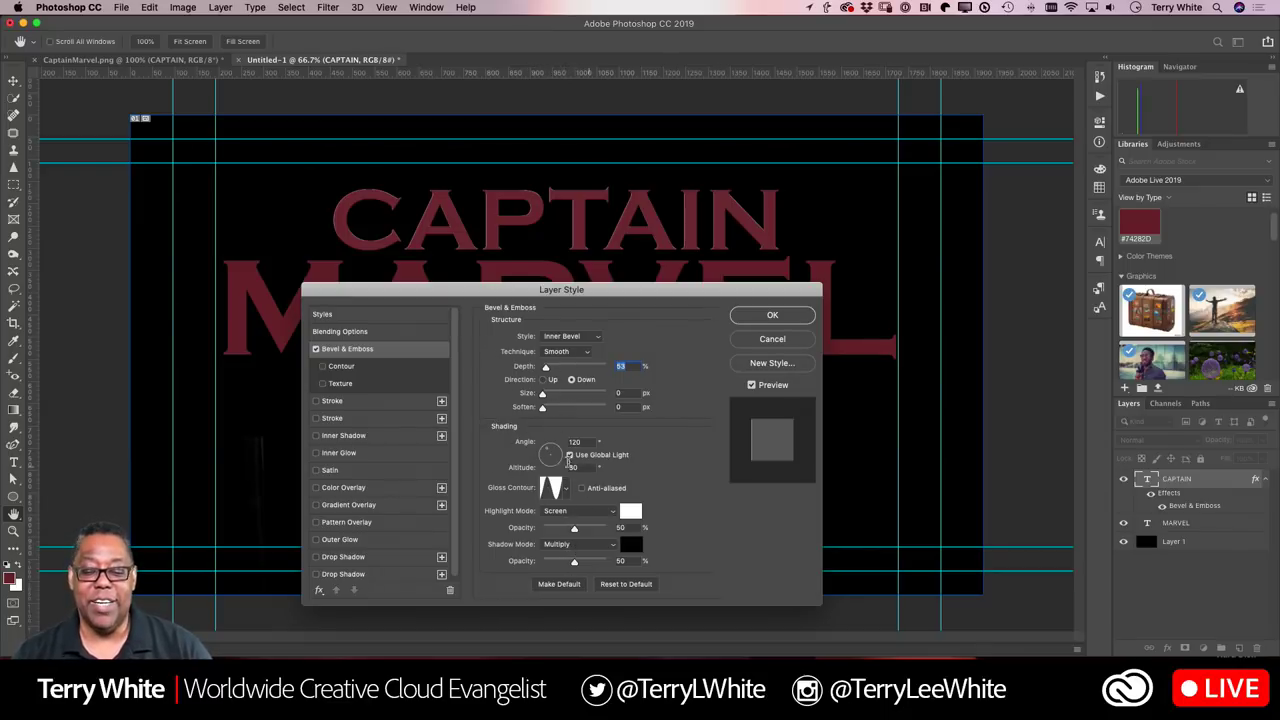
Step: Try several gloss contour presets for the CAPTAIN bevel and apply the one with three narrow spikes
{"action": "left_click", "coordinate": [567, 491]}
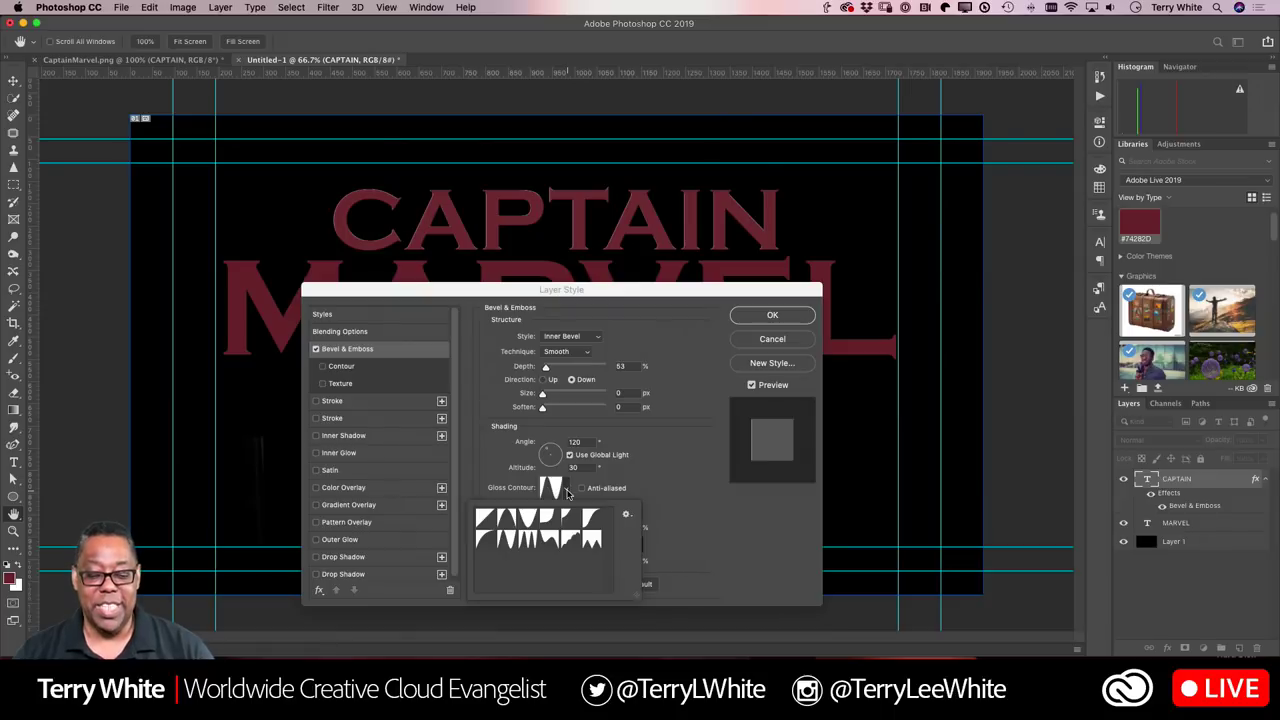
{"action": "left_click", "coordinate": [527, 541]}
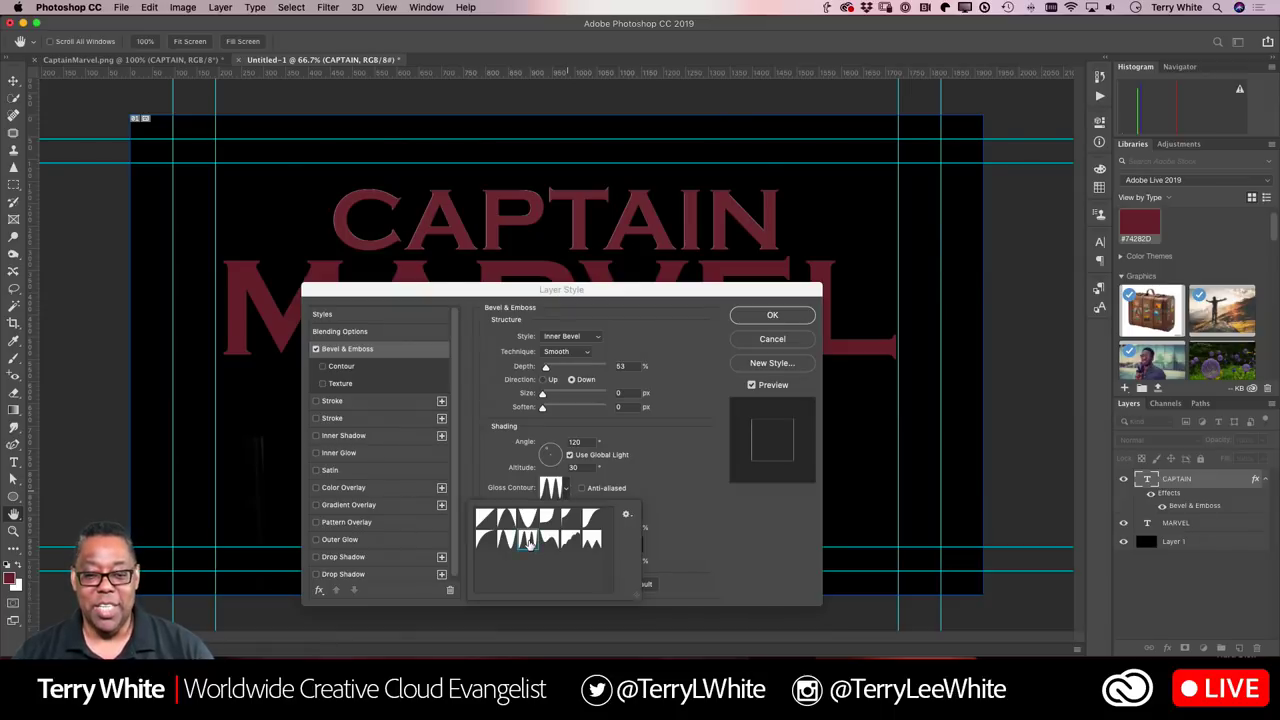
{"action": "left_click", "coordinate": [545, 541]}
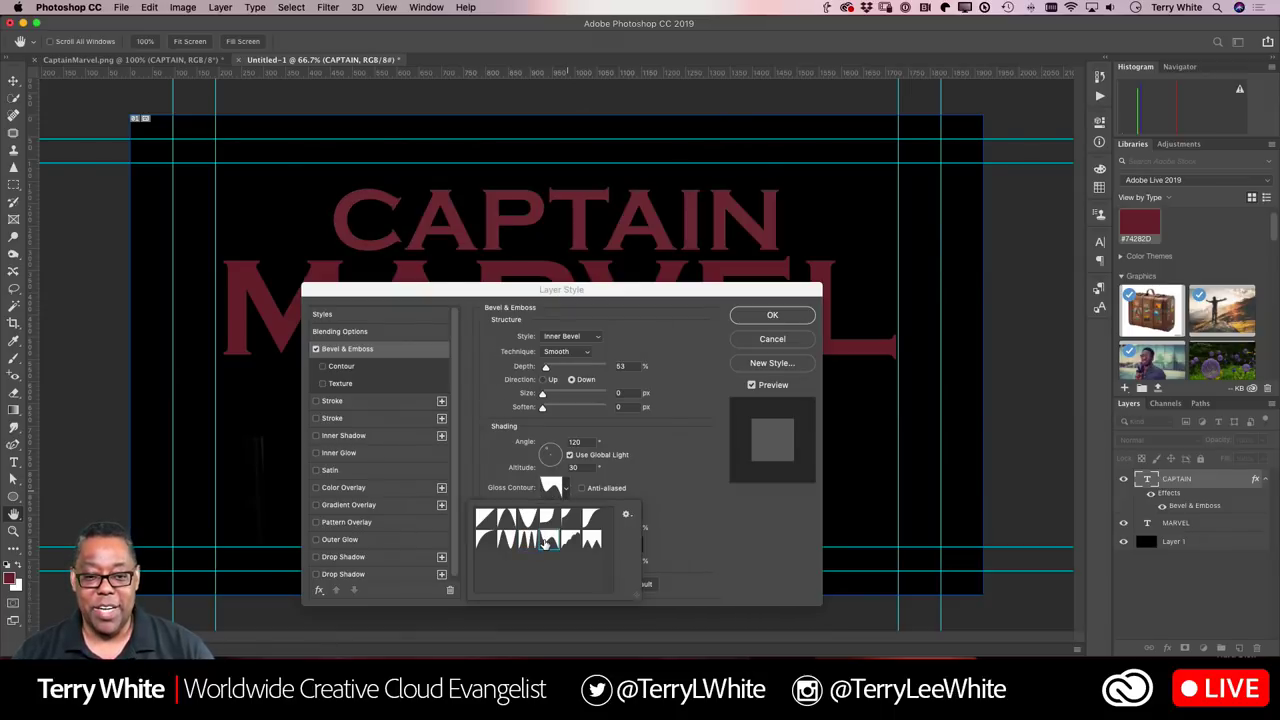
{"action": "left_click", "coordinate": [505, 543]}
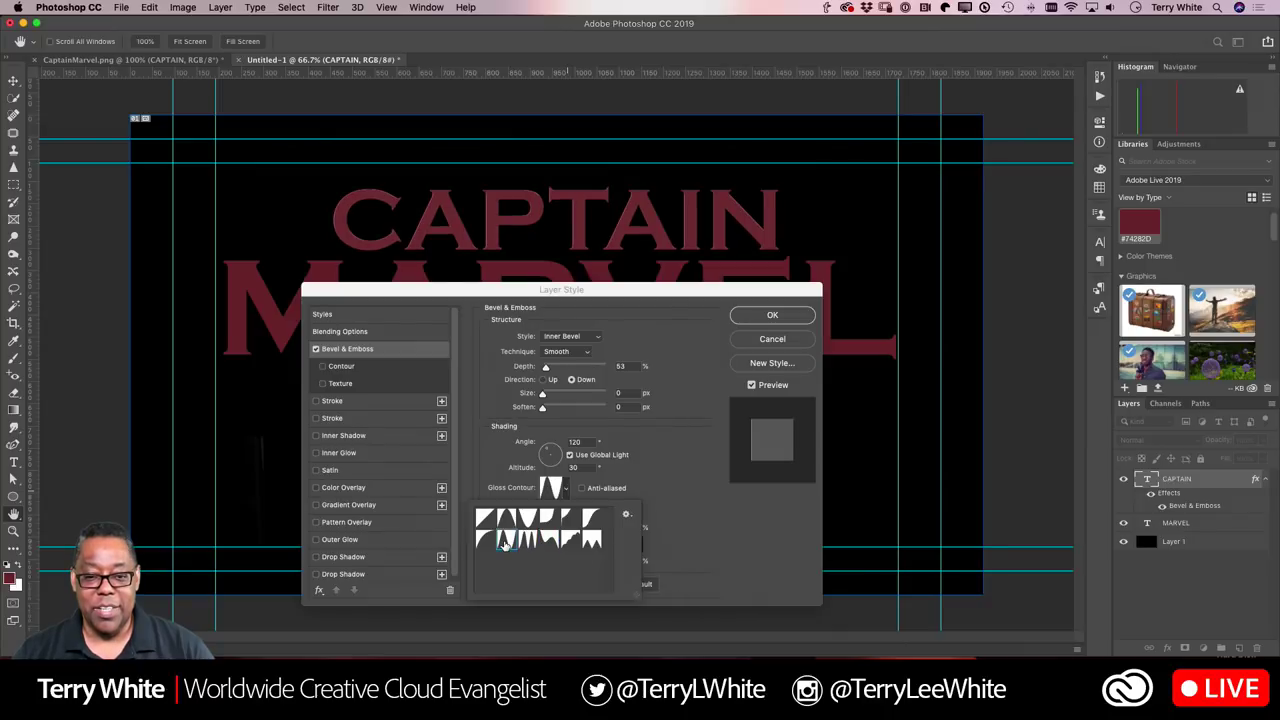
{"action": "left_click", "coordinate": [489, 547]}
{"action": "left_click", "coordinate": [510, 518]}
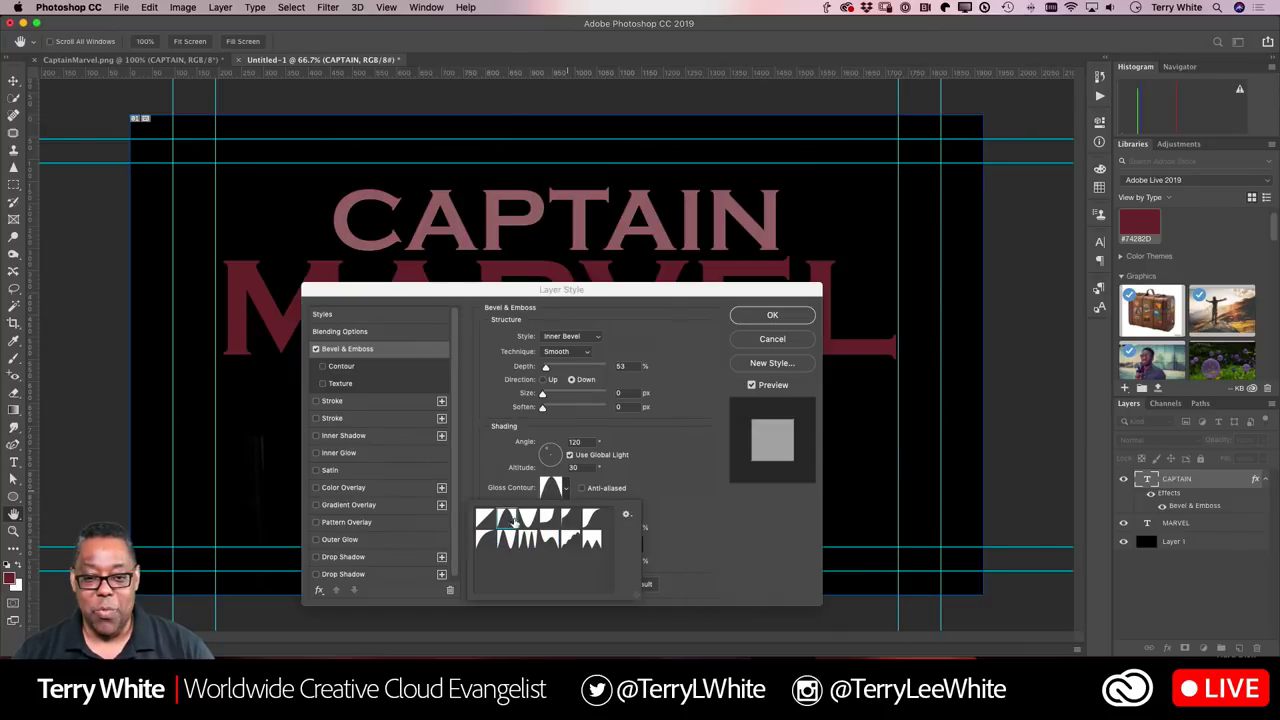
{"action": "left_click", "coordinate": [547, 522]}
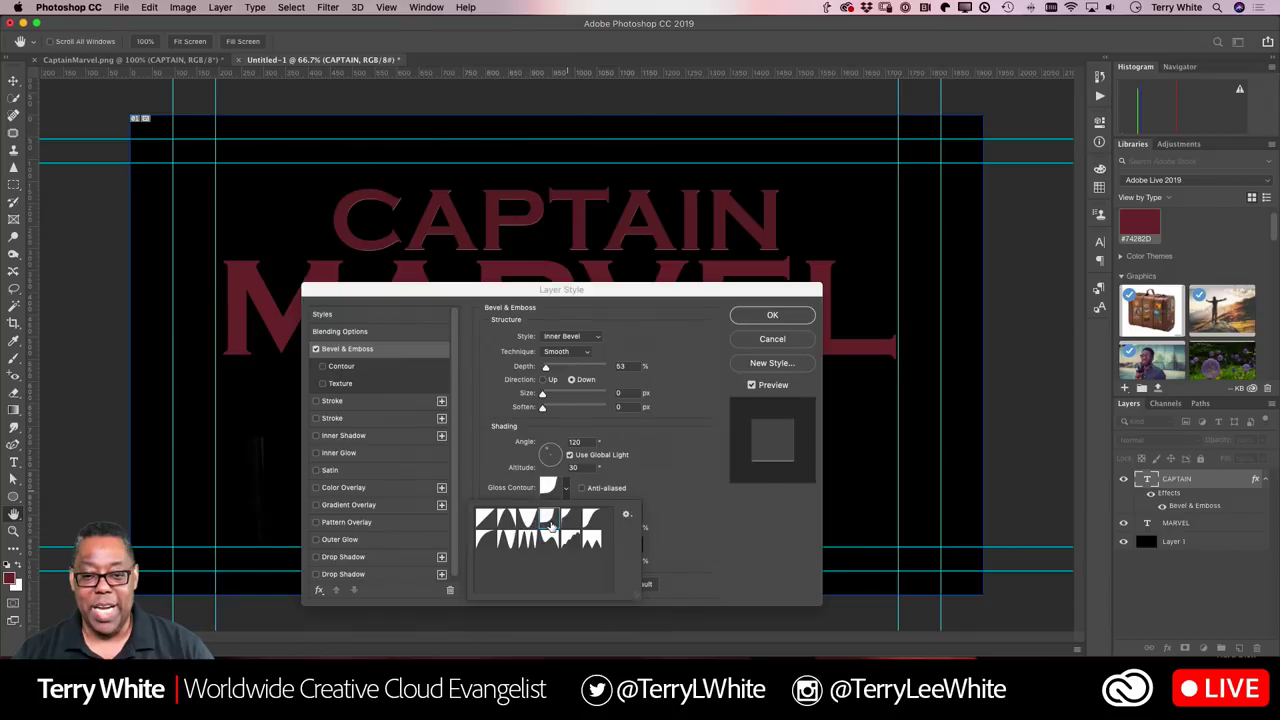
{"action": "left_click", "coordinate": [528, 540]}
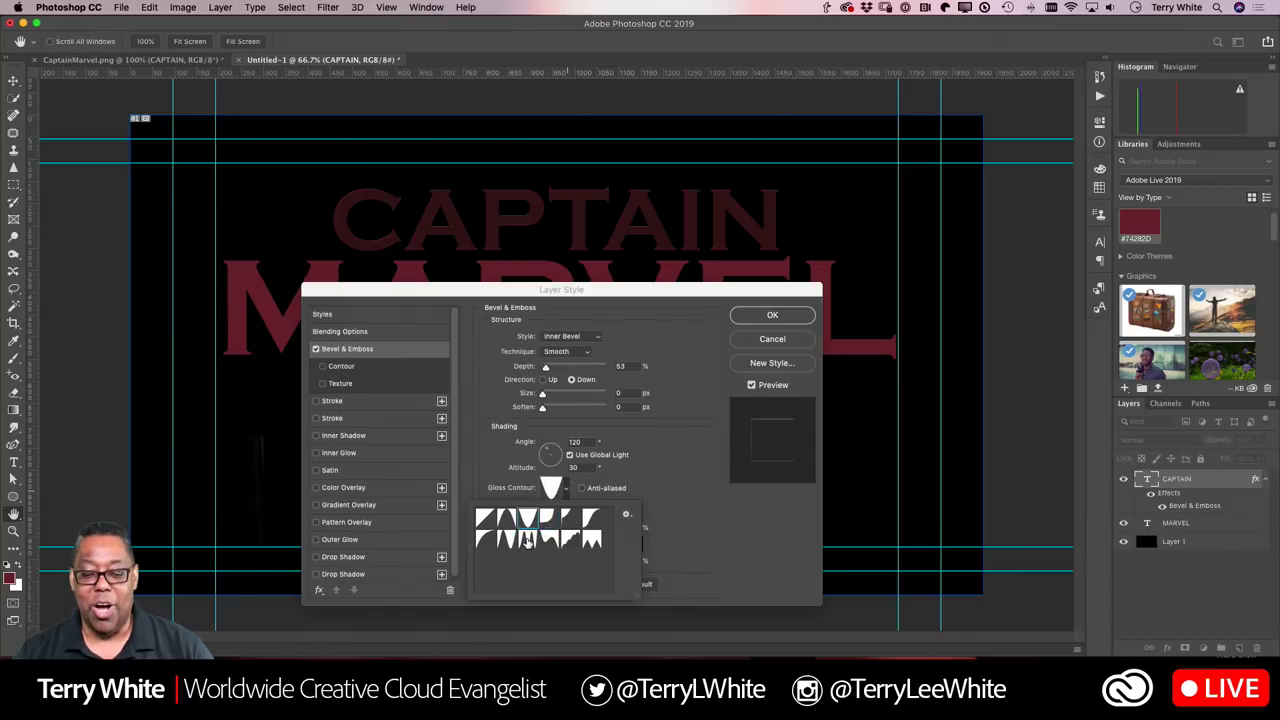
{"action": "left_click", "coordinate": [527, 540]}
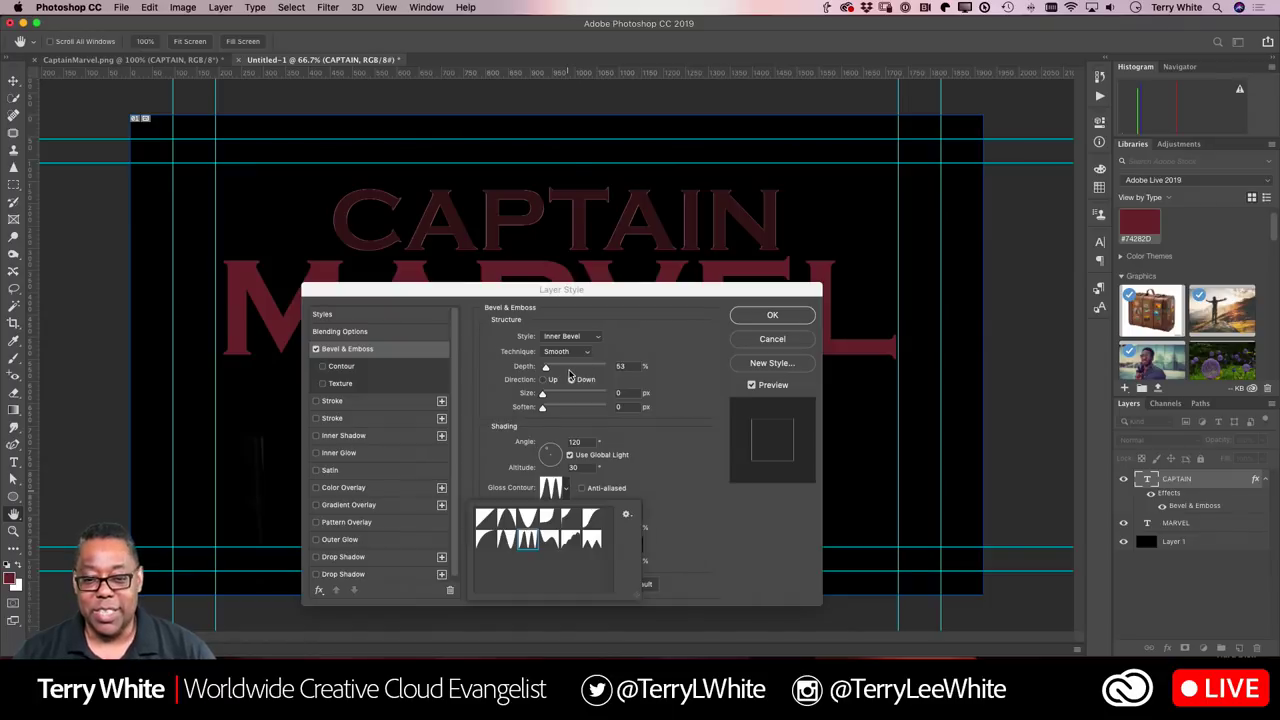
Step: Set the CAPTAIN bevel to the Chisel Hard technique with a depth of 220% and a size of 16 px
{"action": "left_click_drag", "start_coordinate": [548, 369], "coordinate": [550, 396]}
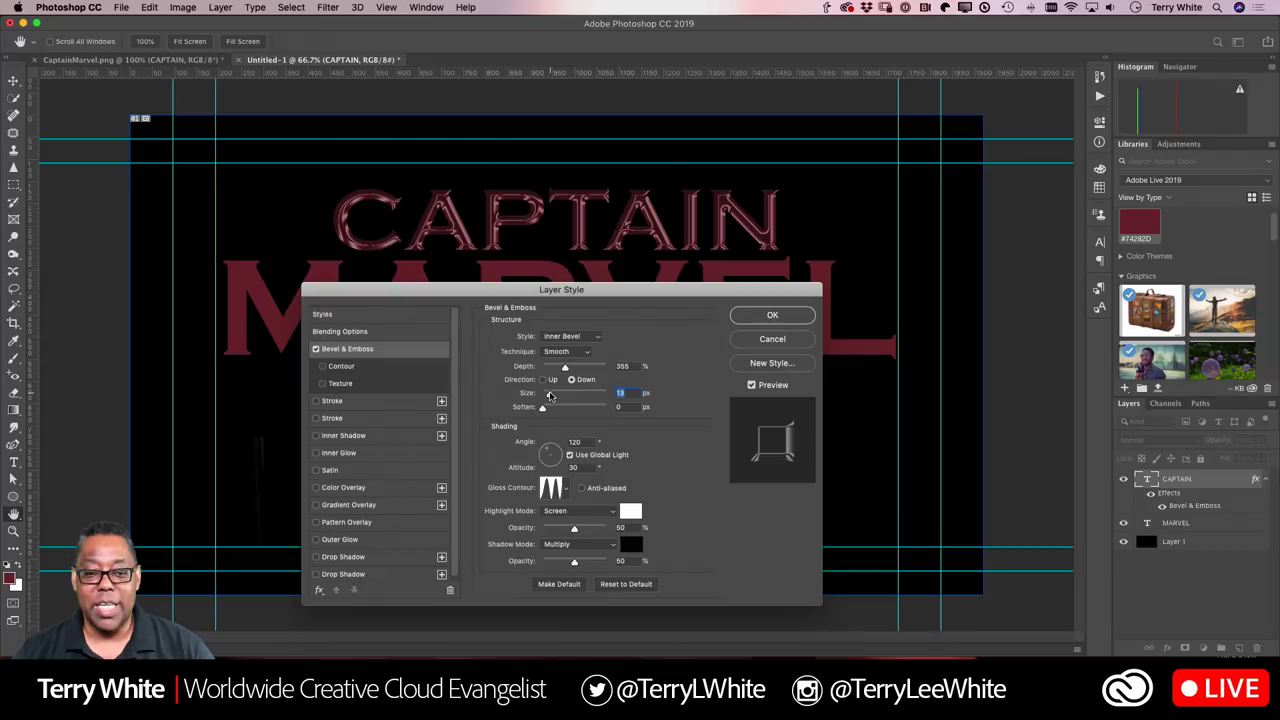
{"action": "left_click", "coordinate": [564, 489]}
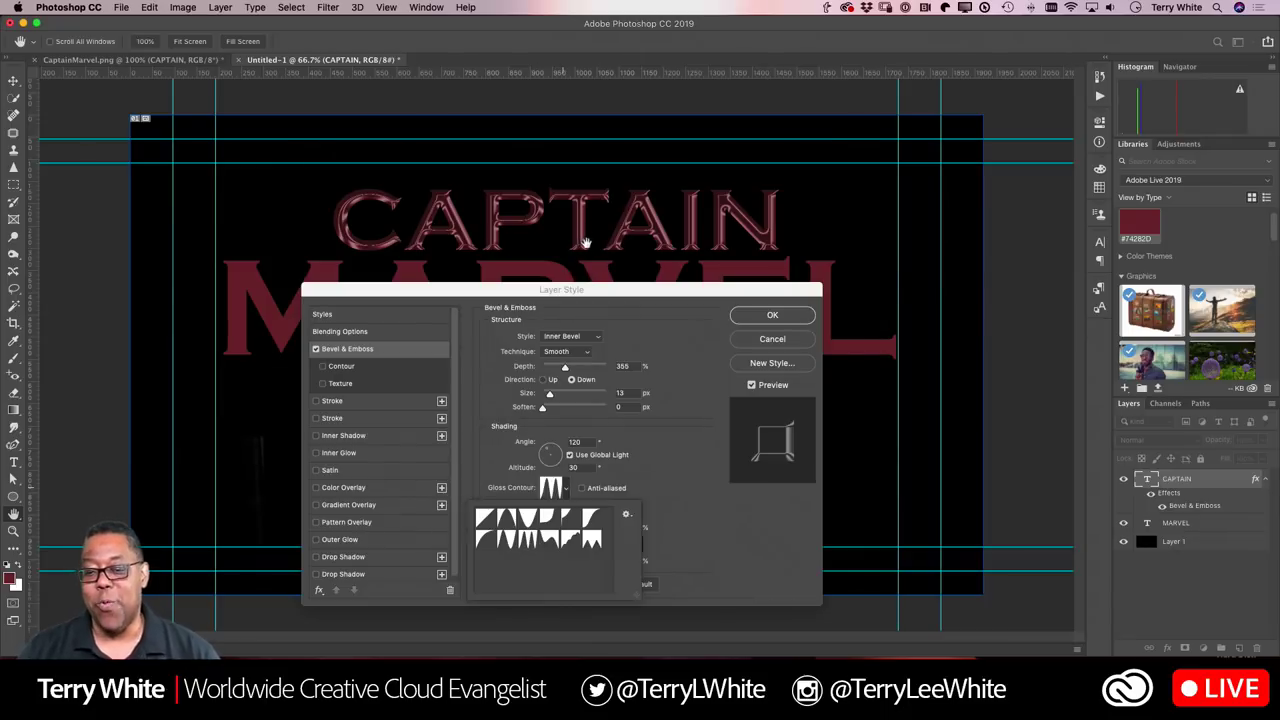
{"action": "left_click", "coordinate": [587, 354]}
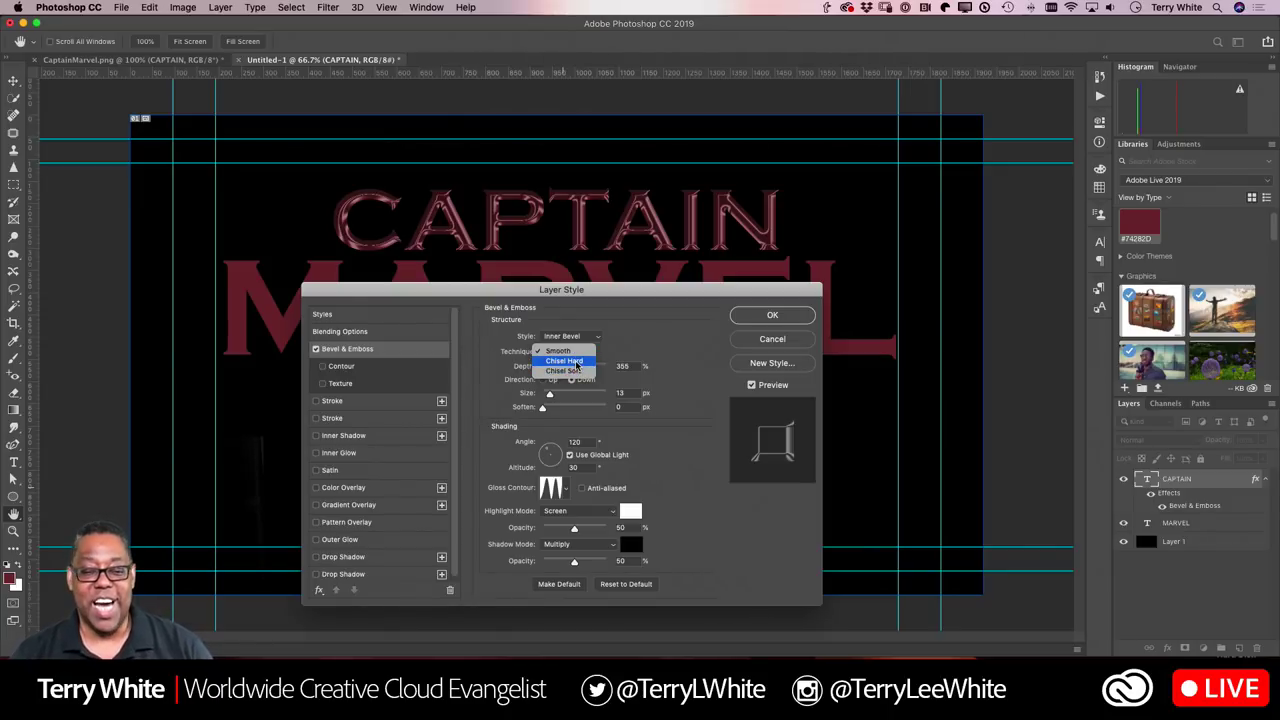
{"action": "left_click", "coordinate": [576, 362]}
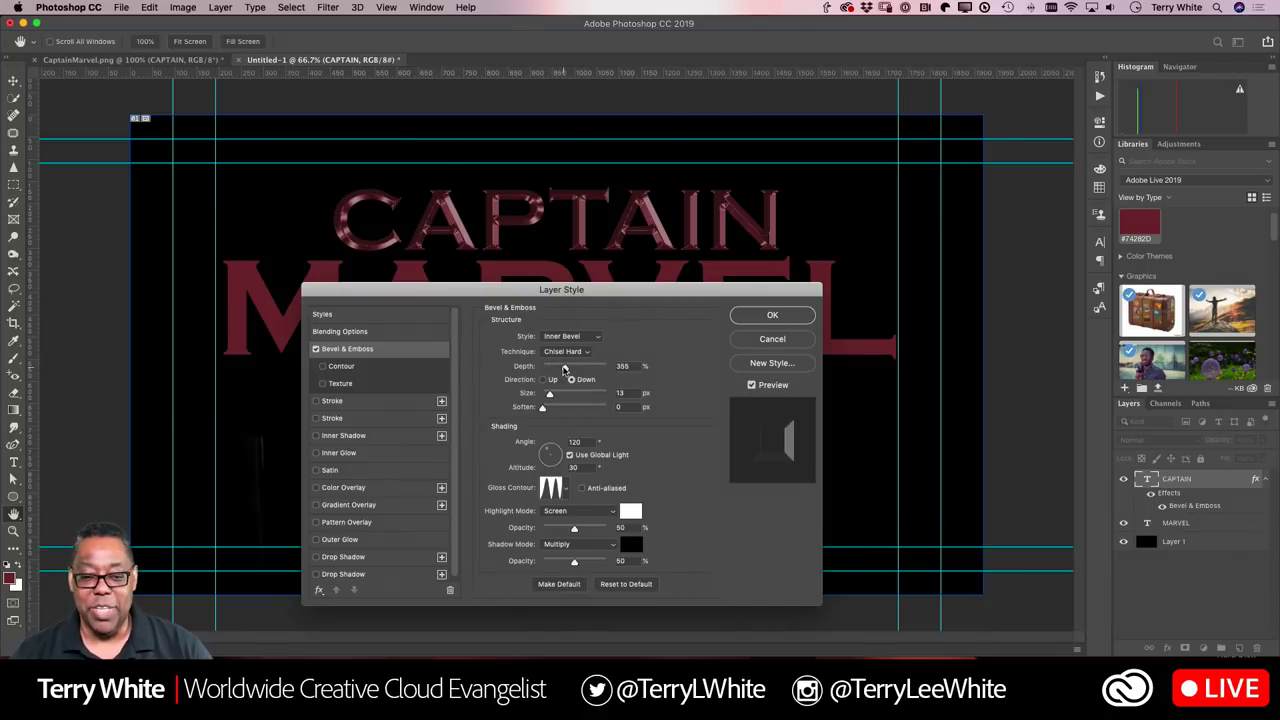
{"action": "left_click_drag", "start_coordinate": [564, 369], "coordinate": [556, 372]}
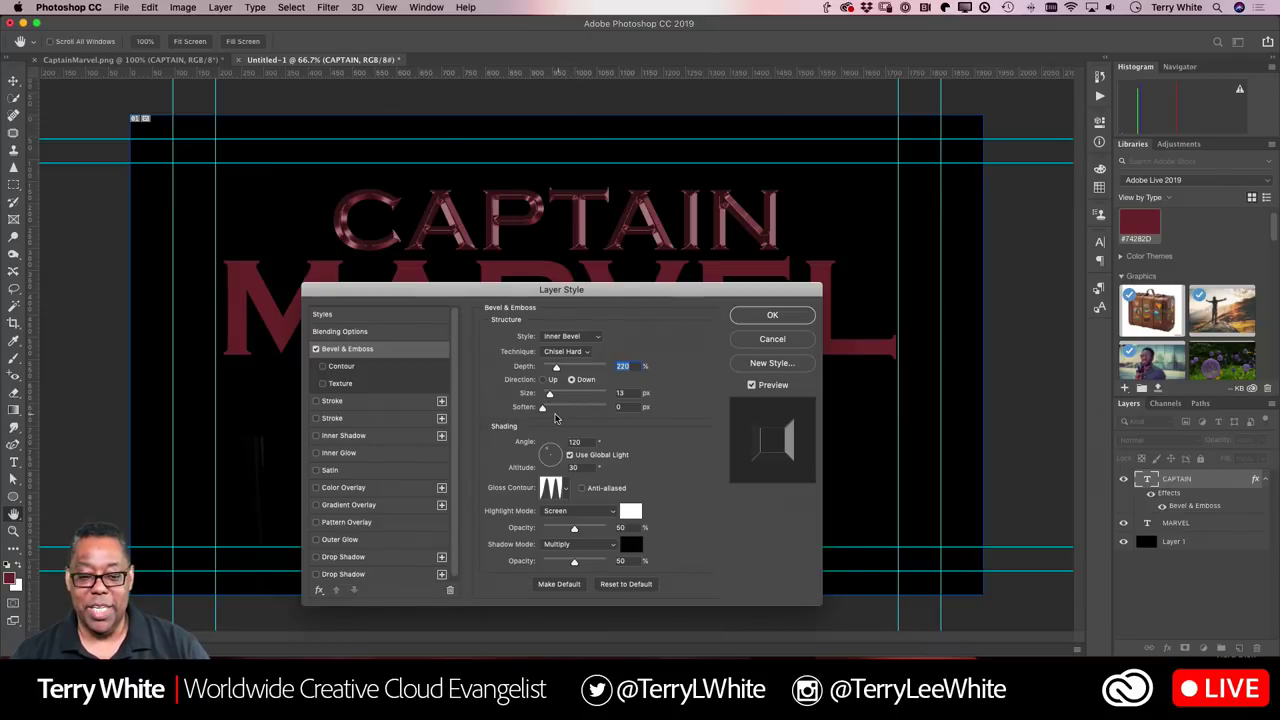
{"action": "left_click", "coordinate": [549, 397]}
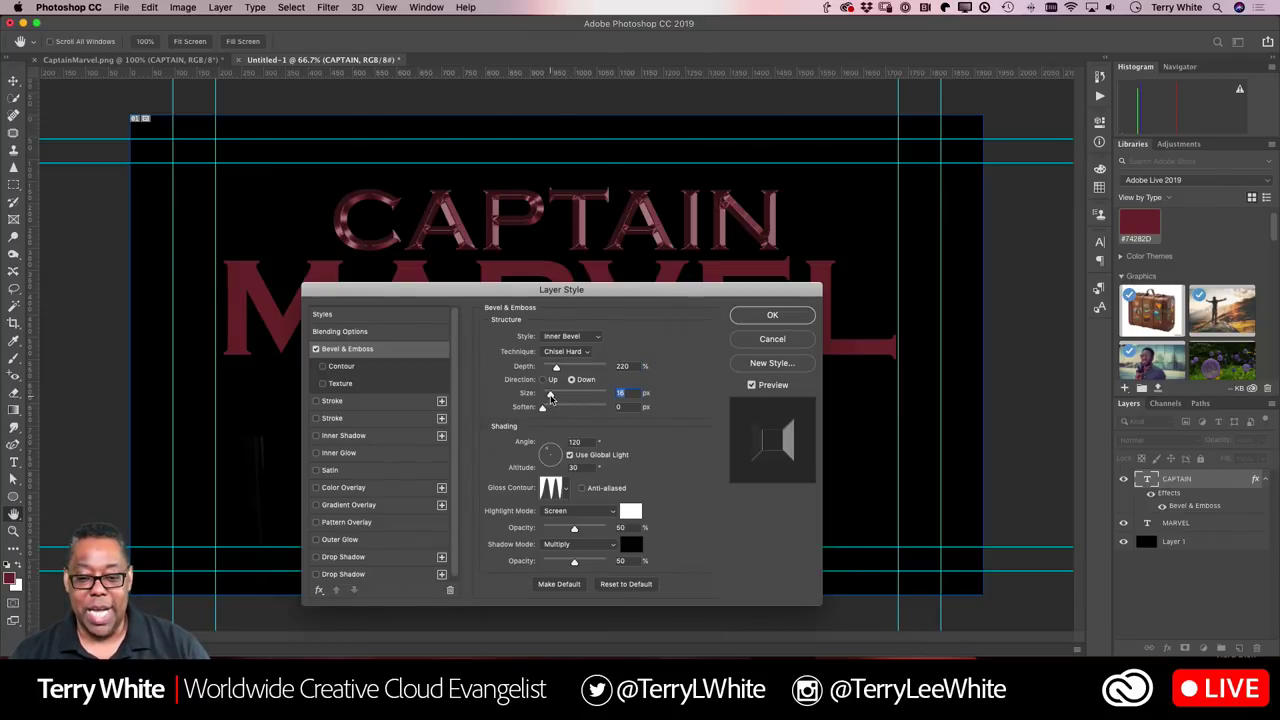
{"action": "mouse_move", "coordinate": [550, 398]}
{"action": "left_mouse_down"}
{"action": "mouse_move", "coordinate": [564, 398]}
{"action": "mouse_move", "coordinate": [550, 400]}
{"action": "left_mouse_up"}
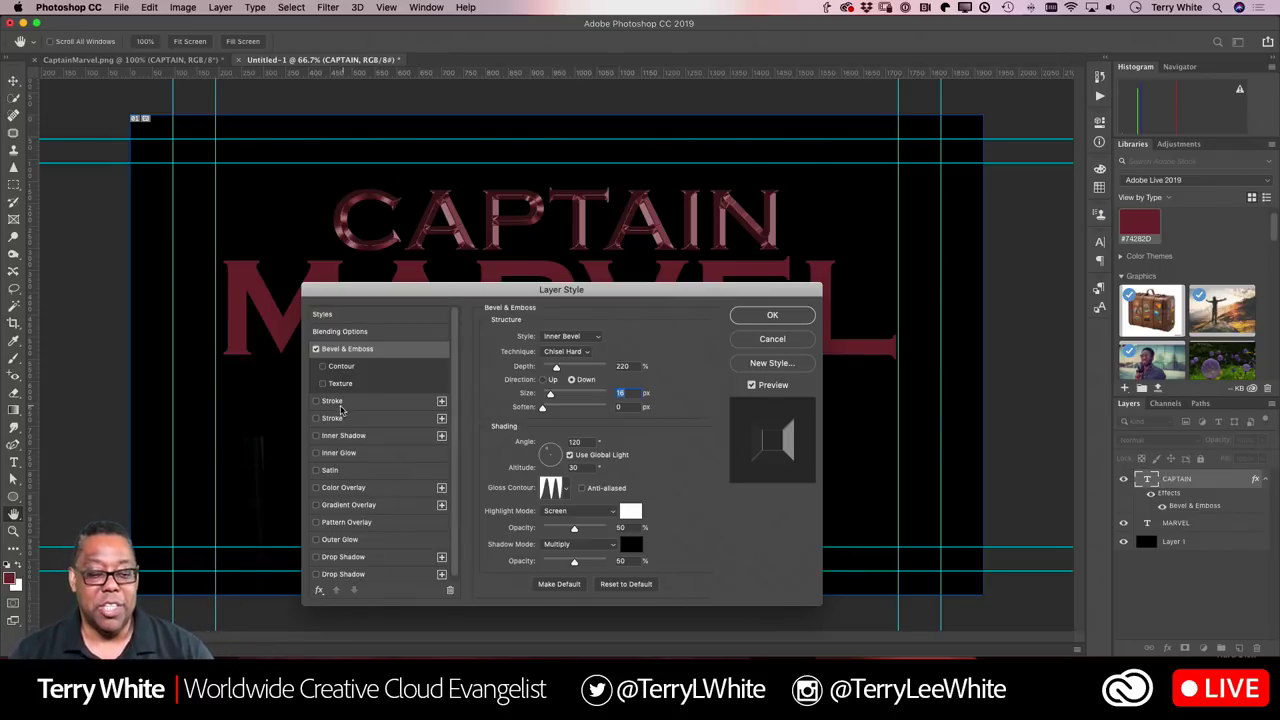
Step: Add a Stroke effect to the CAPTAIN text layer and set its colour to white (ffffff)
{"action": "left_click", "coordinate": [316, 401]}
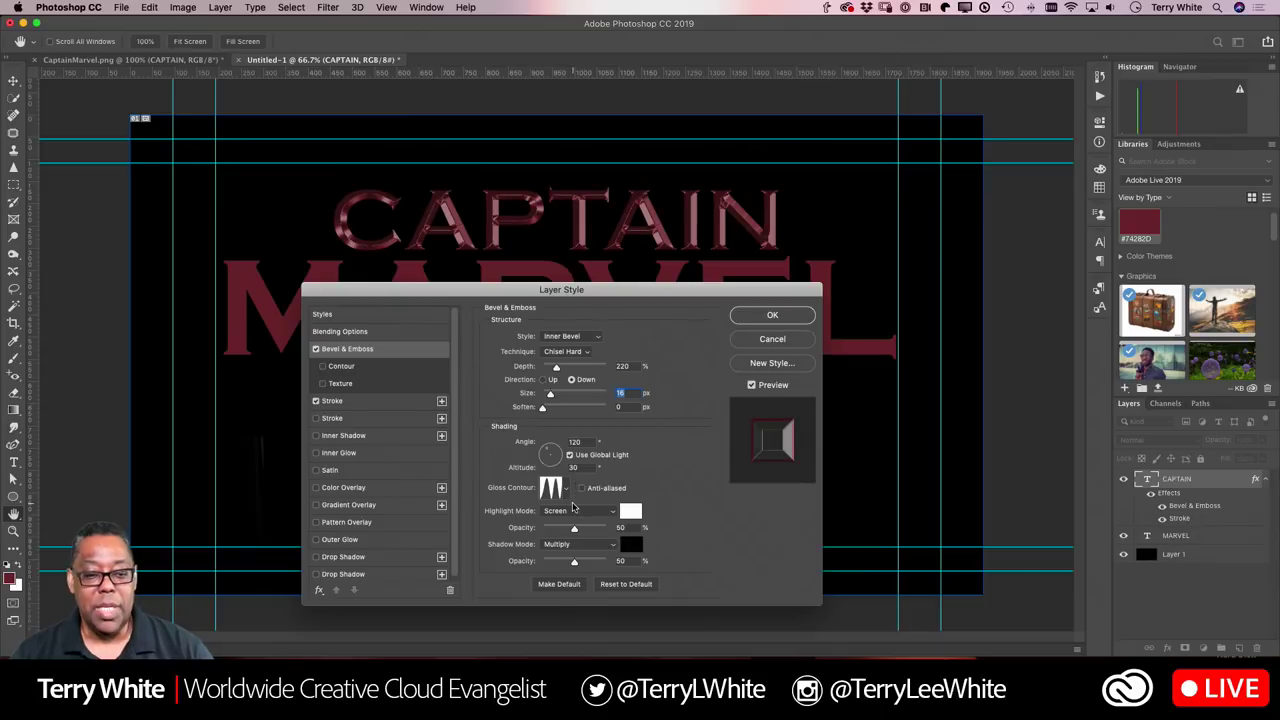
{"action": "left_click", "coordinate": [346, 404]}
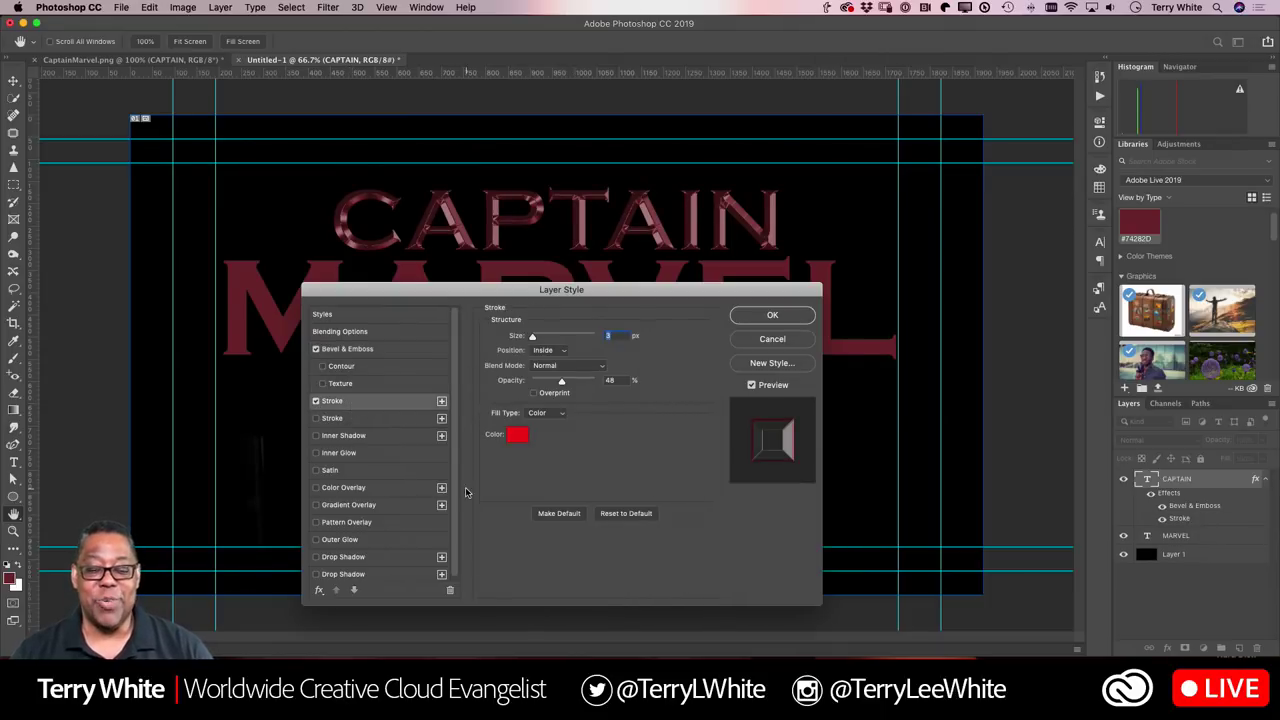
{"action": "left_click", "coordinate": [517, 436]}
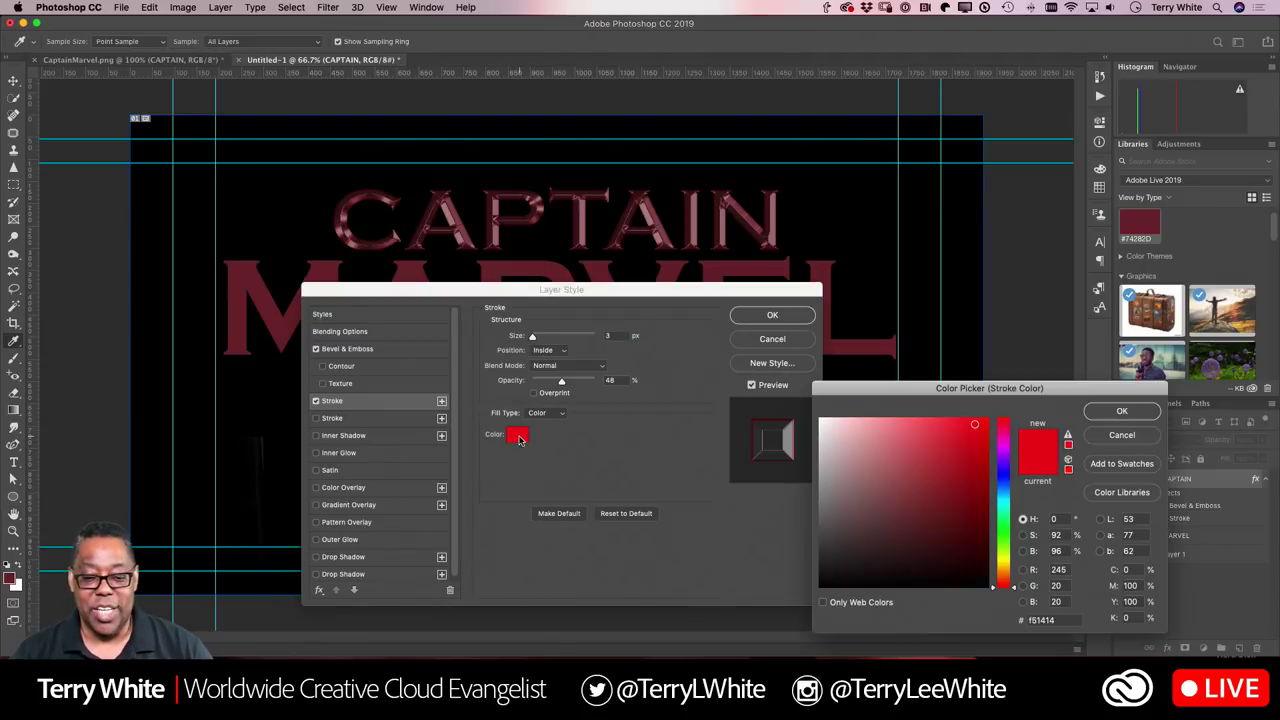
{"action": "left_click", "coordinate": [826, 425]}
{"action": "left_click_drag", "start_coordinate": [826, 425], "coordinate": [819, 418]}
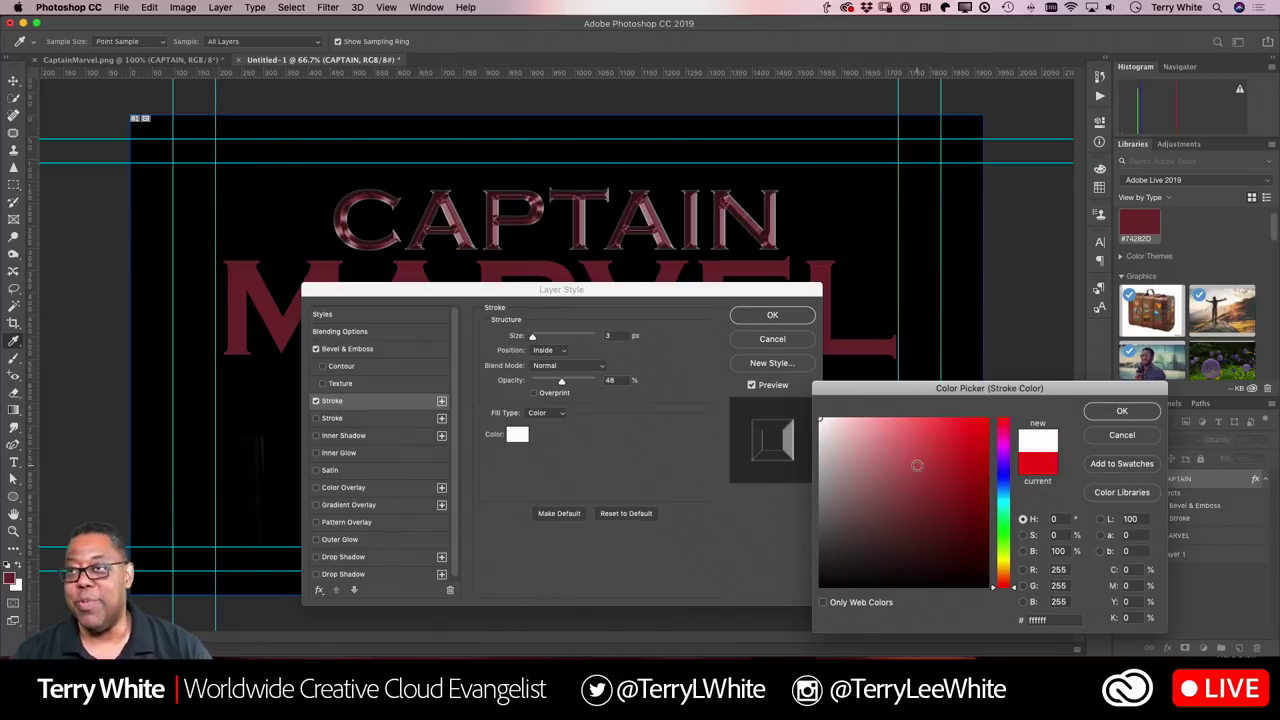
{"action": "left_click", "coordinate": [1120, 417]}
Step: Set the CAPTAIN stroke size to 4 px and compare the Outside position with Inside, settling on Inside
{"action": "left_click_drag", "start_coordinate": [545, 341], "coordinate": [532, 338]}
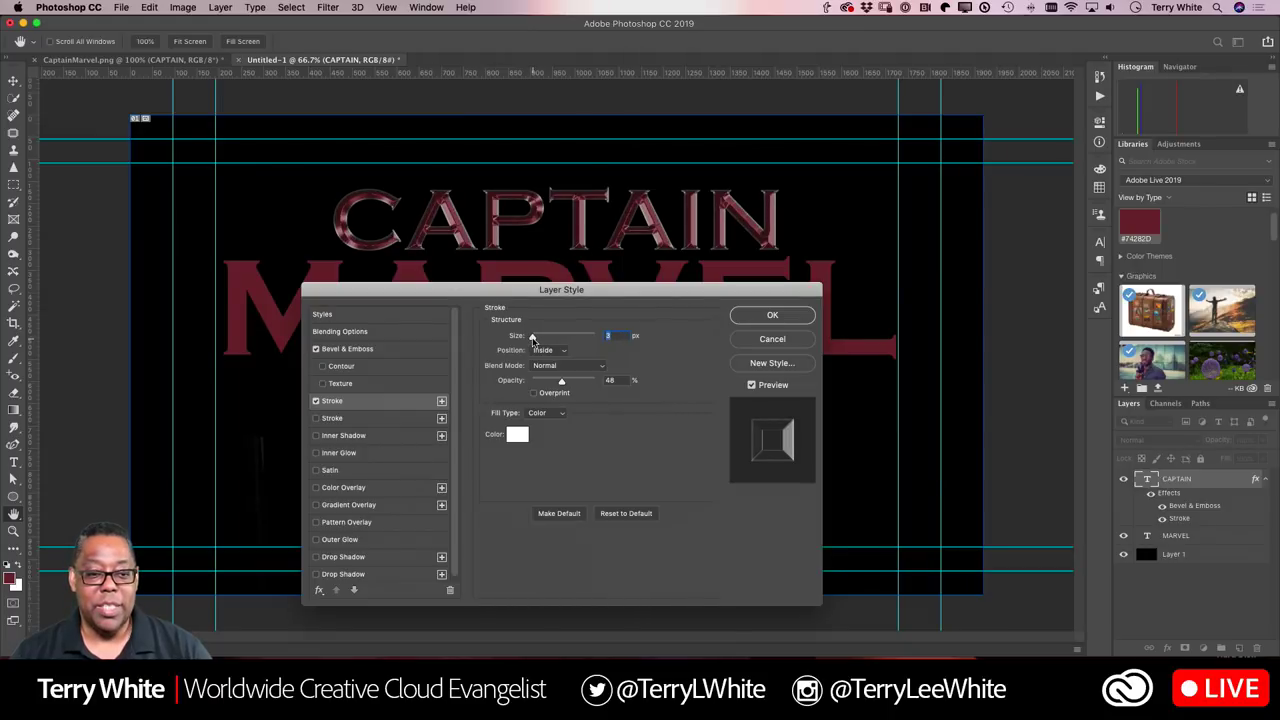
{"action": "left_click_drag", "start_coordinate": [532, 338], "coordinate": [533, 338]}
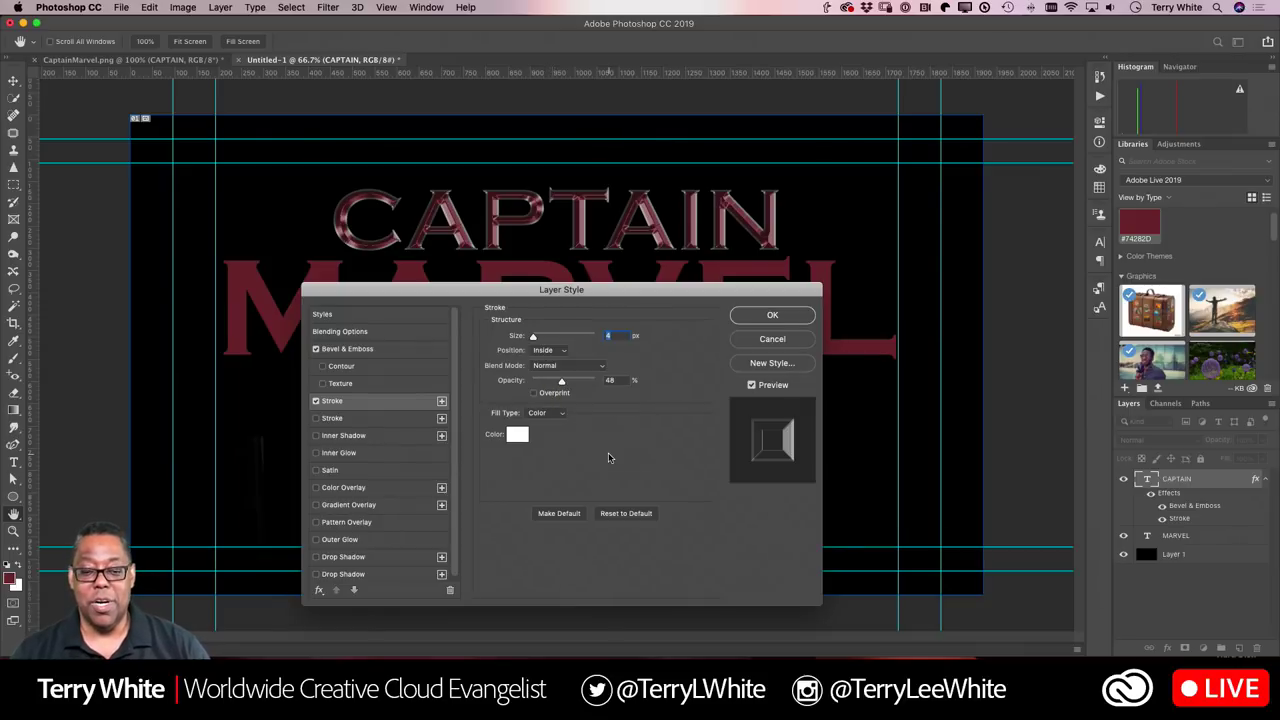
{"action": "left_click", "coordinate": [552, 350]}
{"action": "left_click", "coordinate": [547, 339]}
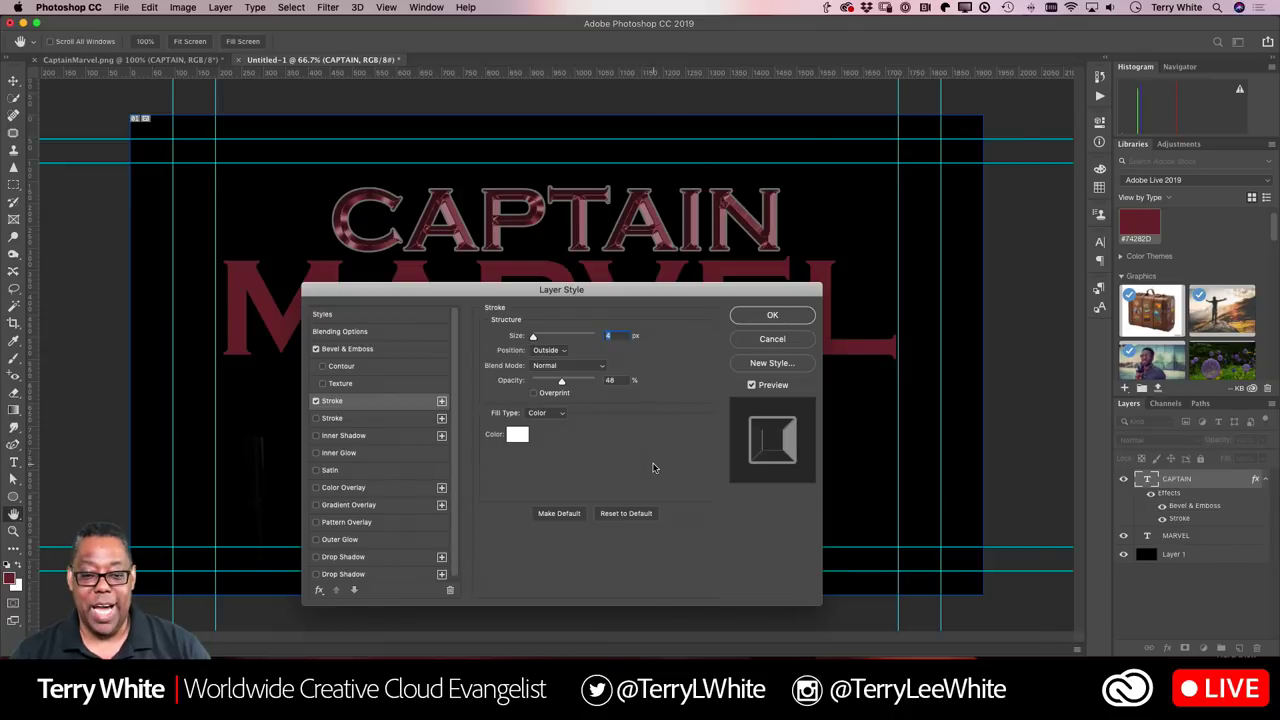
{"action": "left_click", "coordinate": [541, 350]}
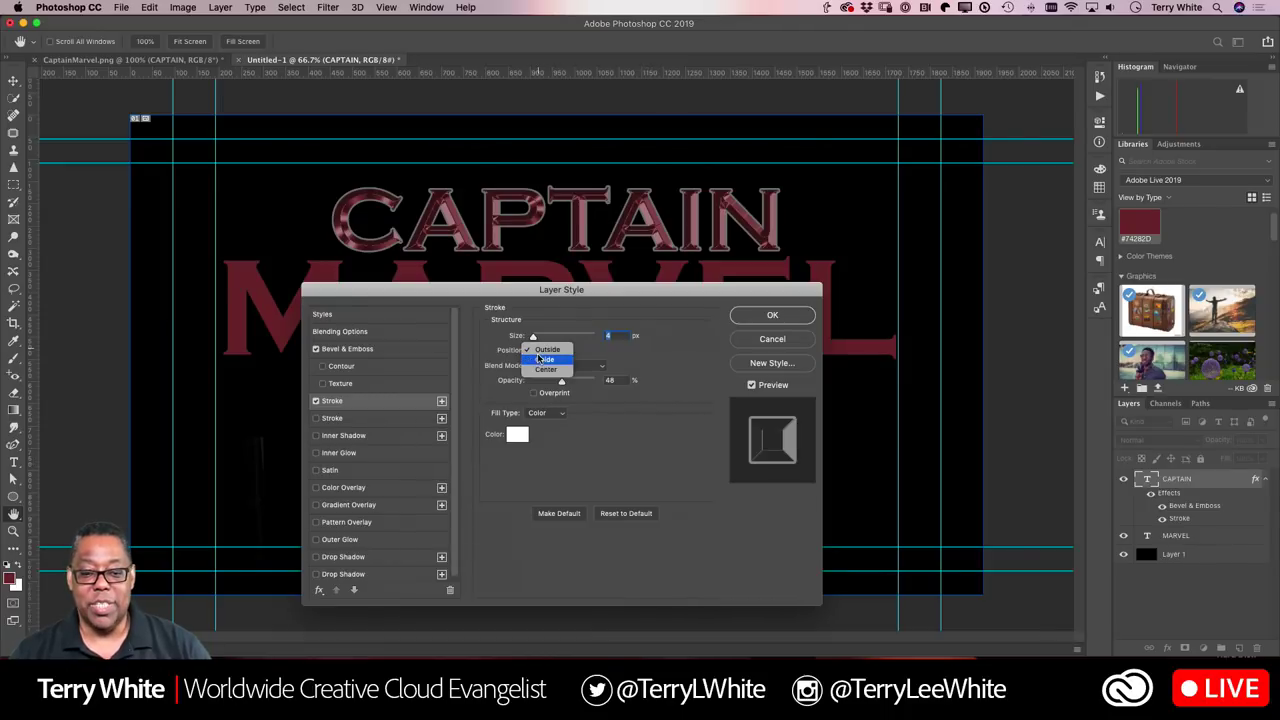
{"action": "left_click", "coordinate": [542, 359]}
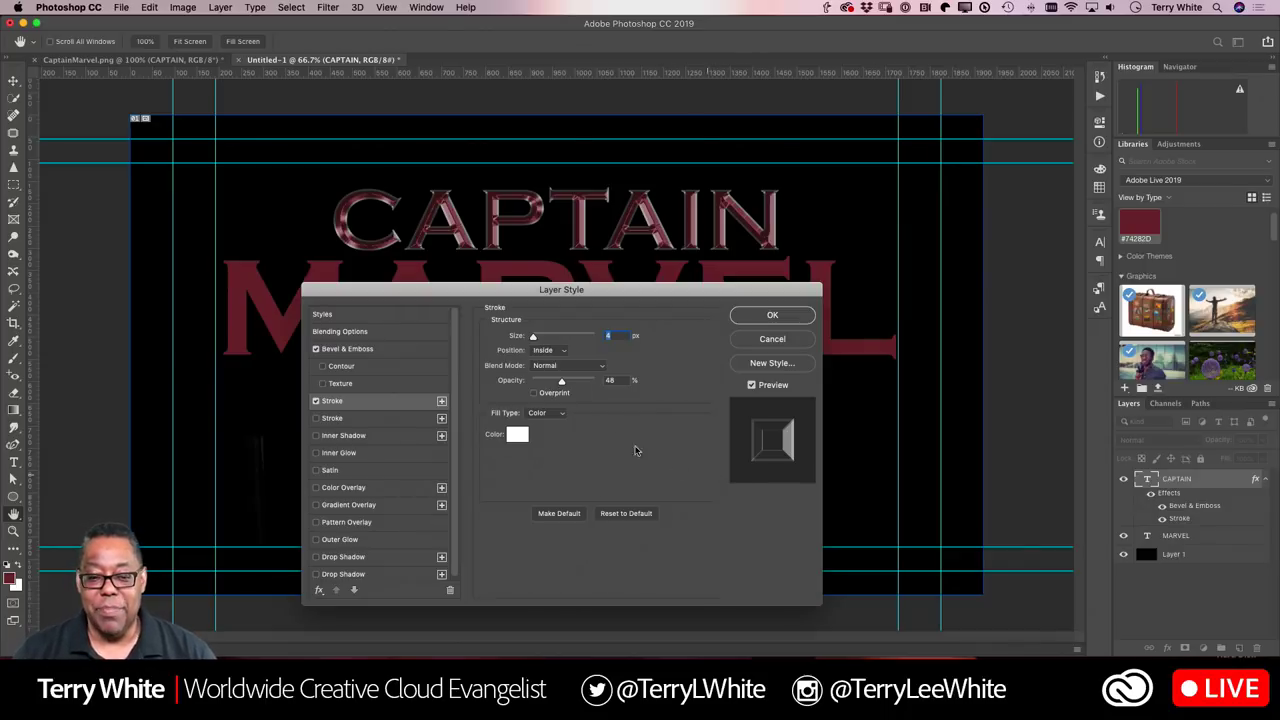
Step: Try a thinner 1 px and 2 px stroke outside the CAPTAIN letters, then apply the stroke at 4 px positioned Inside
{"action": "left_click", "coordinate": [545, 350]}
{"action": "left_click", "coordinate": [547, 340]}
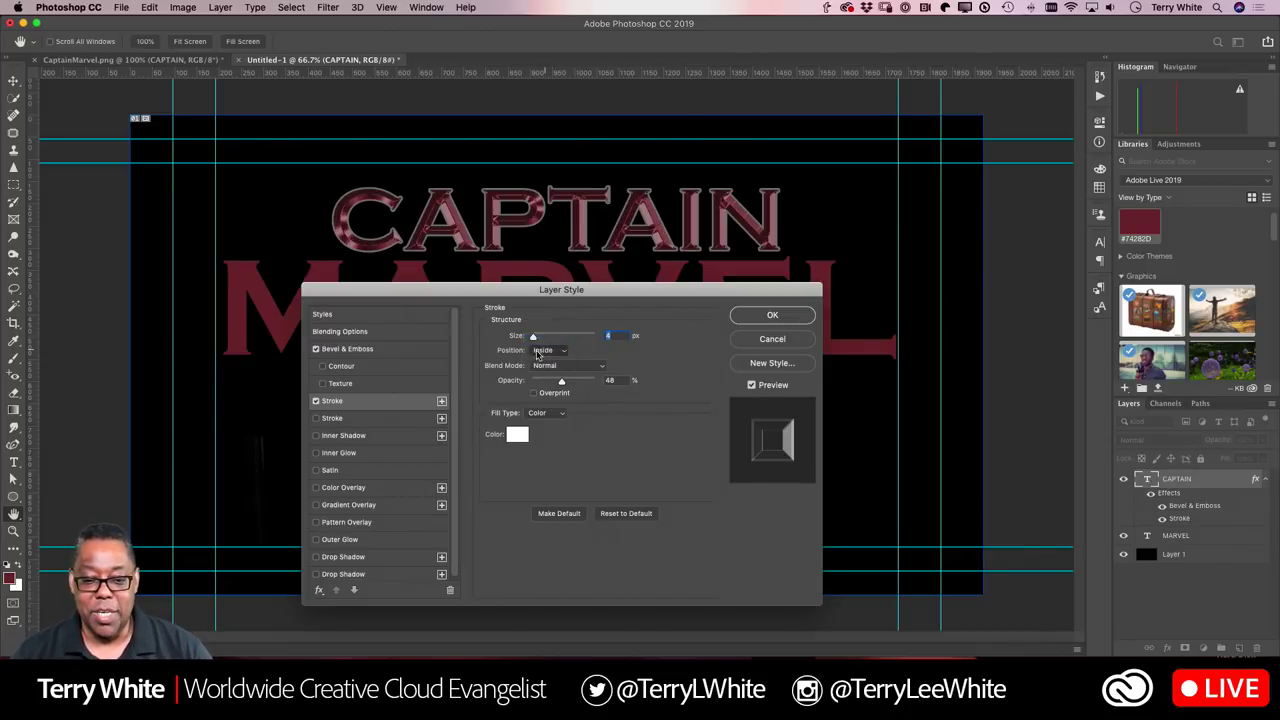
{"action": "left_click_drag", "start_coordinate": [534, 340], "coordinate": [531, 341]}
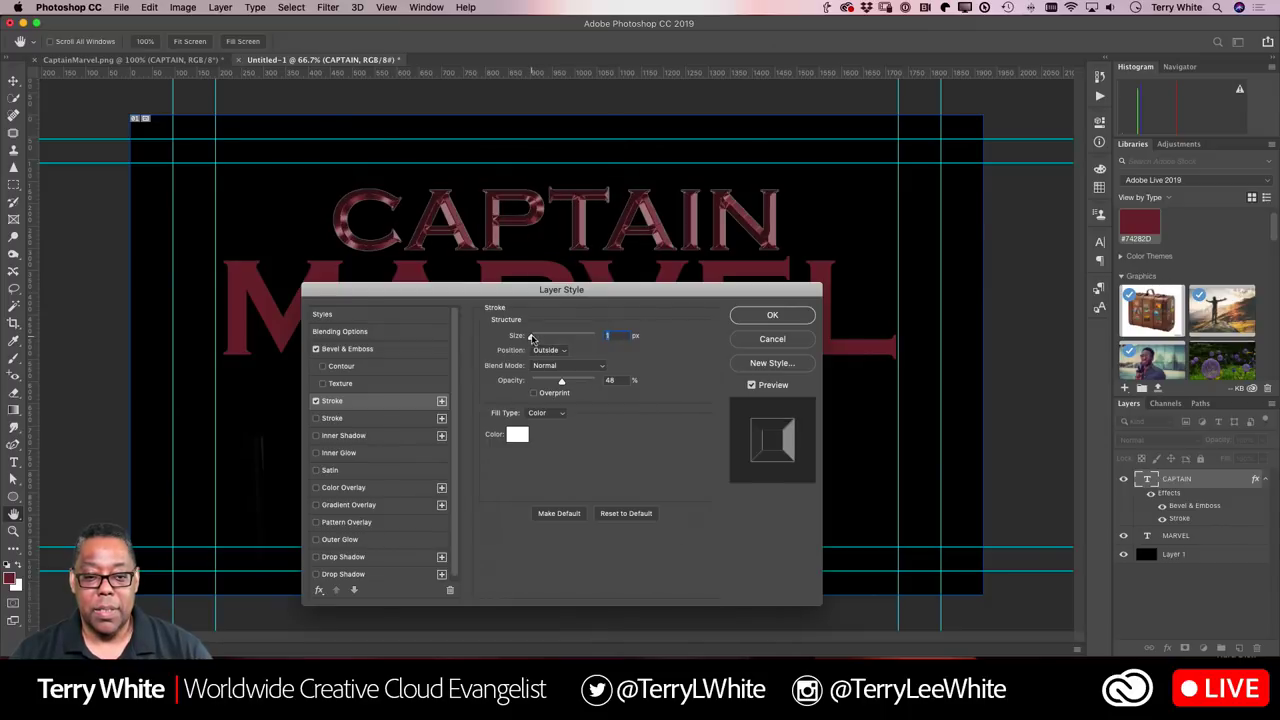
{"action": "left_click_drag", "start_coordinate": [531, 338], "coordinate": [532, 338]}
{"action": "left_click", "coordinate": [548, 350]}
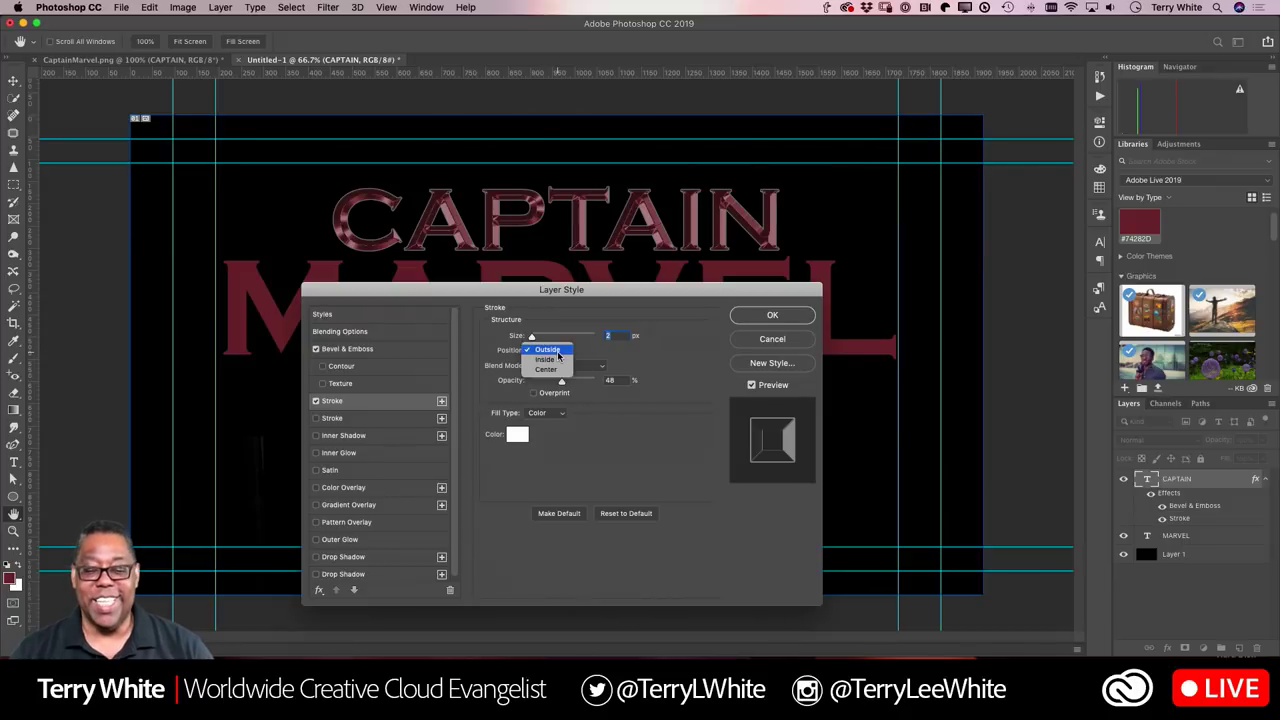
{"action": "left_click", "coordinate": [540, 347]}
{"action": "left_click_drag", "start_coordinate": [532, 338], "coordinate": [533, 339]}
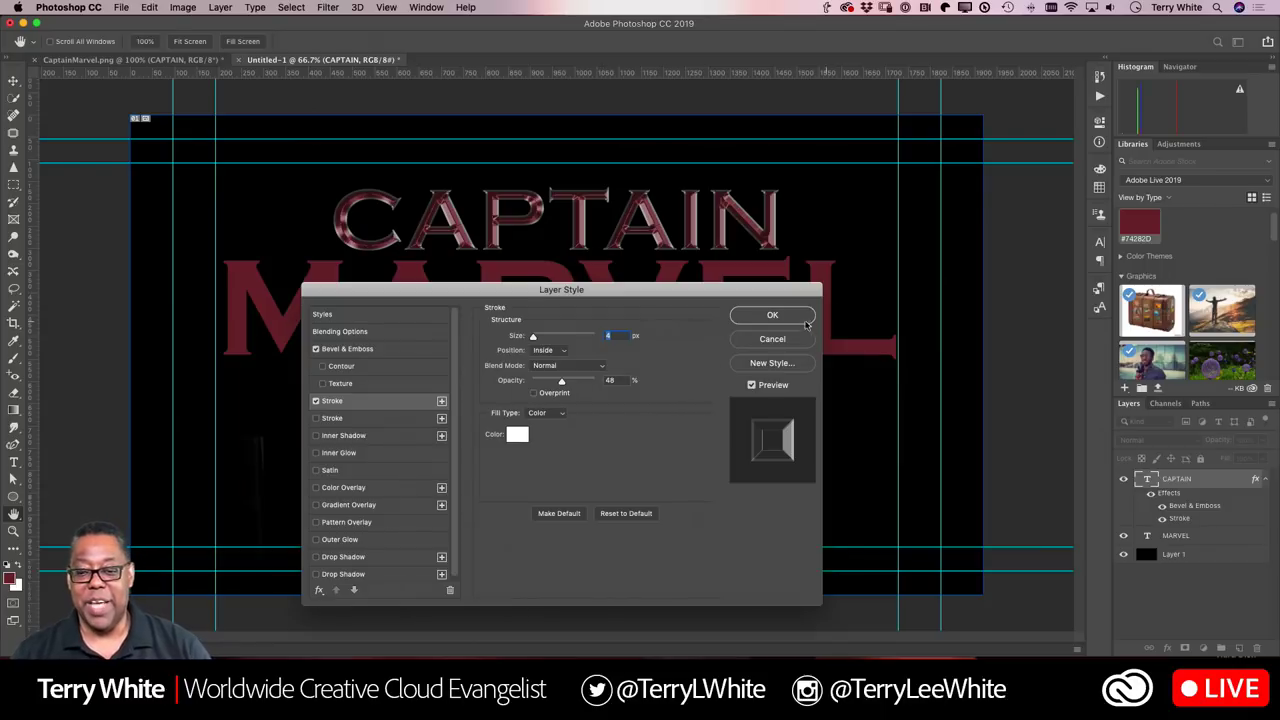
{"action": "left_click", "coordinate": [772, 315]}
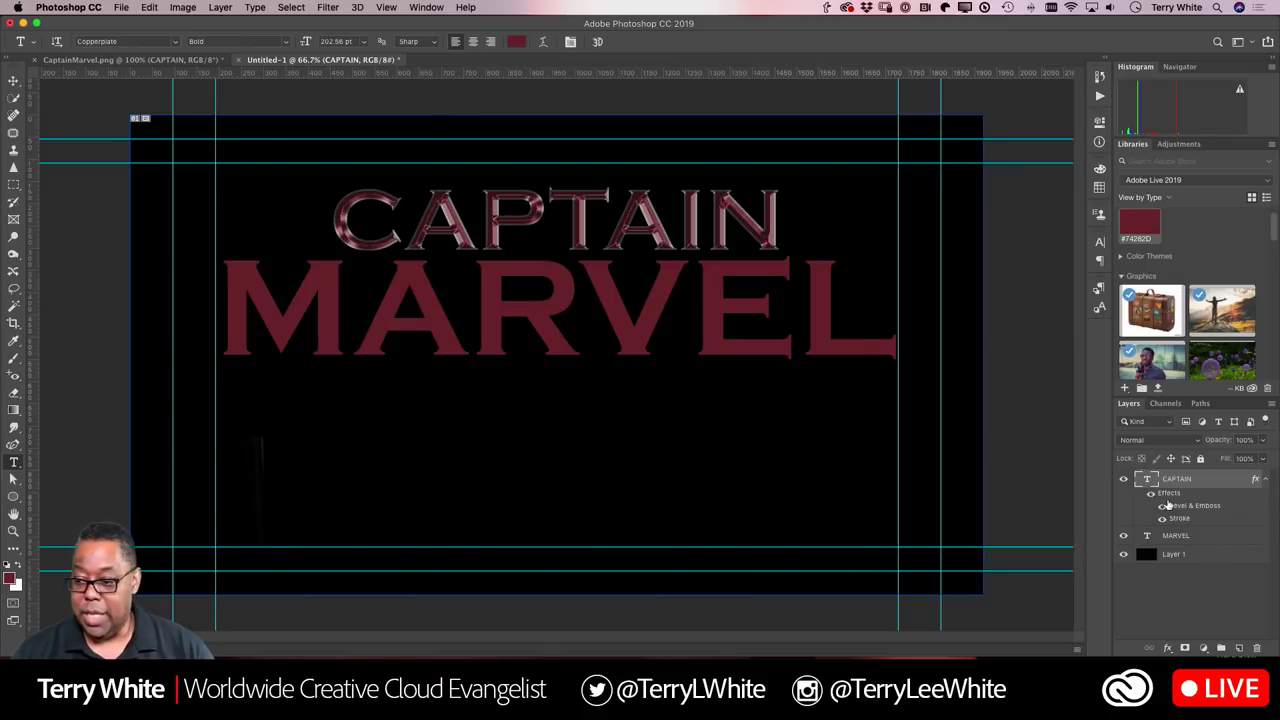
Step: Copy the CAPTAIN layer's effects onto the MARVEL layer and test-select letters in CAPTAIN, committing without text changes
{"action": "left_click_drag", "start_coordinate": [1168, 497], "coordinate": [1172, 547]}
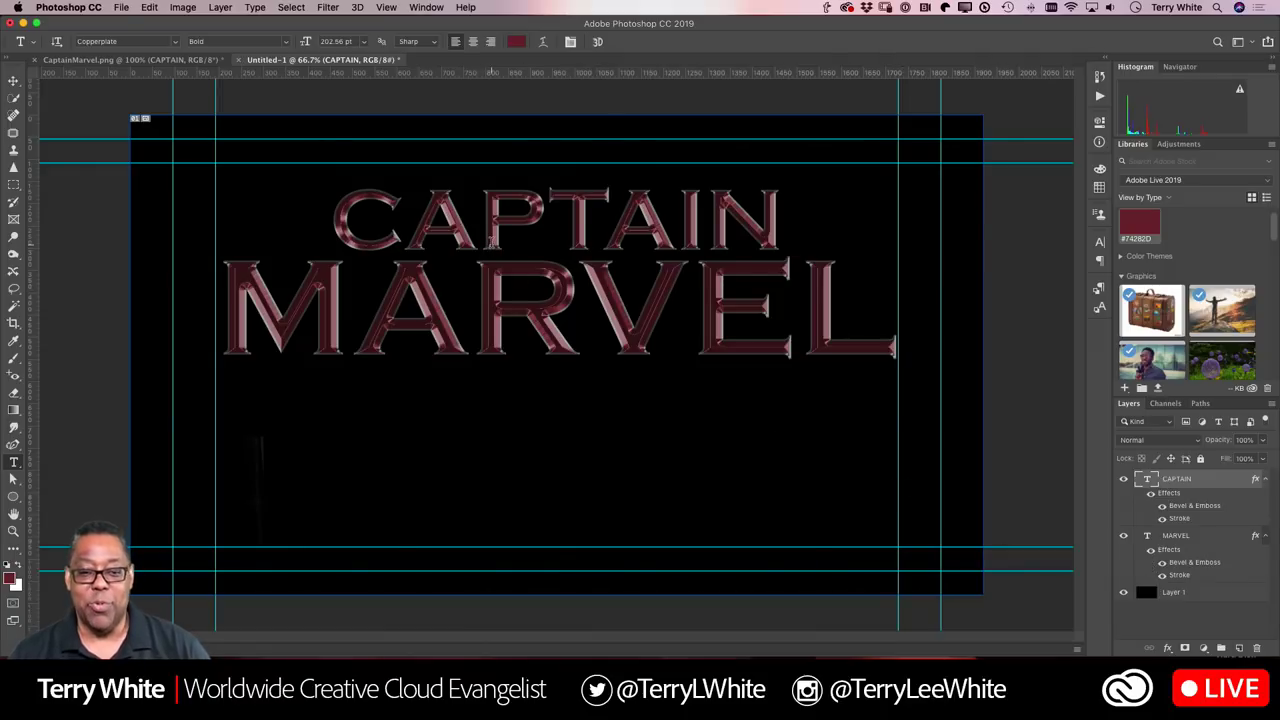
{"action": "left_click", "coordinate": [648, 243]}
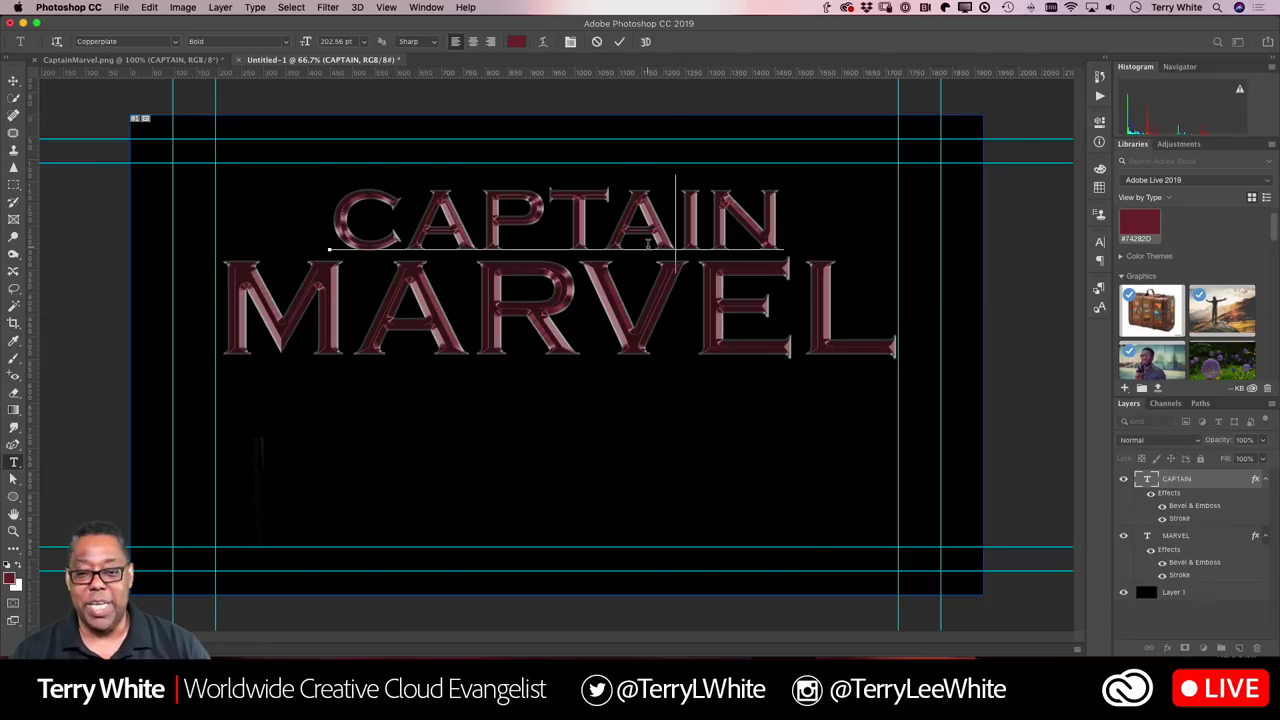
{"action": "left_click_drag", "start_coordinate": [655, 244], "coordinate": [427, 246]}
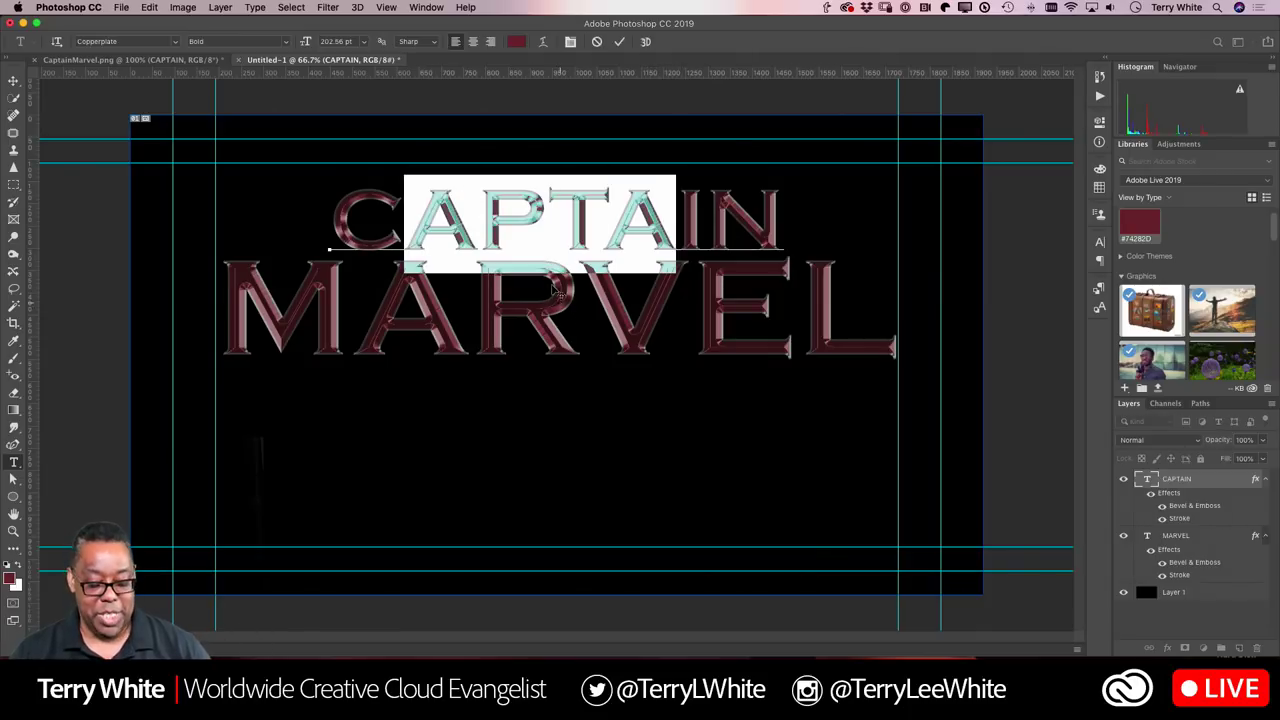
{"action": "left_click", "coordinate": [565, 246]}
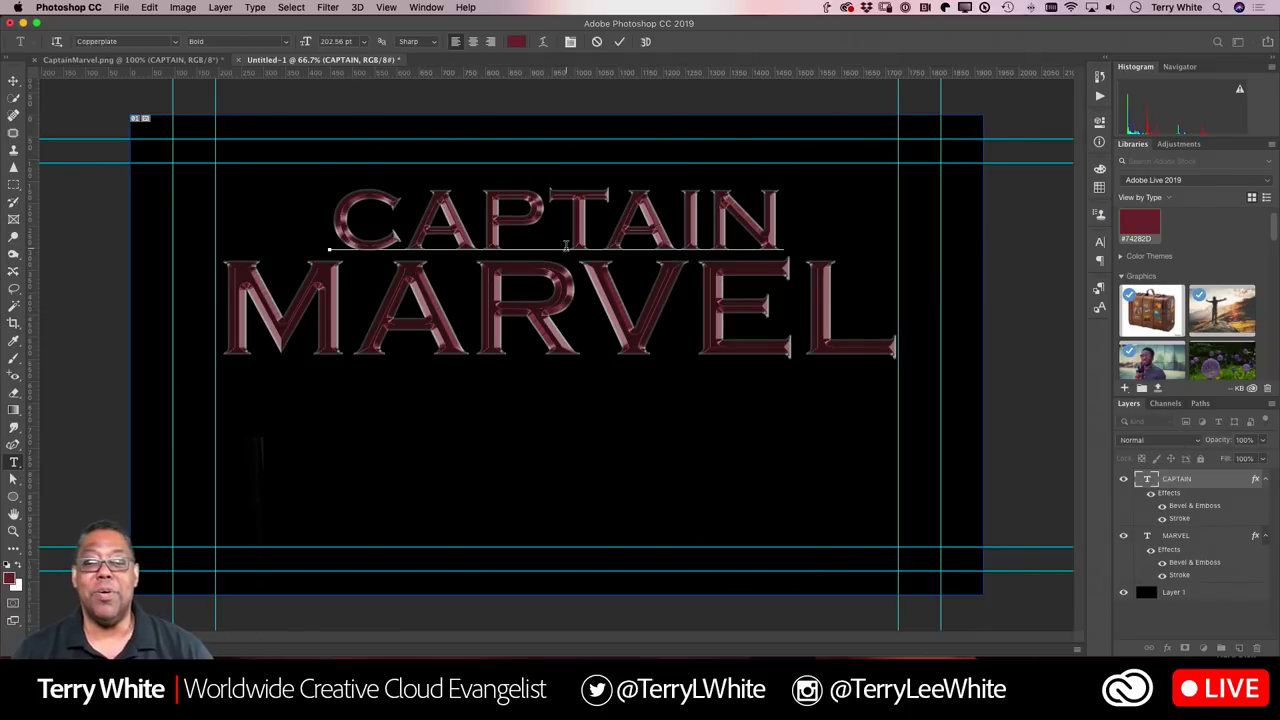
{"action": "left_click", "coordinate": [619, 42]}
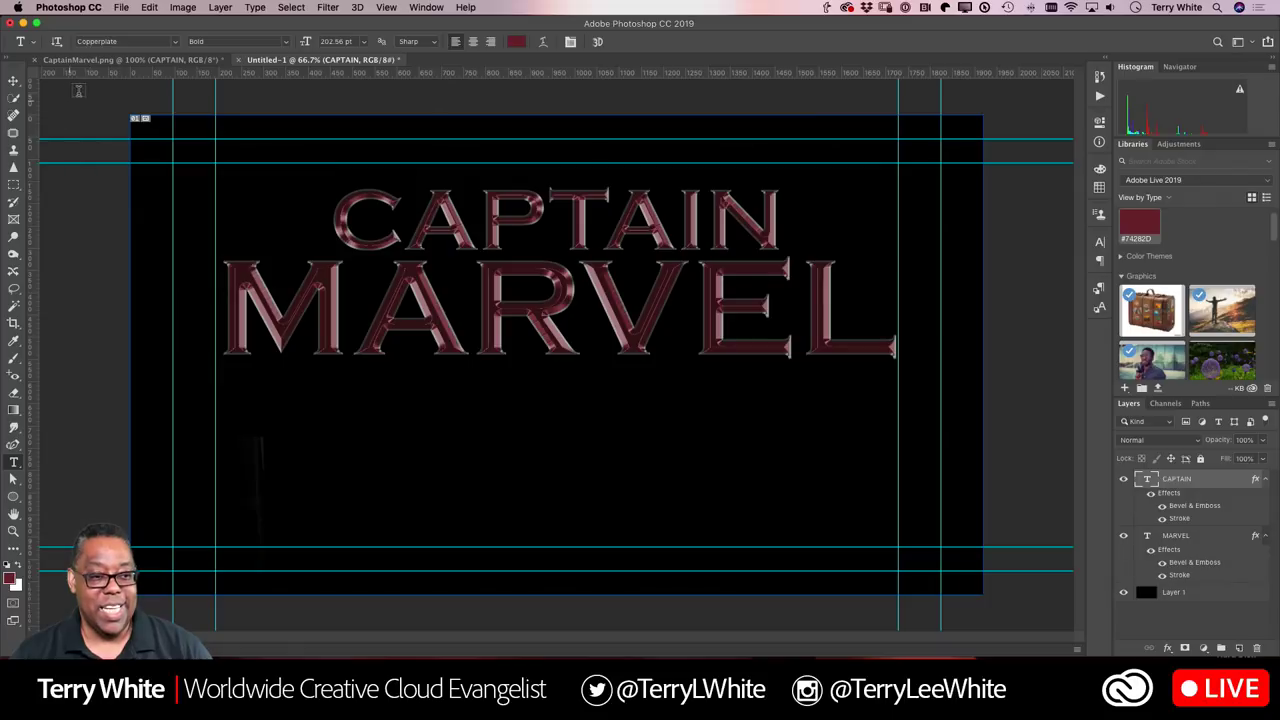
Step: Check the light effects in CaptainMarvel.png and add a new layer named Burst at the top of Untitled-1
{"action": "left_click", "coordinate": [100, 60]}
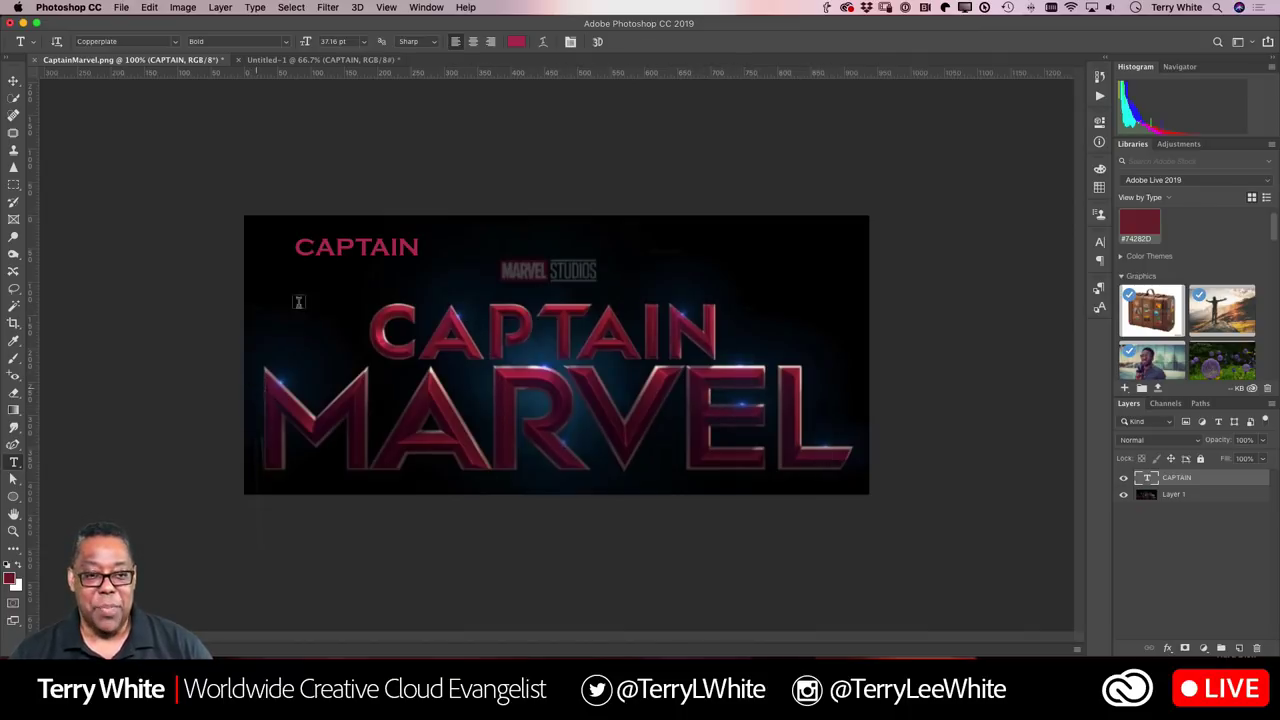
{"action": "left_click", "coordinate": [305, 61]}
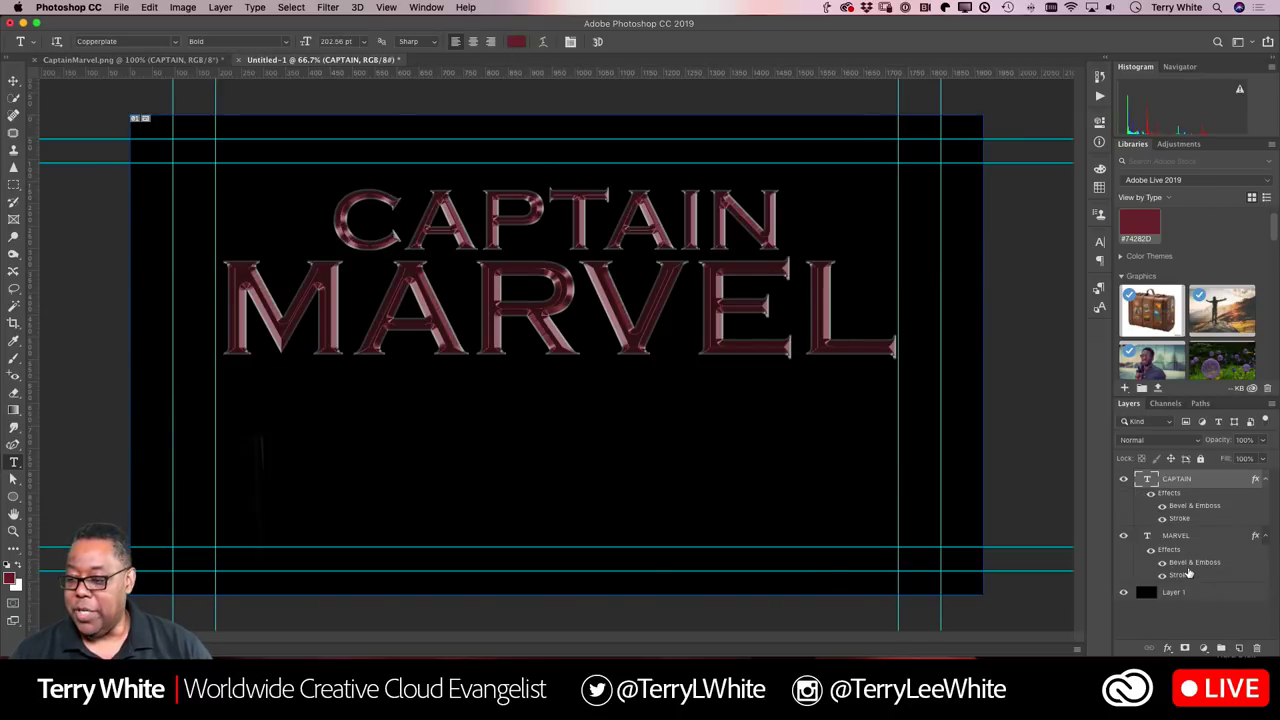
{"action": "left_click", "coordinate": [1239, 648]}
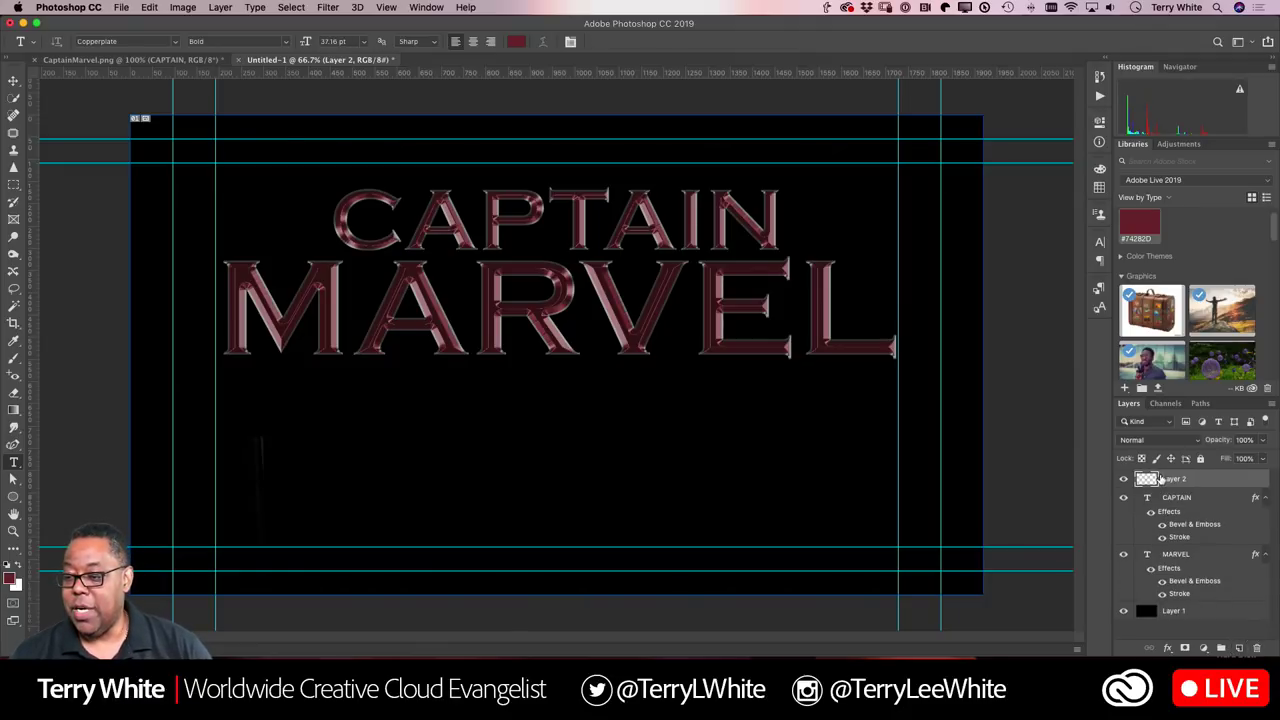
{"action": "double_click", "coordinate": [1166, 479]}
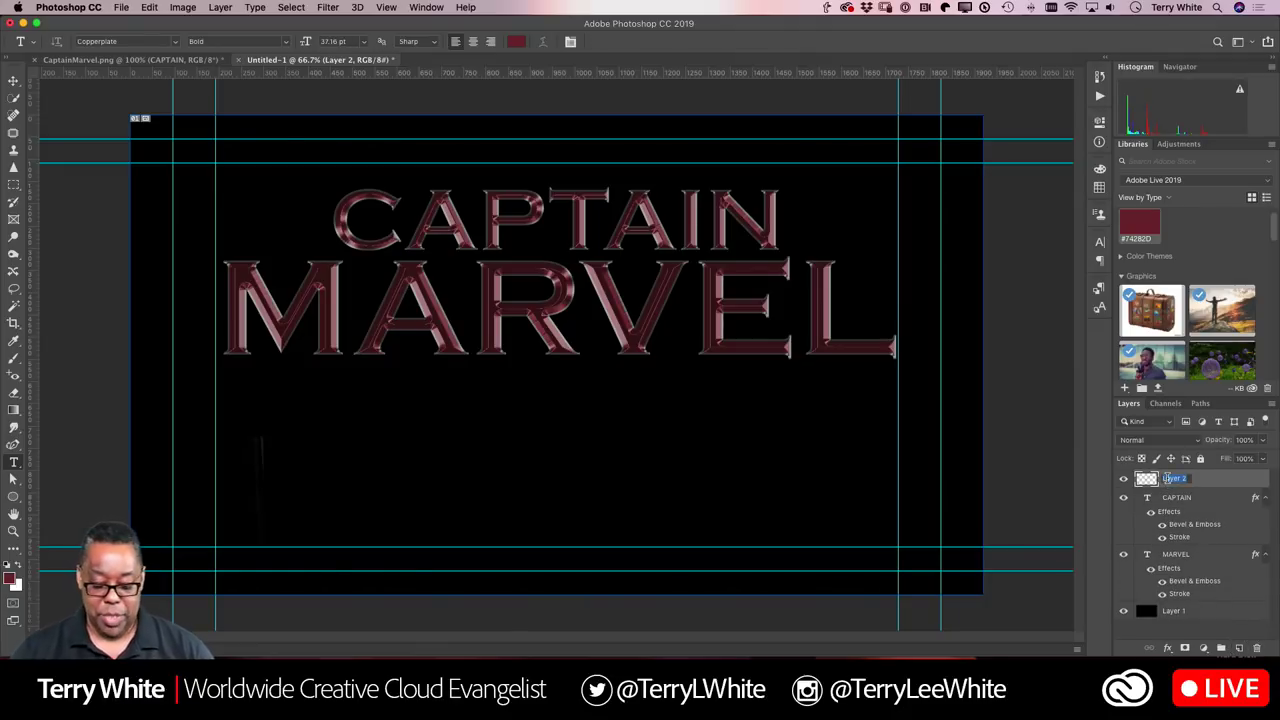
{"action": "type", "text": "Burn"}
{"action": "type", "text": "t"}
{"action": "key", "text": "Return"}
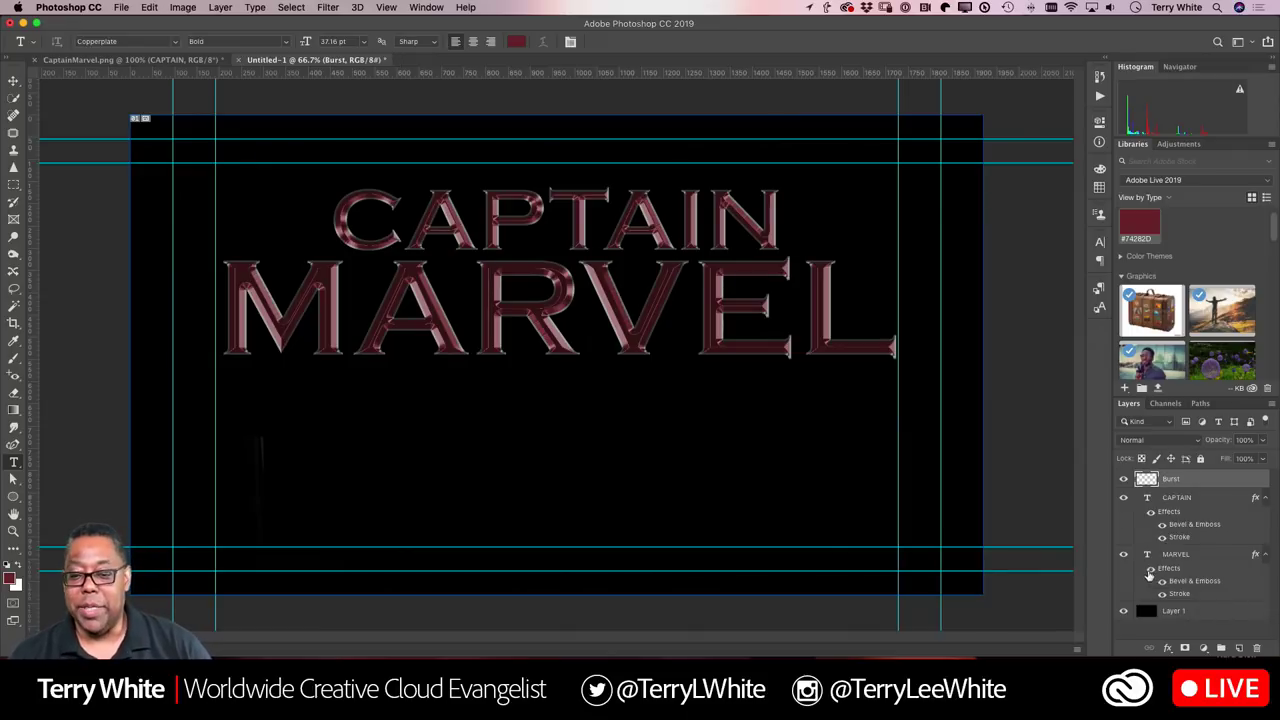
Step: Hide every layer except Burst and draw a circular selection about 240 px across in the left half of the canvas
{"action": "left_click_drag", "start_coordinate": [1124, 500], "coordinate": [1124, 618]}
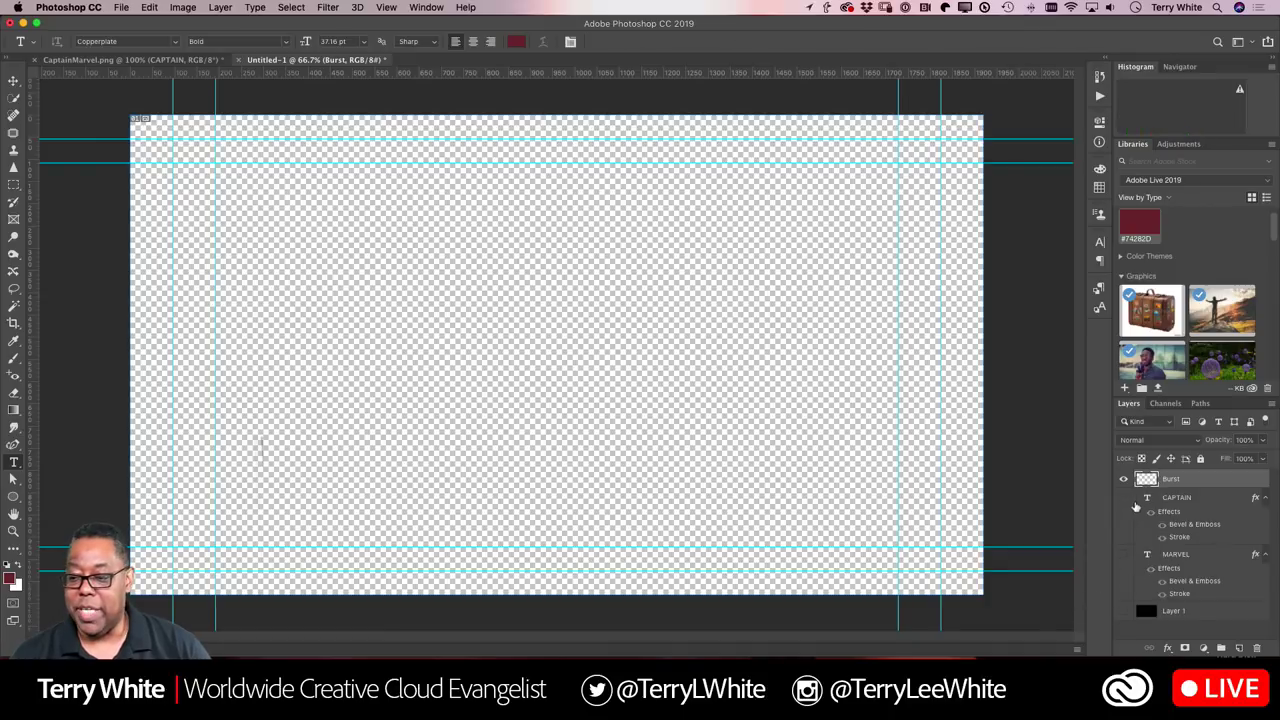
{"action": "left_click", "coordinate": [13, 185]}
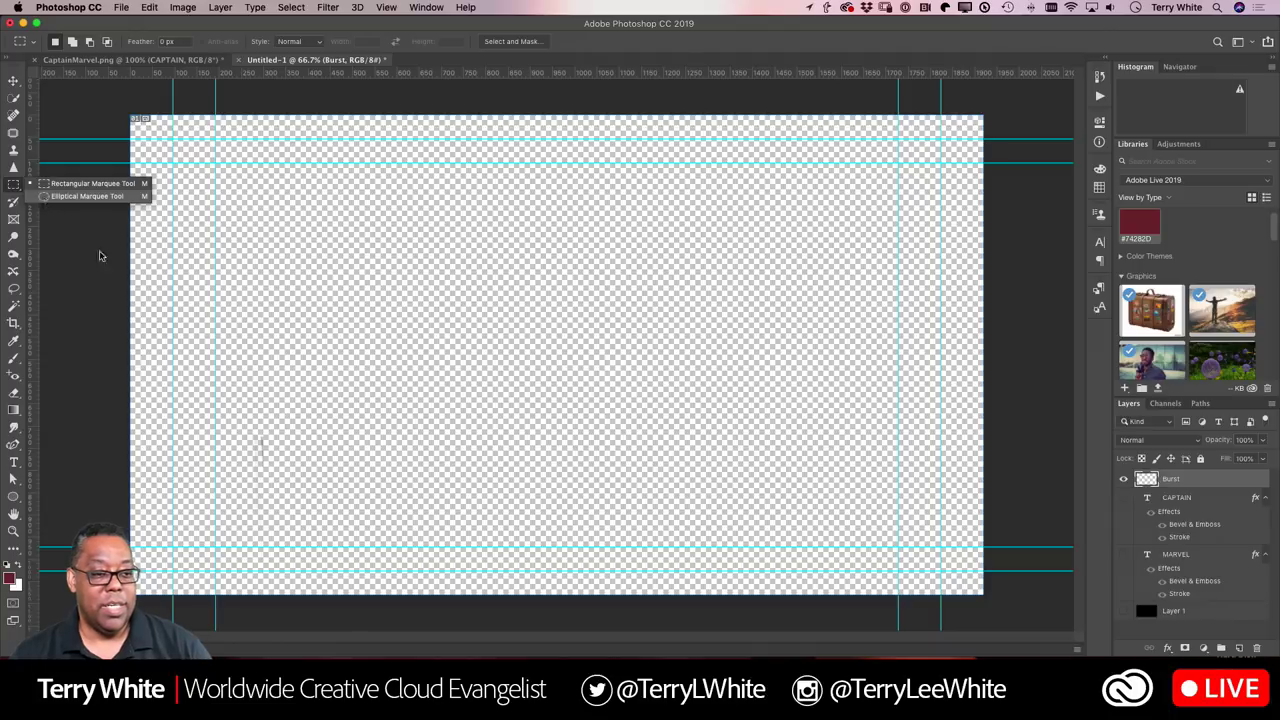
{"action": "left_click", "coordinate": [87, 196]}
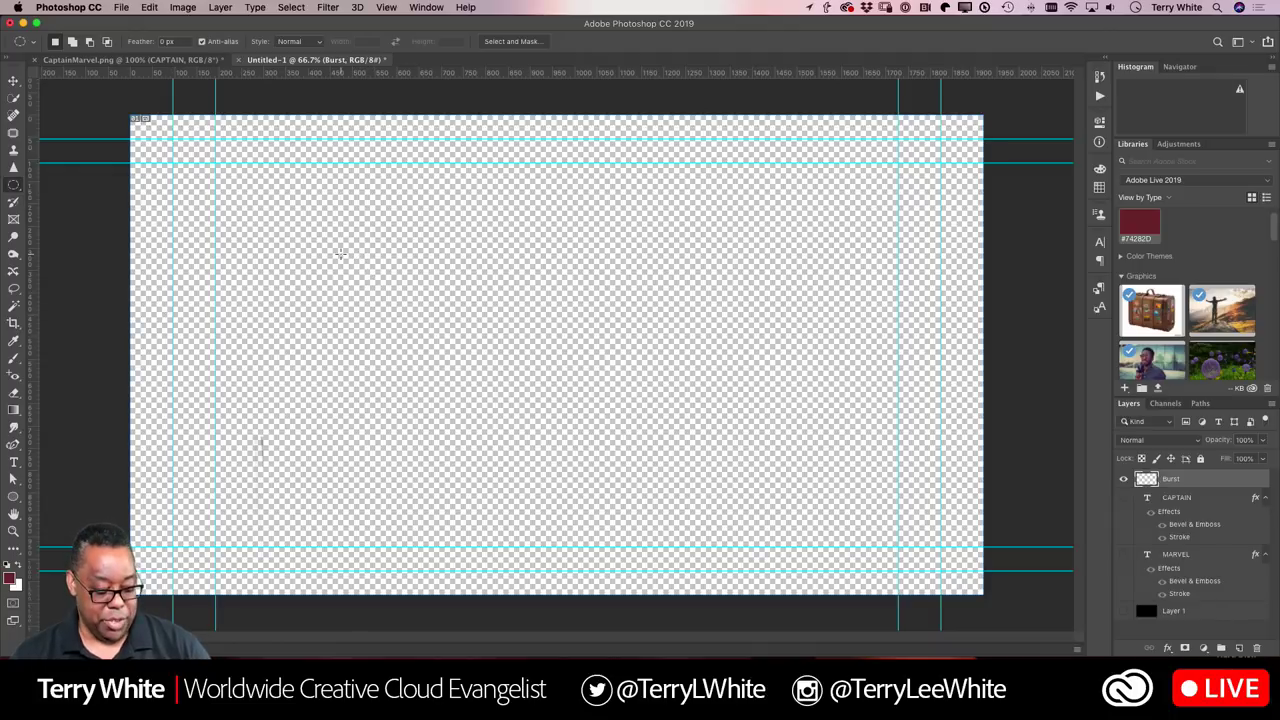
{"action": "left_click_drag", "start_coordinate": [340, 253], "coordinate": [437, 390]}
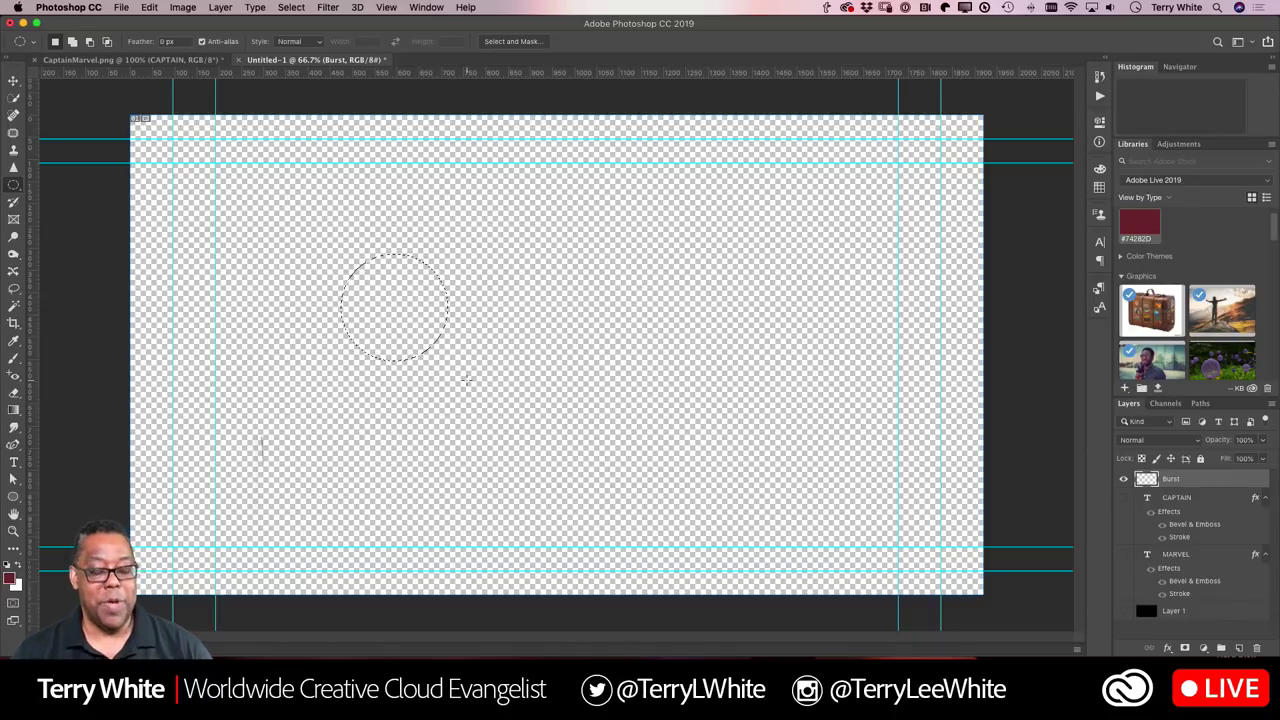
Step: Reset the foreground and background to the default colours, fill the circular selection with black and deselect it
{"action": "key", "text": "d"}
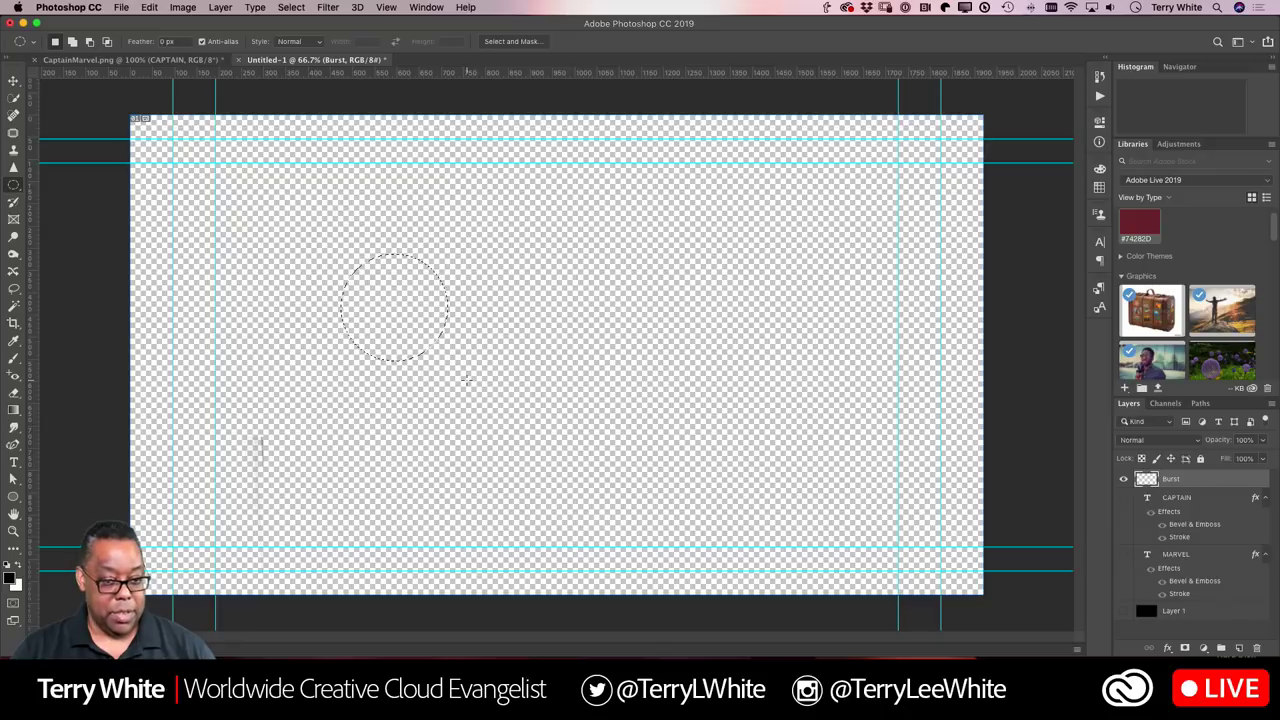
{"action": "key", "text": "alt+BackSpace"}
{"action": "key", "text": "super+d"}
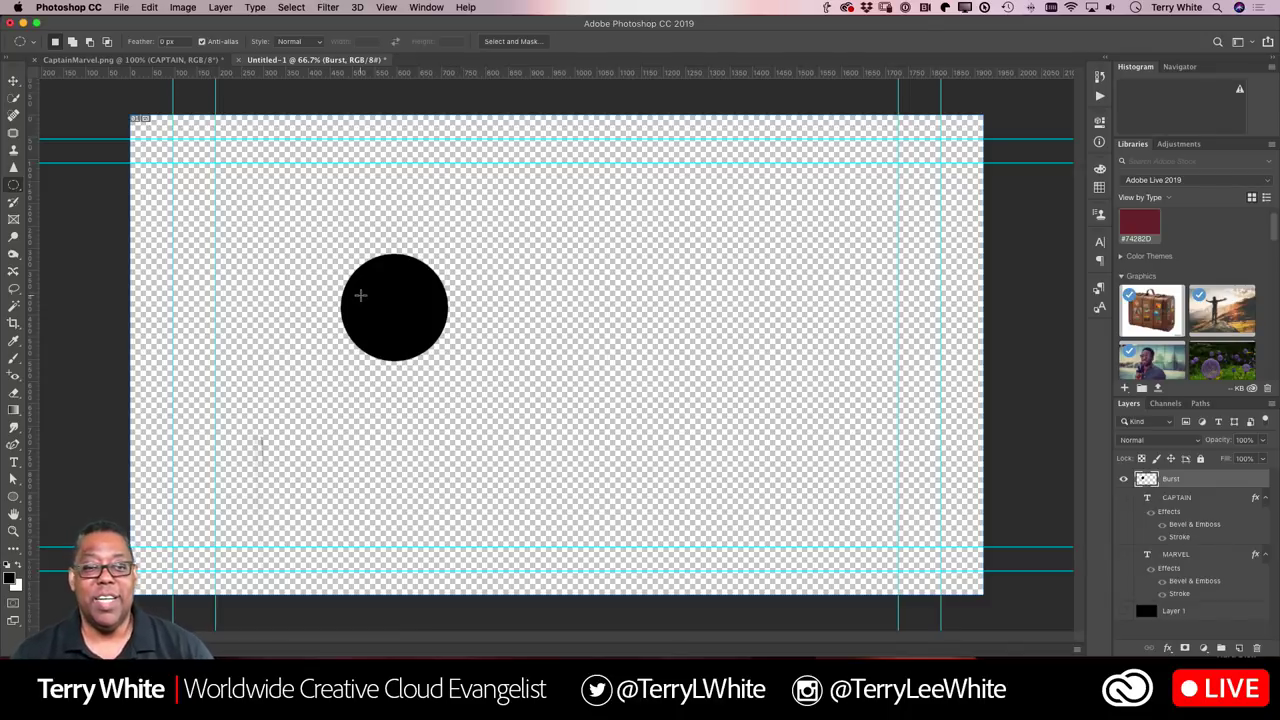
Step: Start a Lens Flare on the Burst layer centred on the black circle and preview the 50-300mm Zoom, 35mm Prime and Movie Prime lens types
{"action": "left_click", "coordinate": [330, 7]}
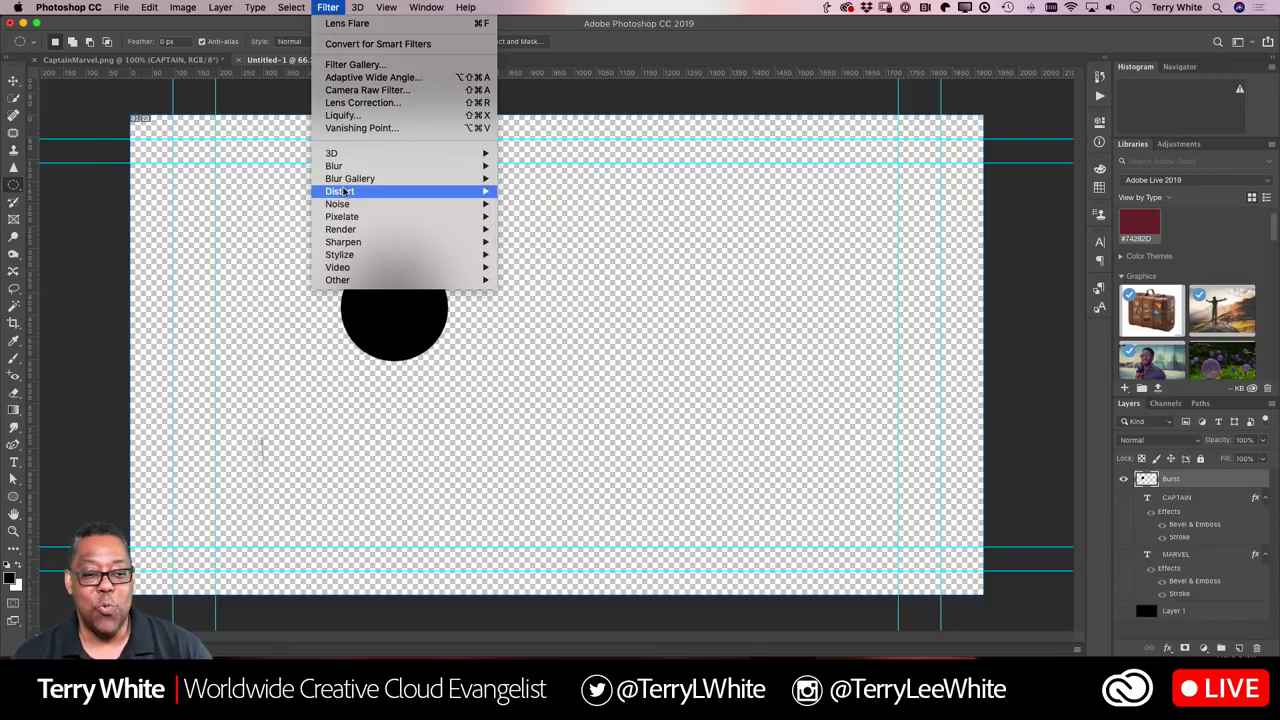
{"action": "mouse_move", "coordinate": [343, 229]}
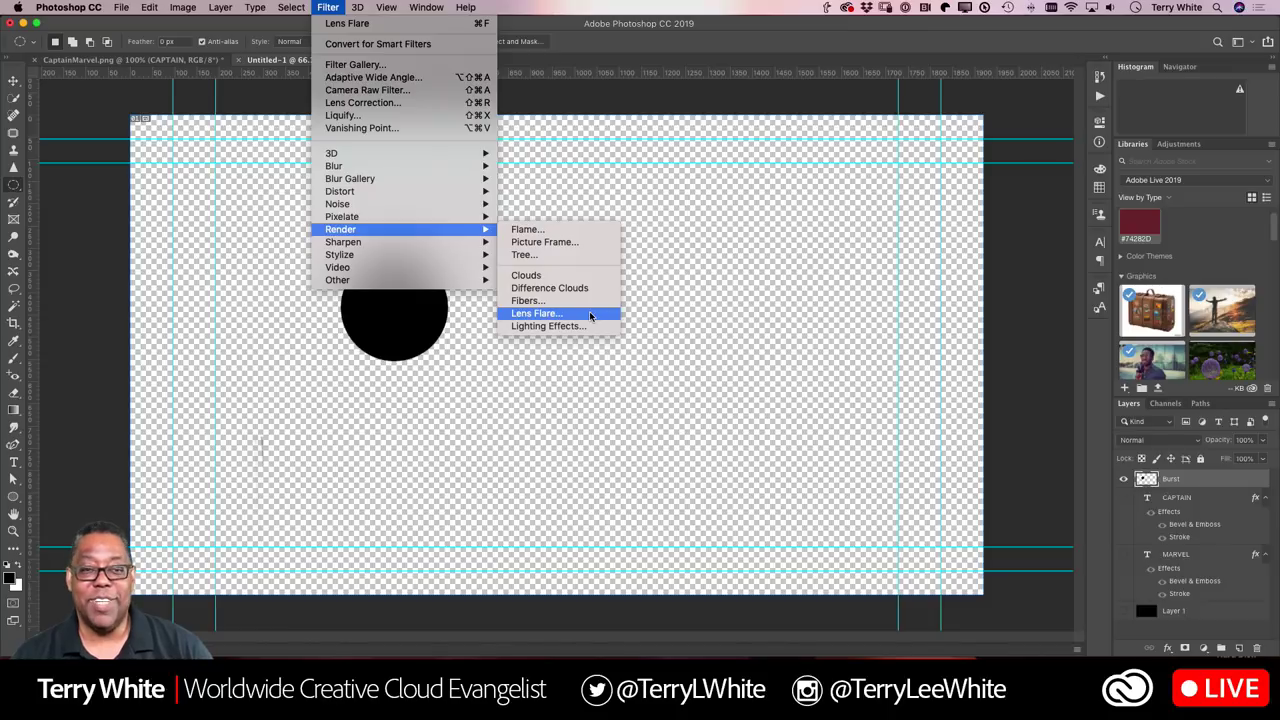
{"action": "left_click", "coordinate": [590, 314]}
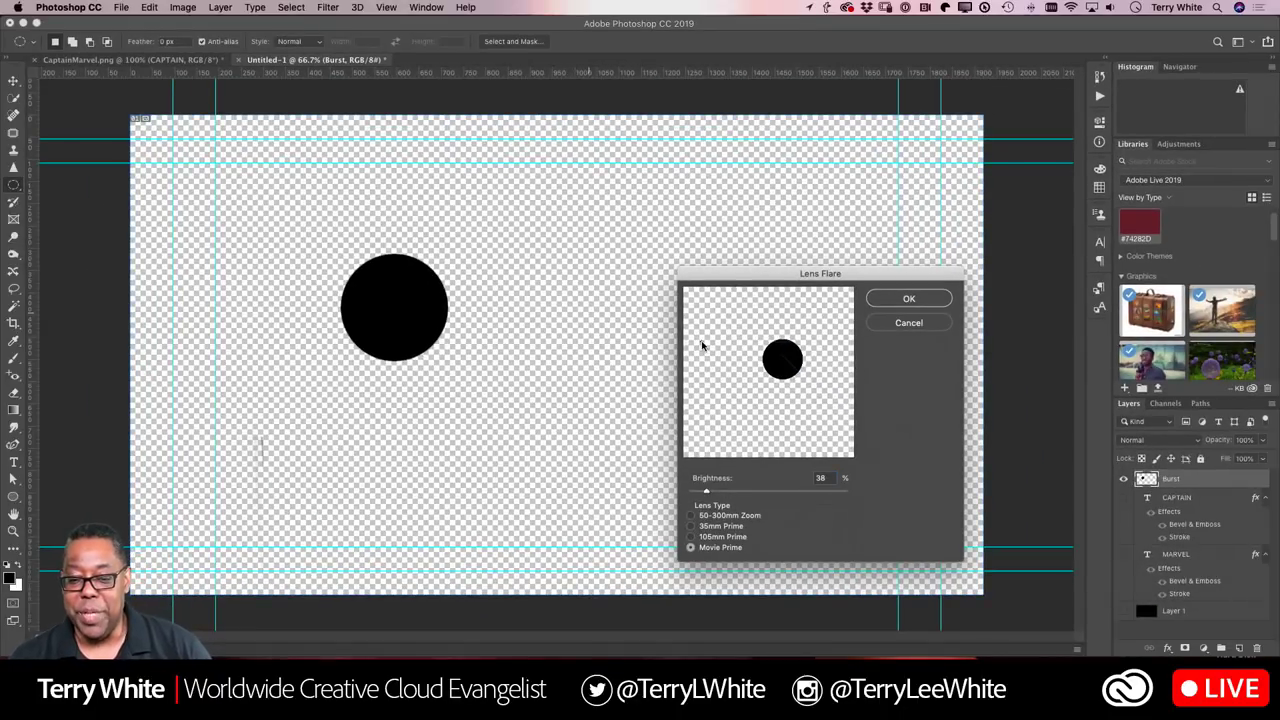
{"action": "left_click", "coordinate": [783, 361]}
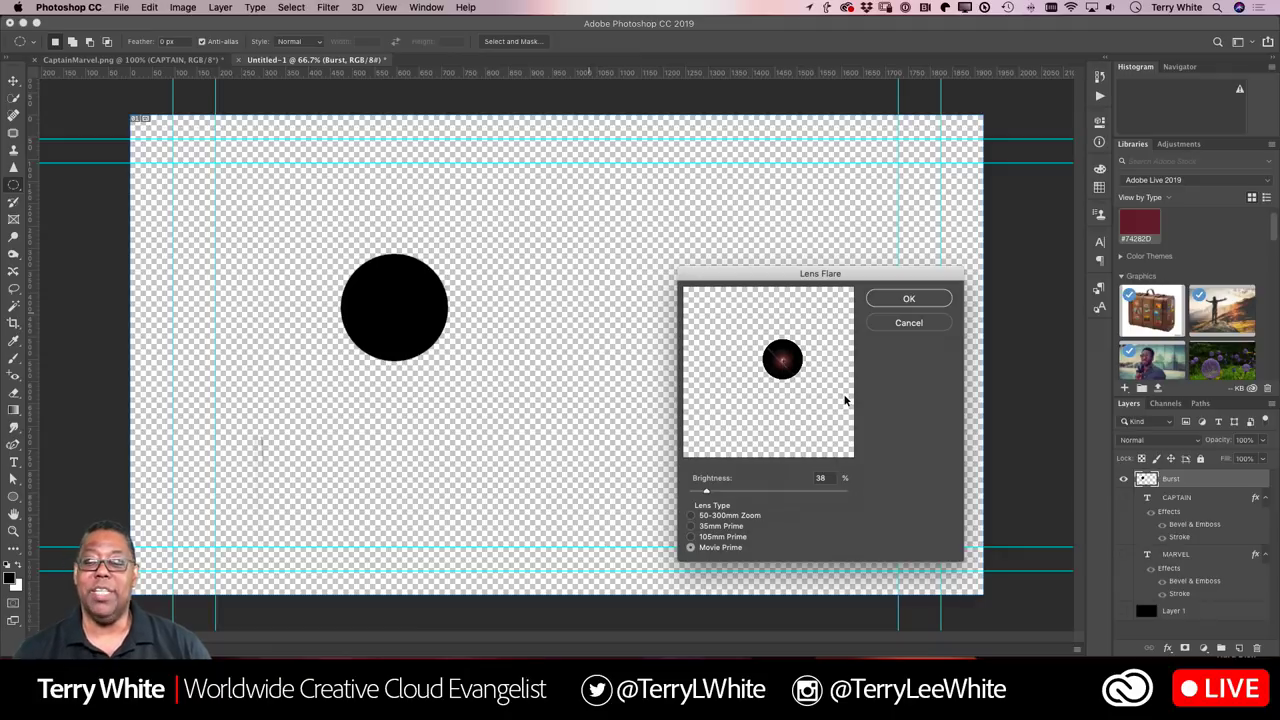
{"action": "left_click", "coordinate": [690, 515]}
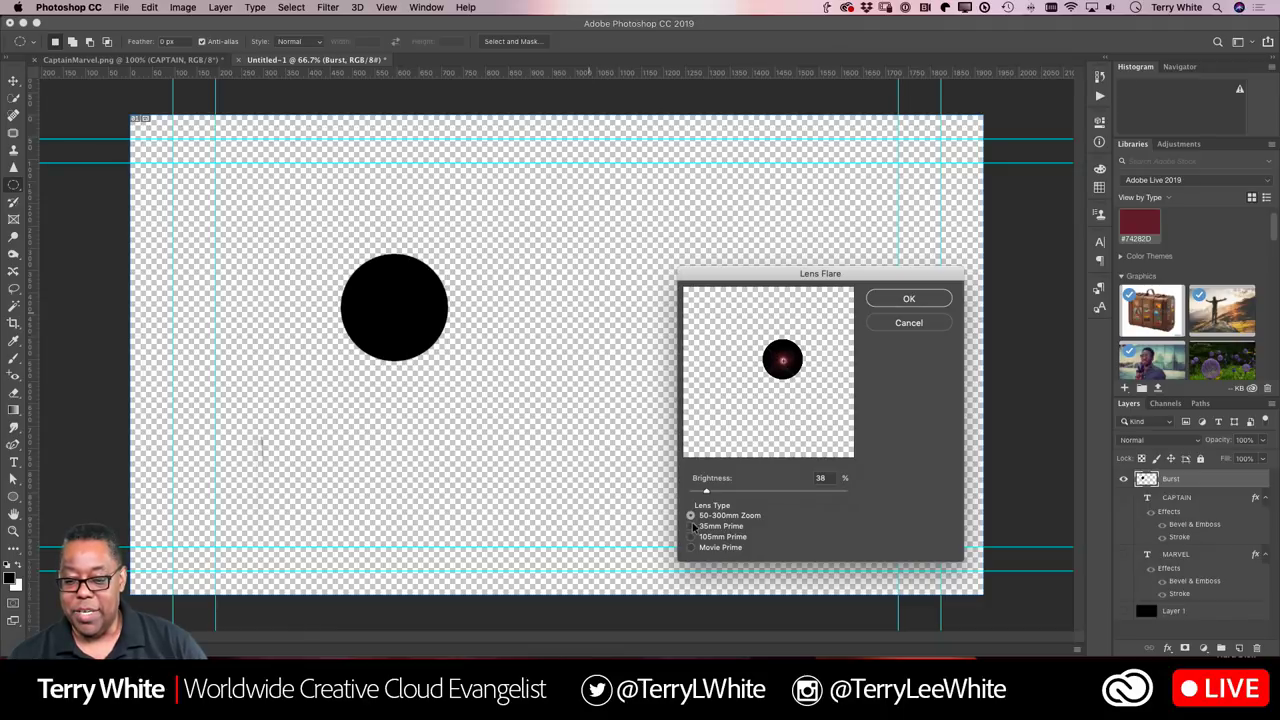
{"action": "left_click", "coordinate": [691, 527]}
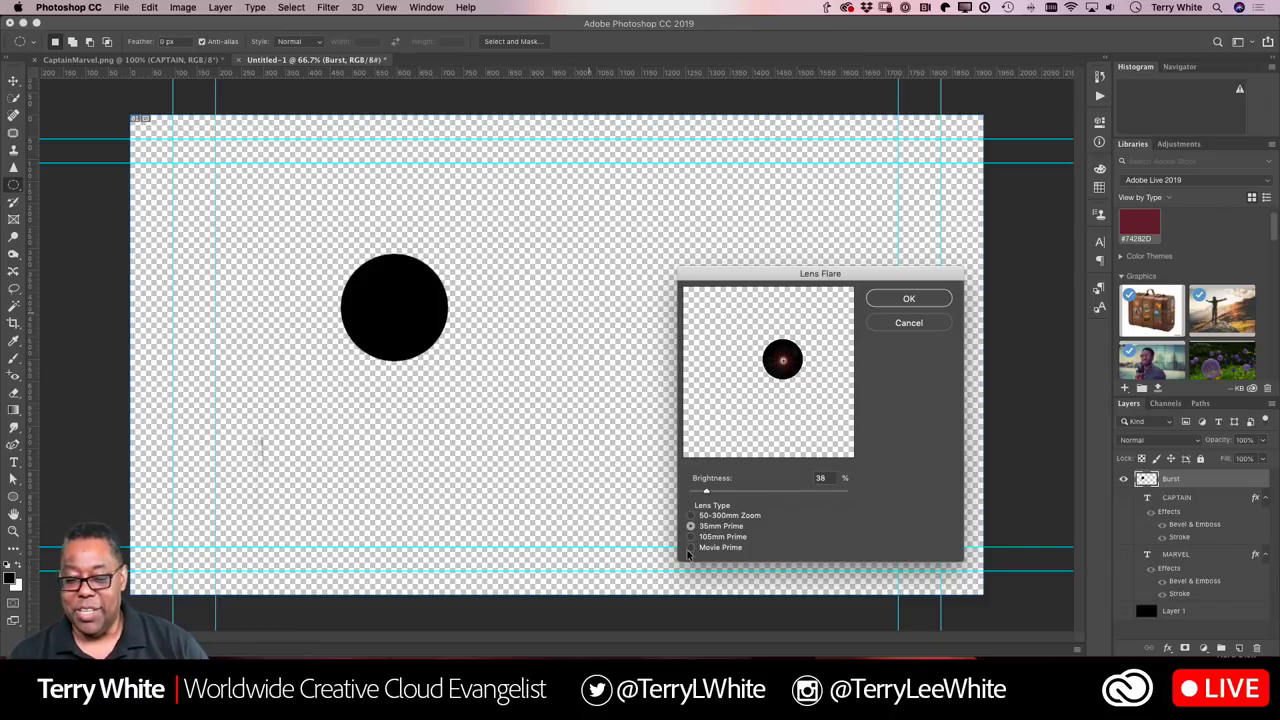
{"action": "left_click", "coordinate": [690, 549]}
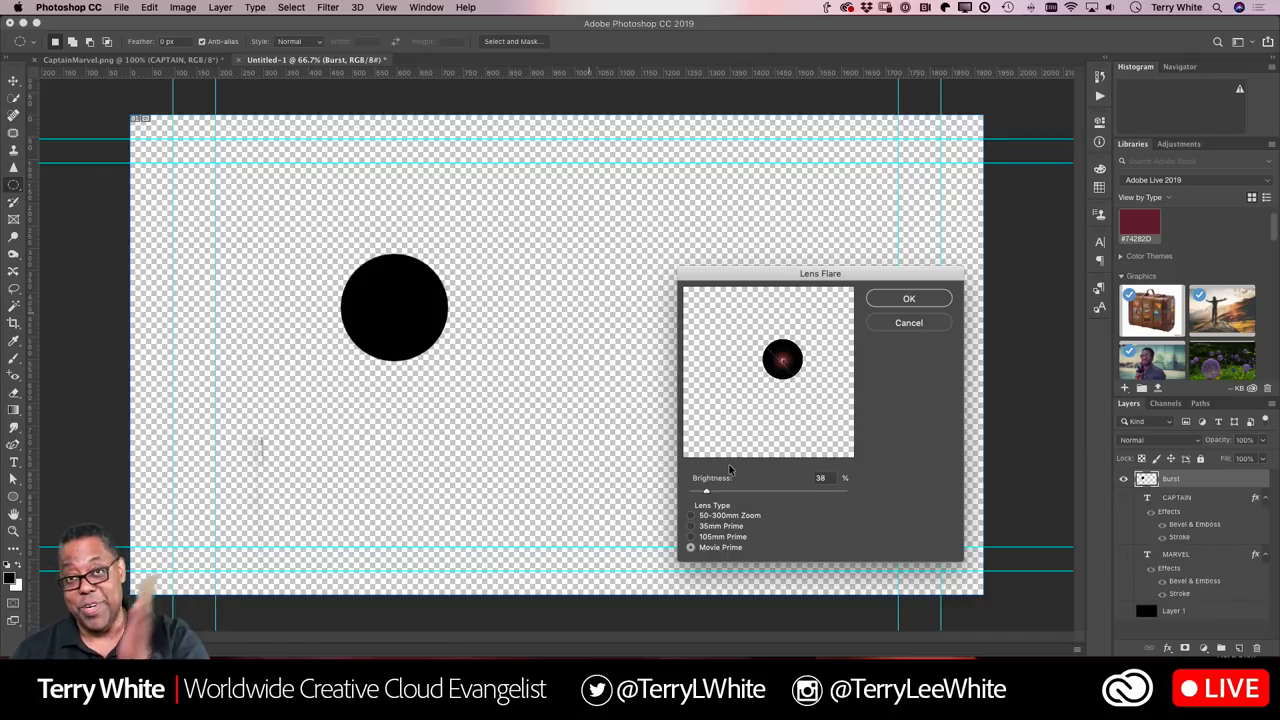
Step: Compare 105mm Prime with Movie Prime and apply the lens flare as Movie Prime at 39% brightness
{"action": "left_click", "coordinate": [691, 537]}
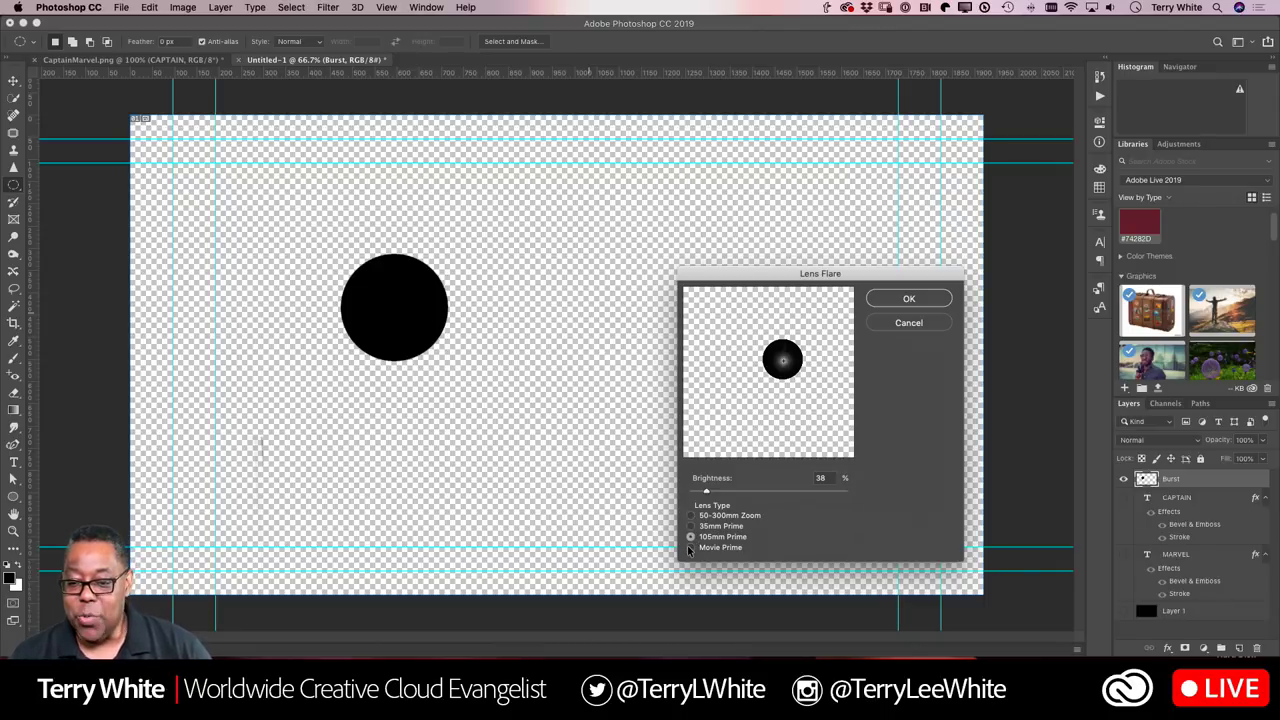
{"action": "left_click", "coordinate": [690, 548]}
{"action": "left_click", "coordinate": [690, 540]}
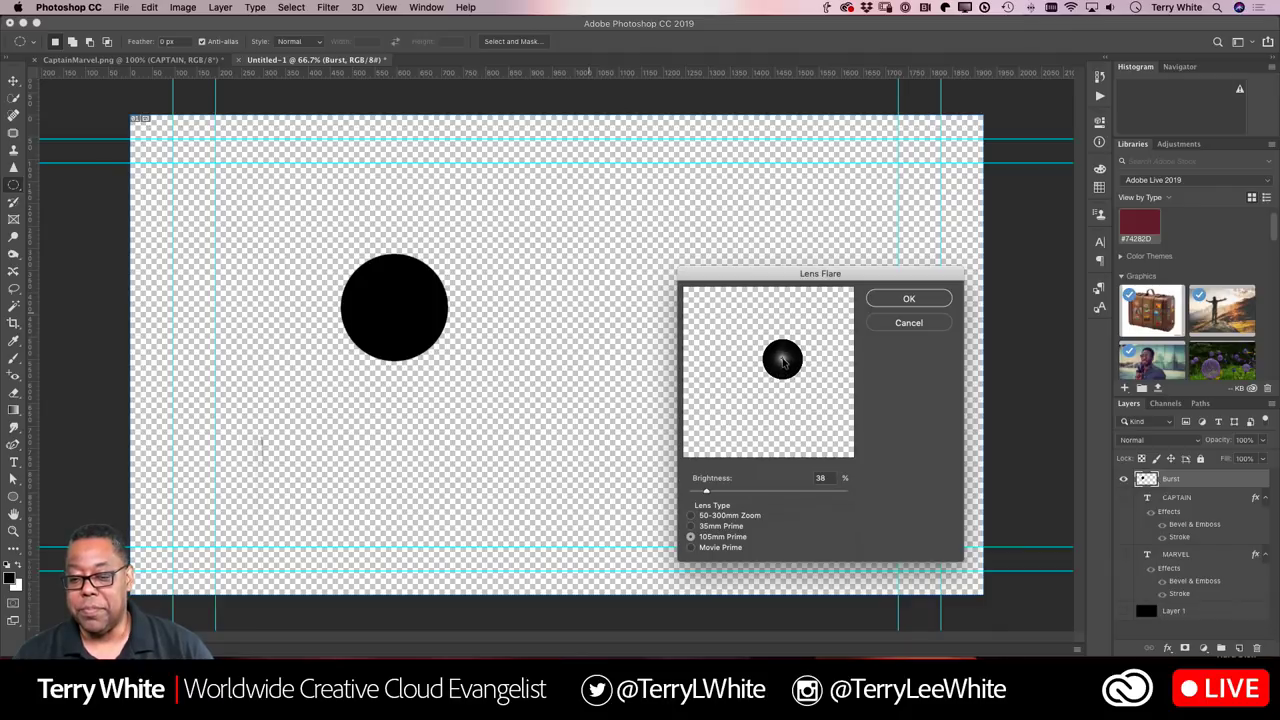
{"action": "left_click", "coordinate": [691, 547]}
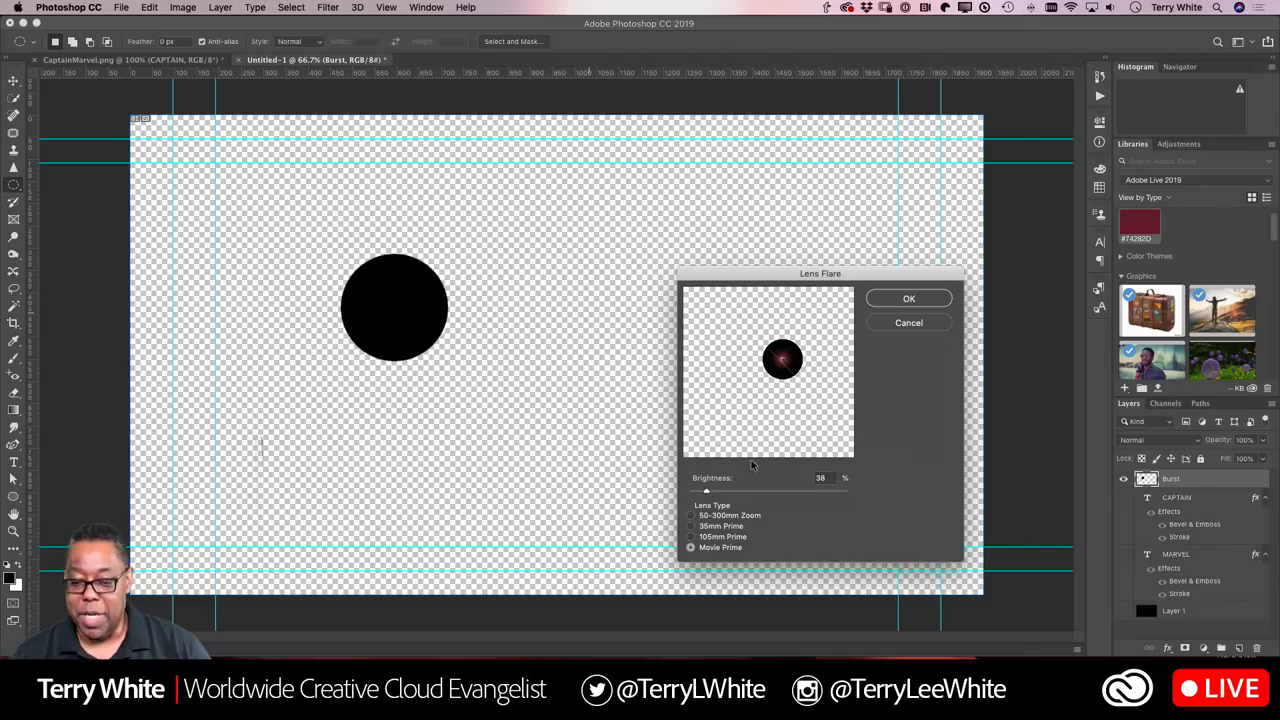
{"action": "mouse_move", "coordinate": [707, 492]}
{"action": "left_mouse_down"}
{"action": "mouse_move", "coordinate": [774, 490]}
{"action": "mouse_move", "coordinate": [707, 497]}
{"action": "left_mouse_up"}
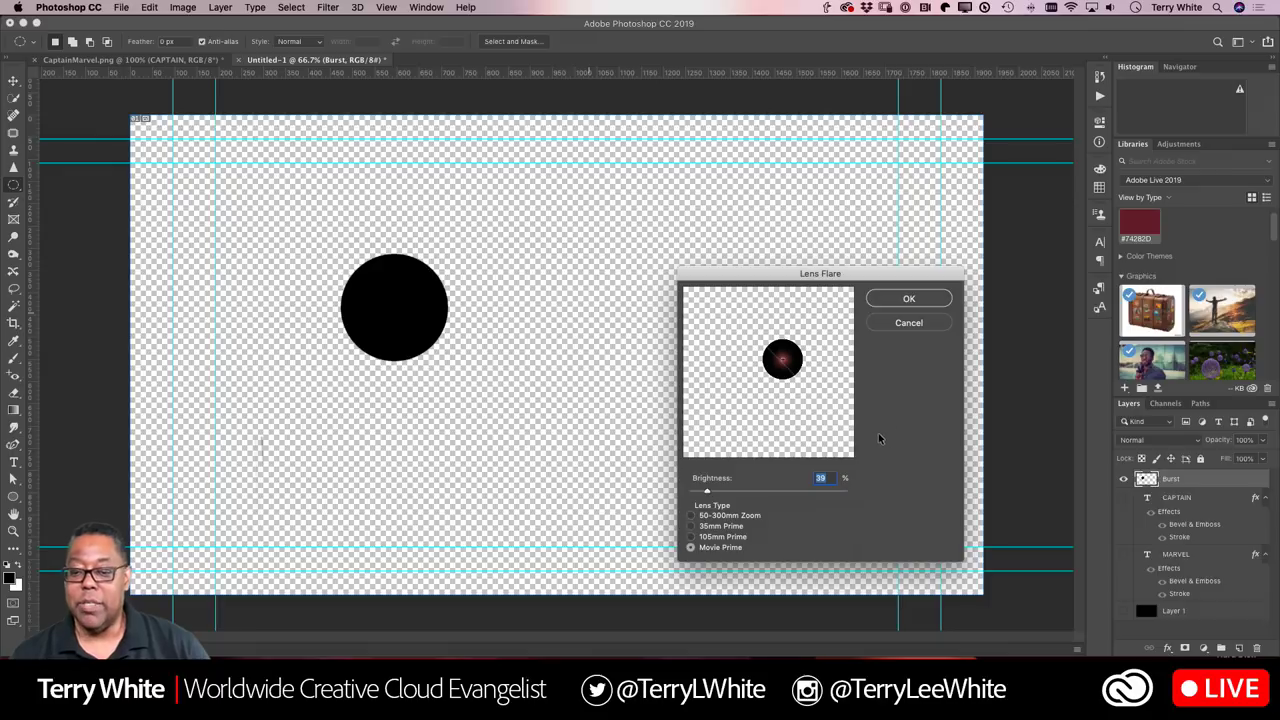
{"action": "left_click", "coordinate": [909, 299]}
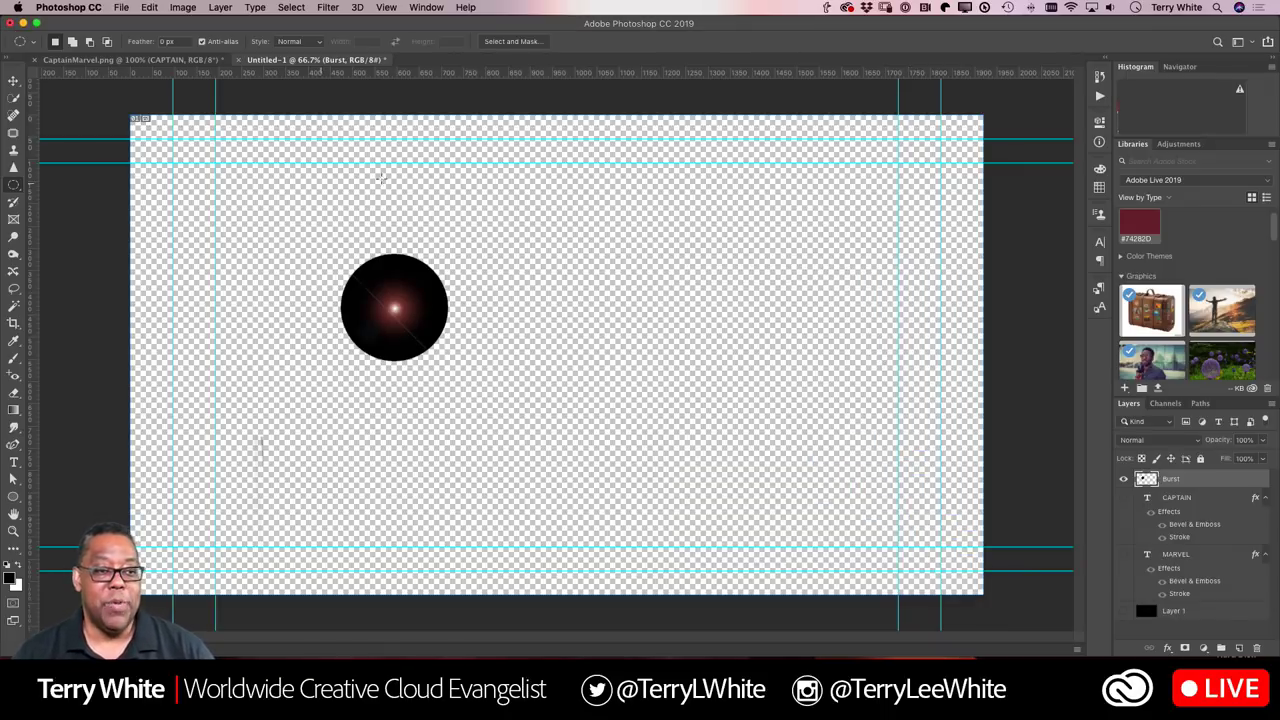
Step: Check the glow colour in CaptainMarvel.png and shift the hue of the flare circle in Untitled-1 to -119
{"action": "left_click", "coordinate": [143, 62]}
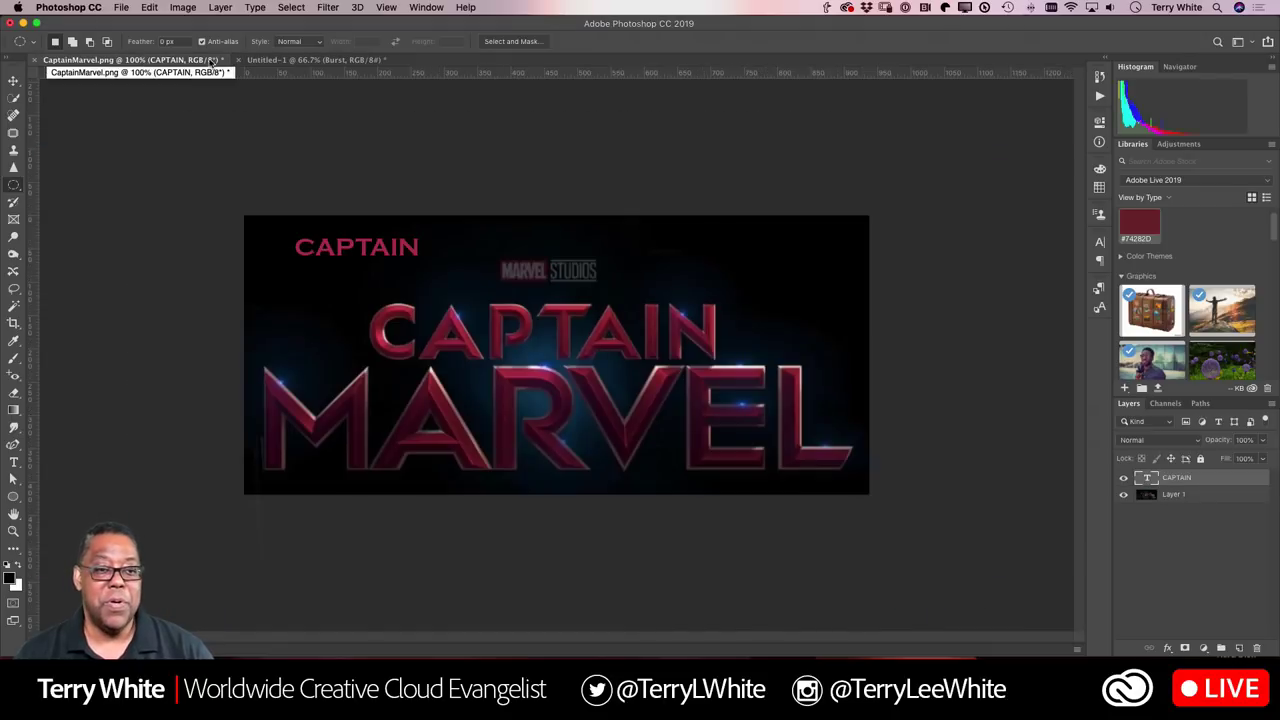
{"action": "left_click", "coordinate": [254, 61]}
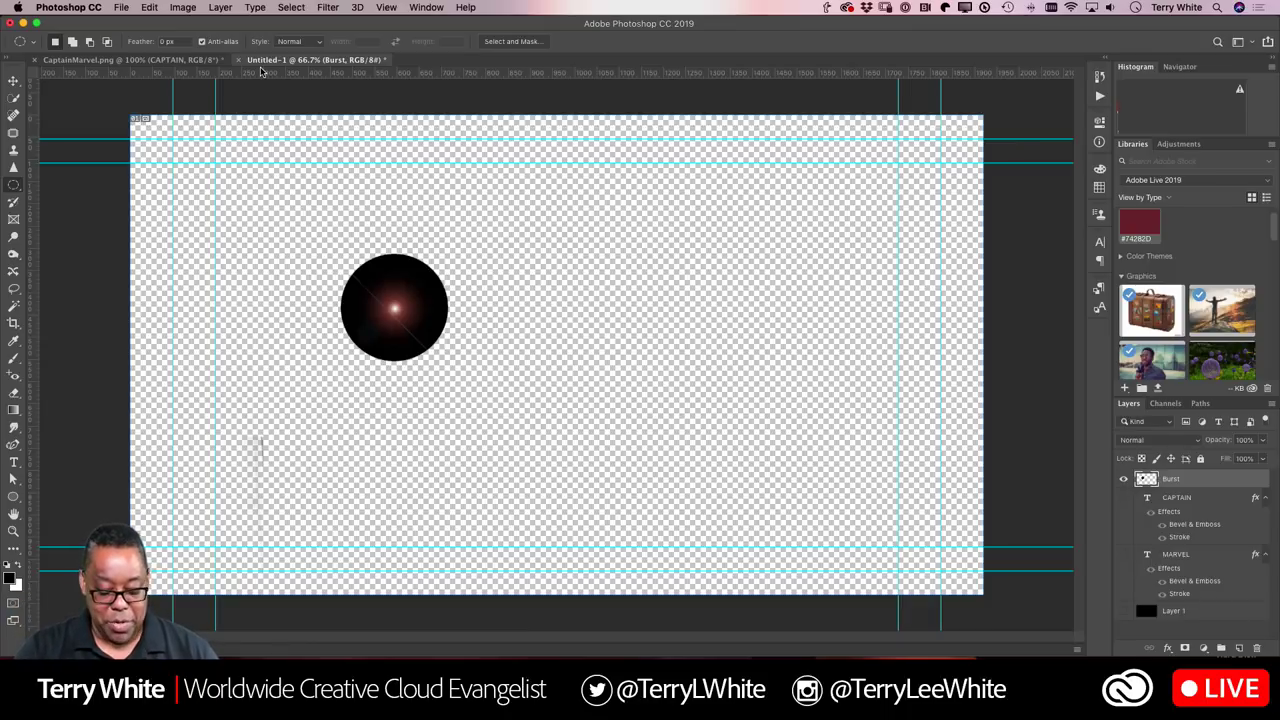
{"action": "key", "text": "super+u"}
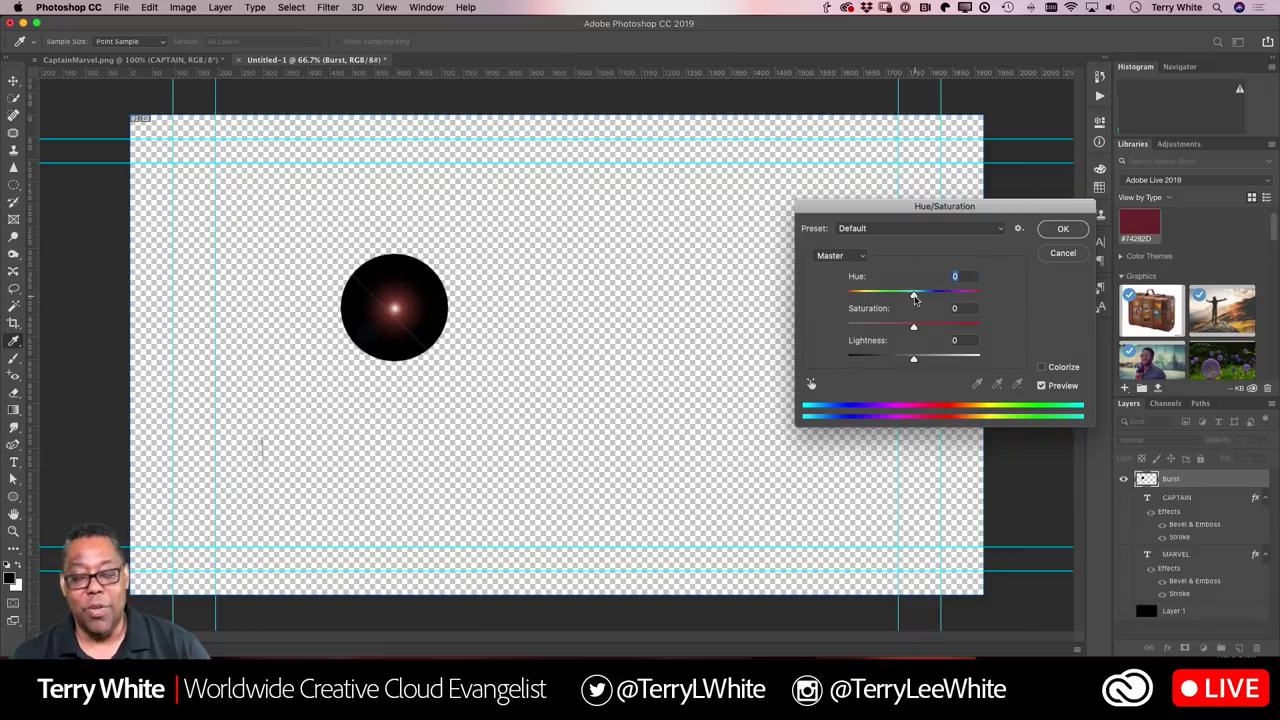
{"action": "left_click_drag", "start_coordinate": [913, 298], "coordinate": [865, 316]}
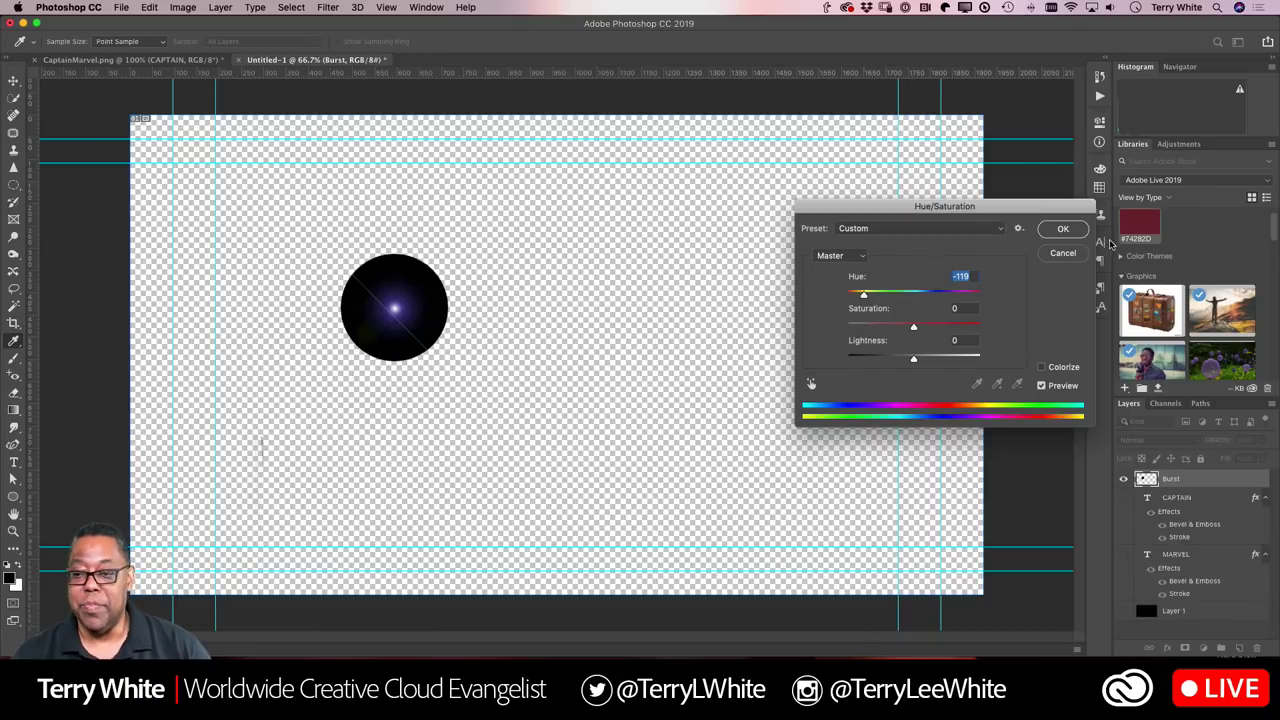
{"action": "left_click", "coordinate": [1061, 231]}
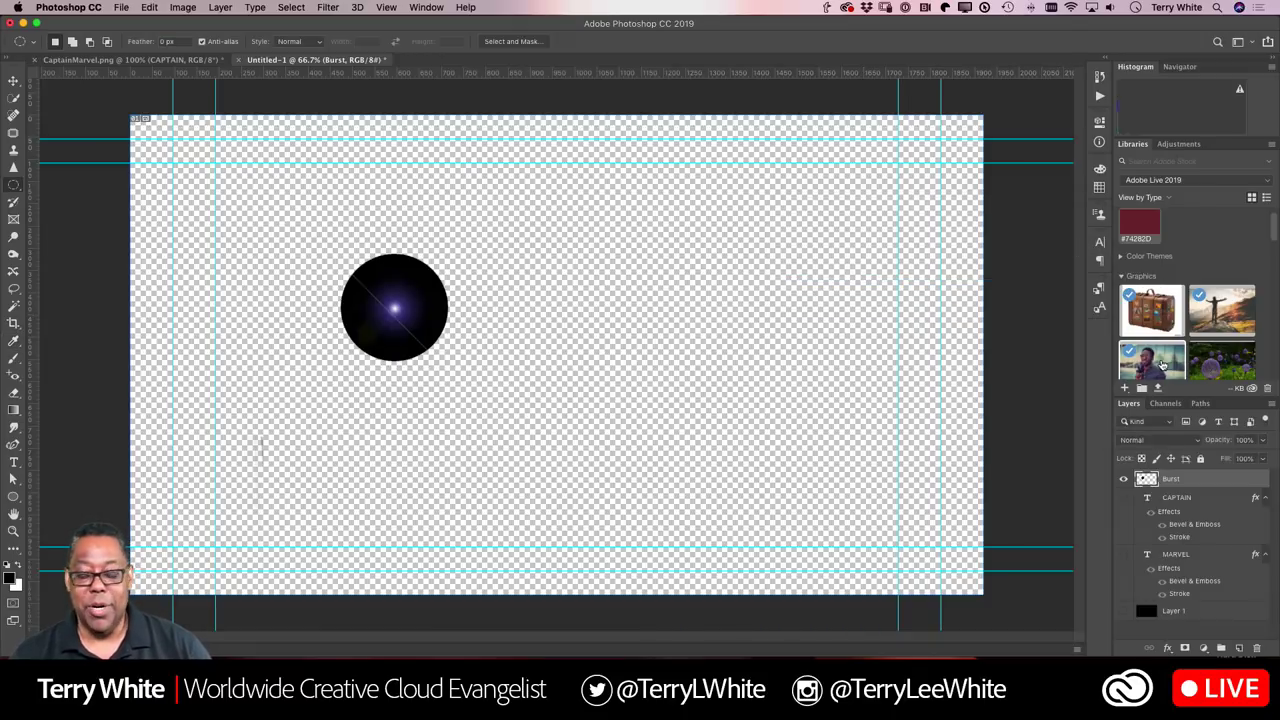
Step: Undo the hue shift and the lens flare on the Burst layer's circle
{"action": "key", "text": "super+z"}
{"action": "key", "text": "super+z"}
{"action": "key", "text": "super+z"}
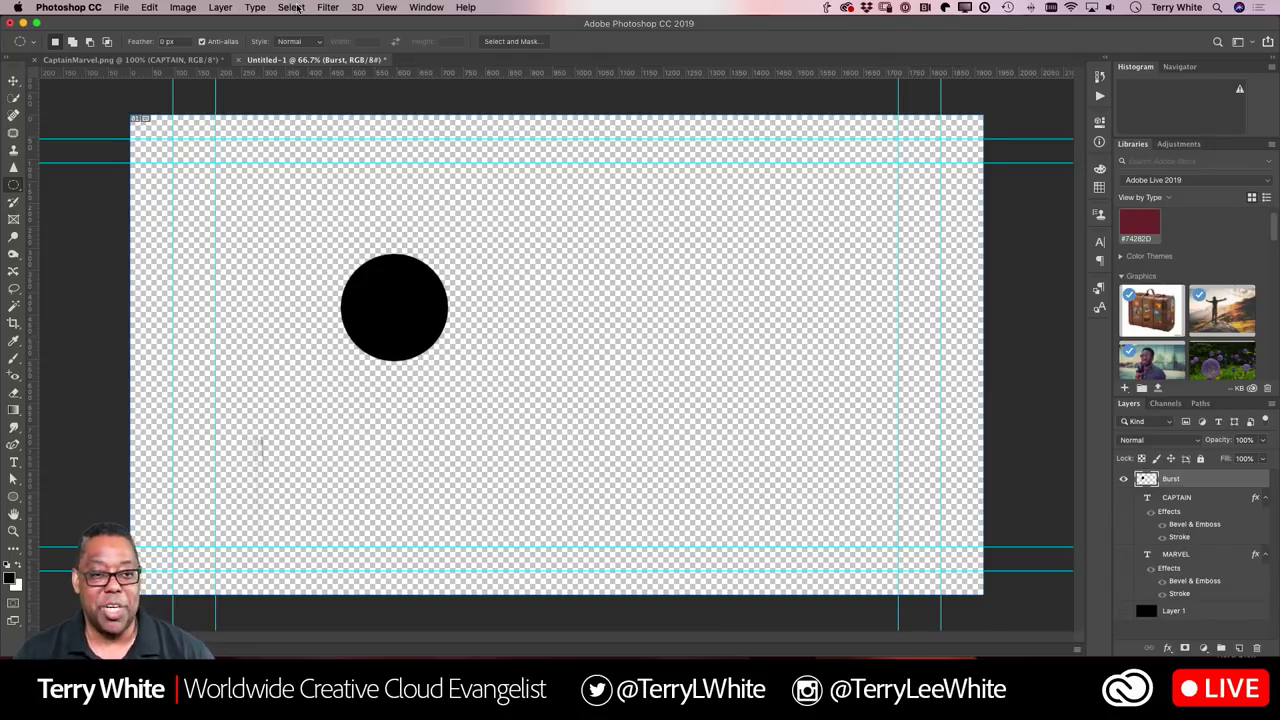
Step: Soften the black circle on the Burst layer with a Gaussian Blur of 21.9 pixels radius
{"action": "left_click", "coordinate": [327, 7]}
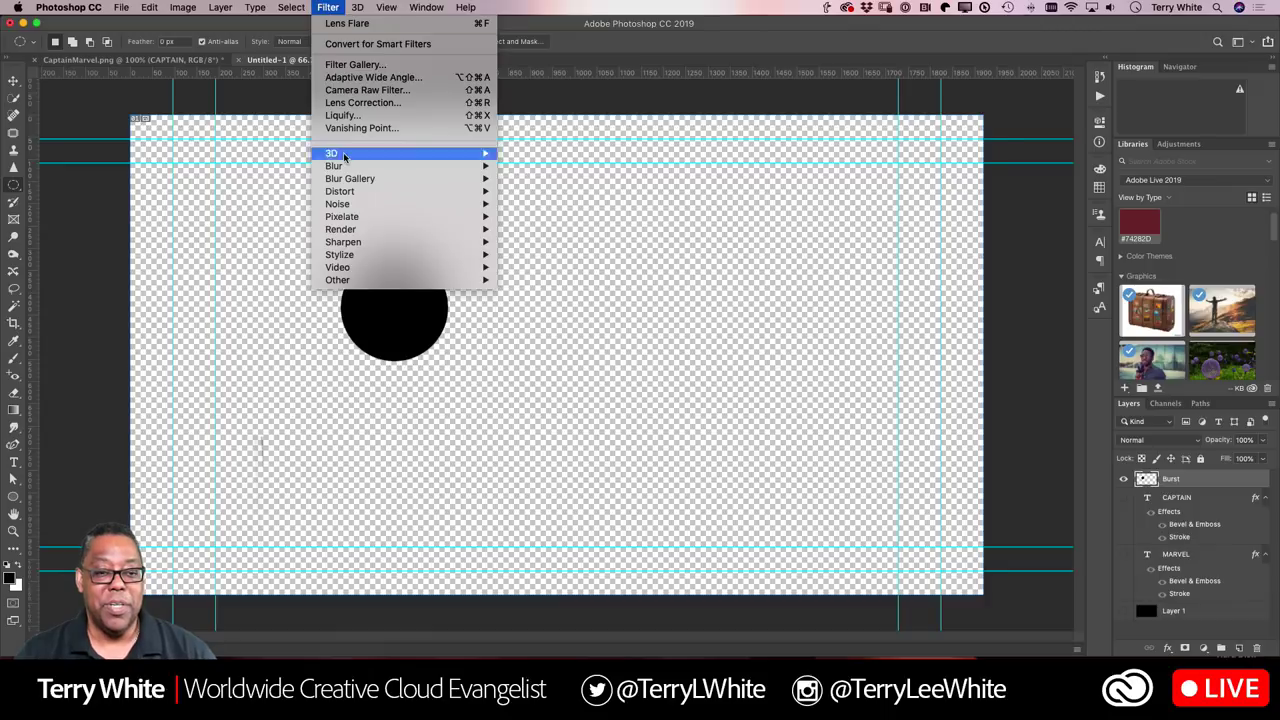
{"action": "mouse_move", "coordinate": [430, 166]}
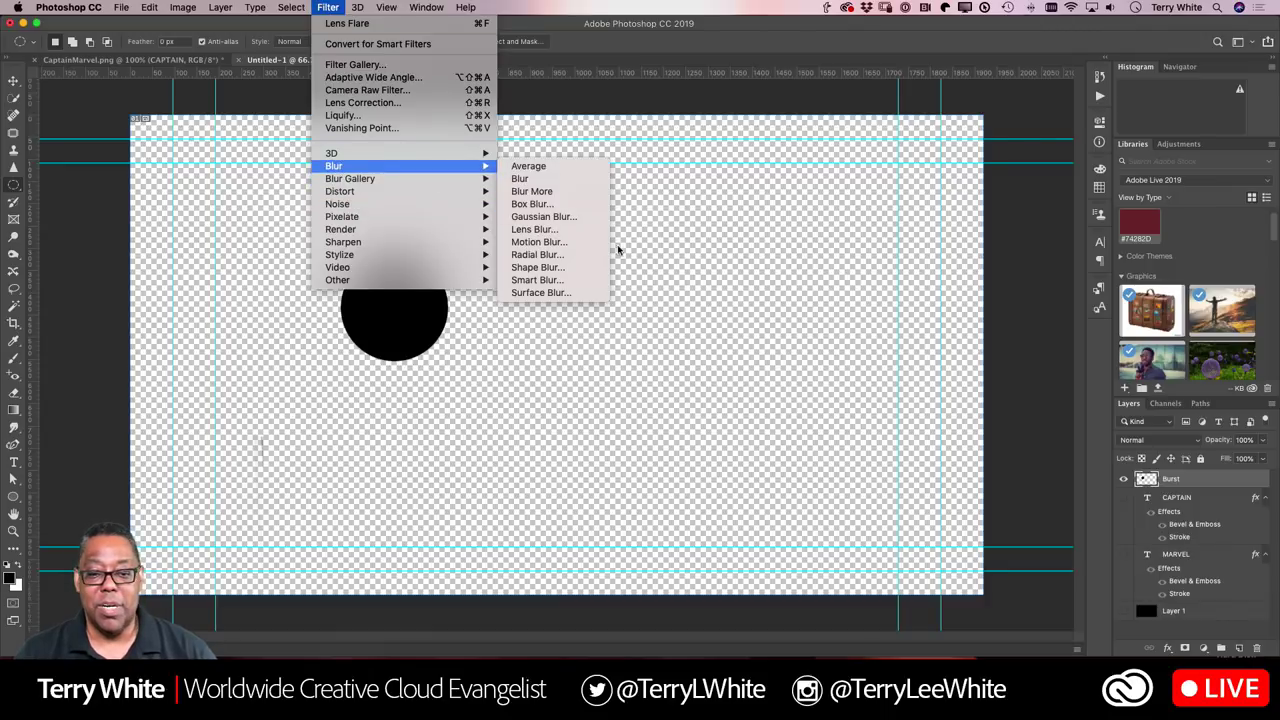
{"action": "left_click", "coordinate": [556, 216]}
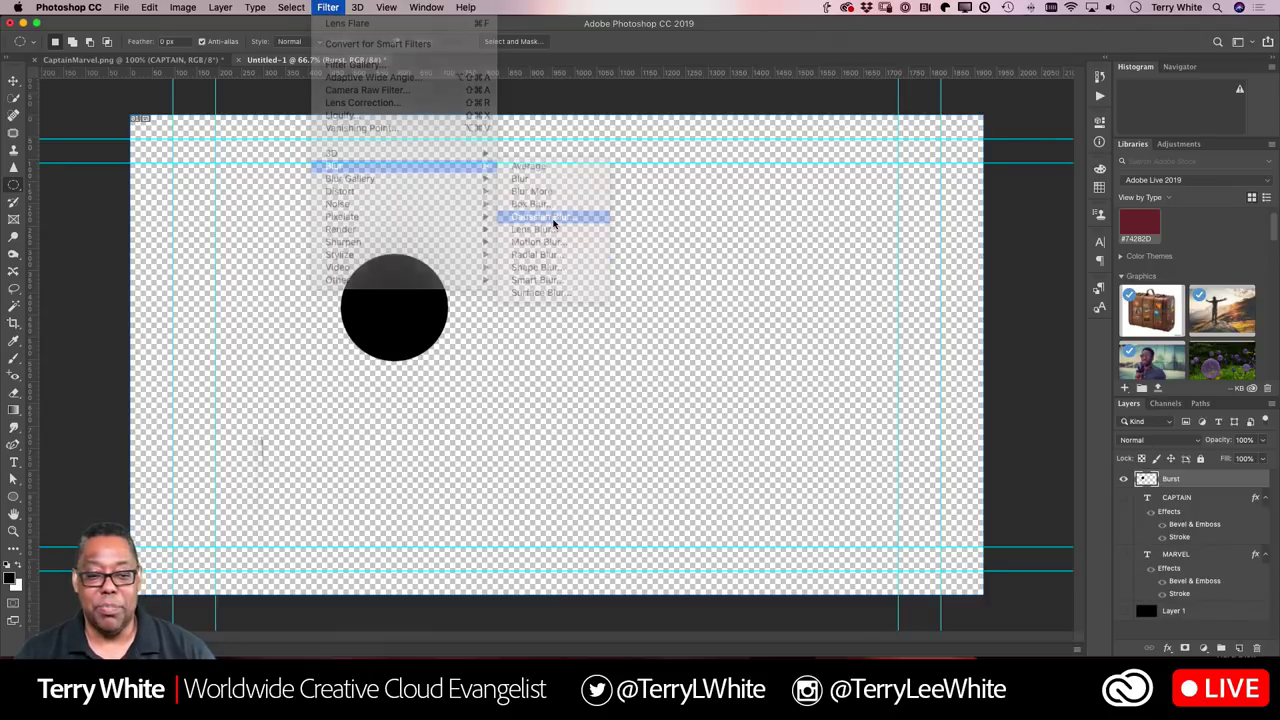
{"action": "left_click_drag", "start_coordinate": [715, 305], "coordinate": [727, 305]}
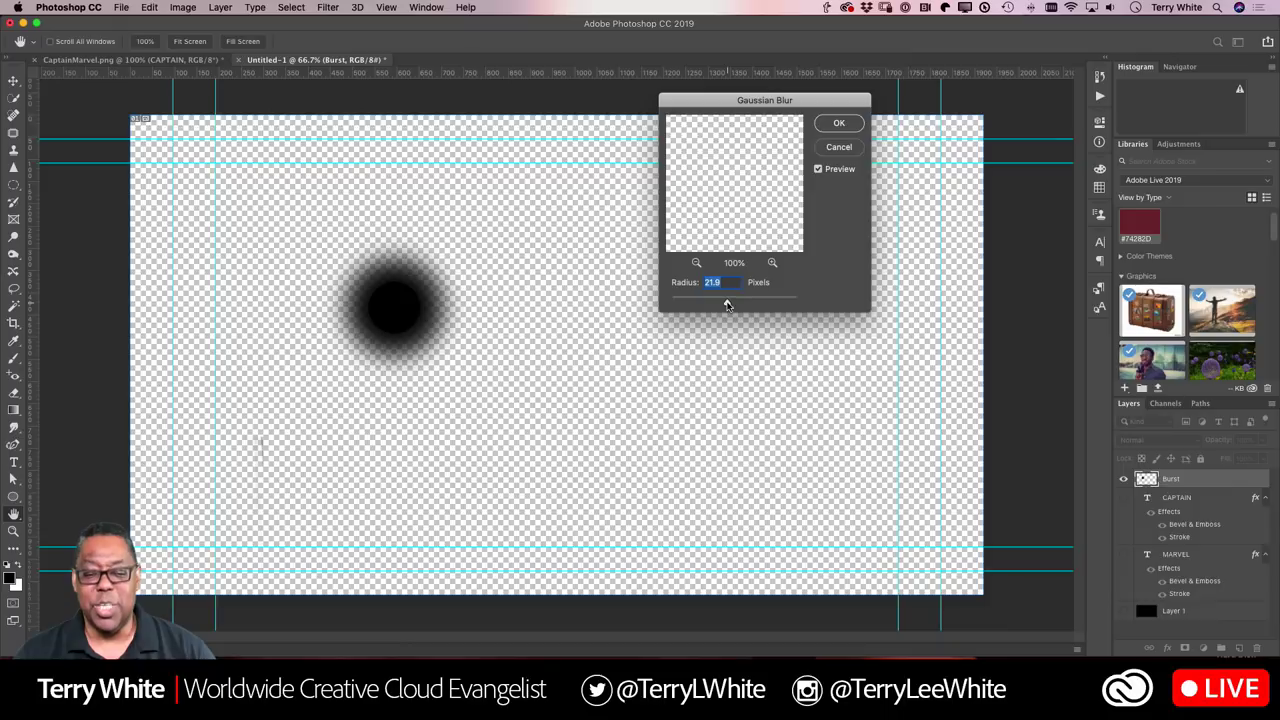
{"action": "left_click", "coordinate": [839, 124]}
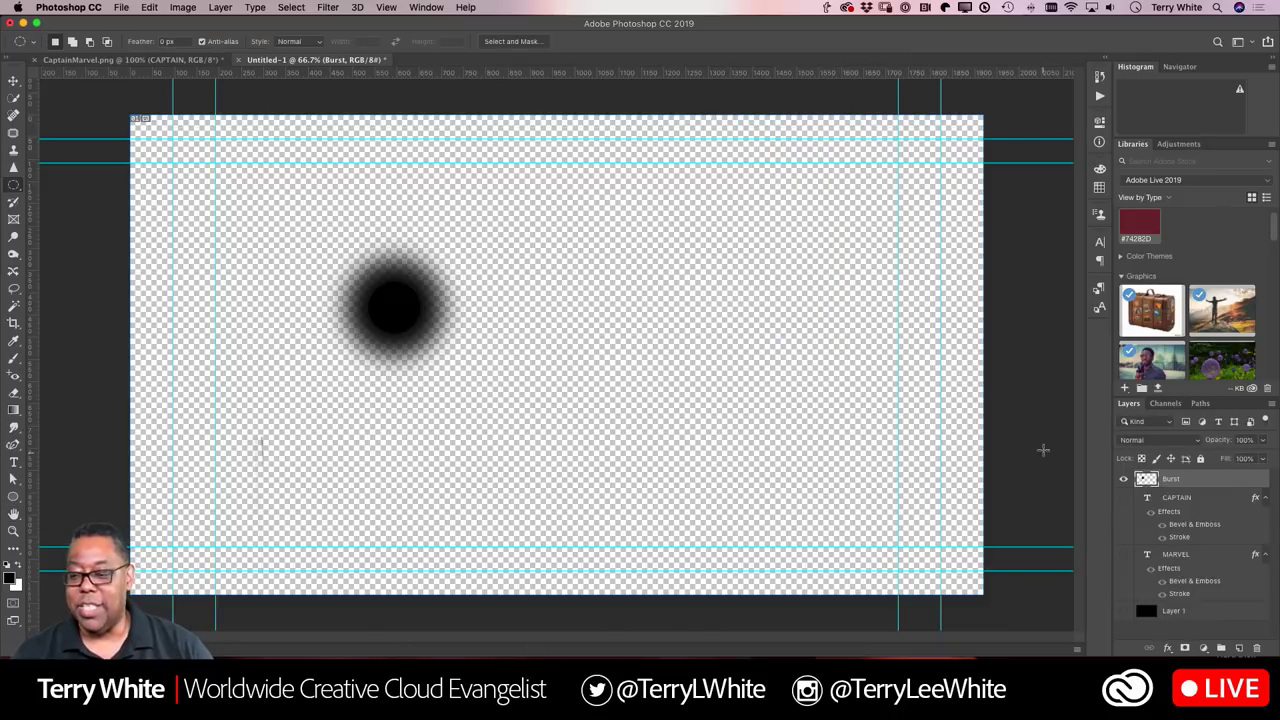
Step: Apply a Movie Prime Lens Flare at 39% brightness to the centre of the blurred black circle
{"action": "left_click", "coordinate": [332, 8]}
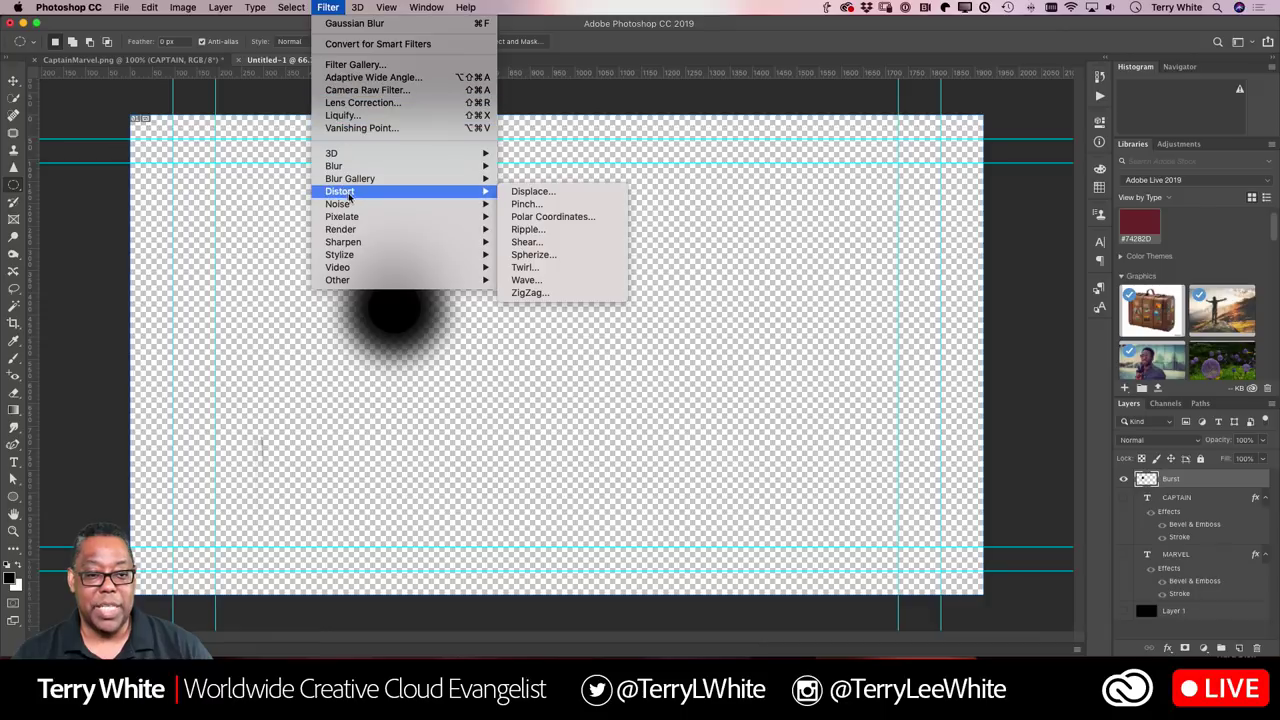
{"action": "mouse_move", "coordinate": [355, 230]}
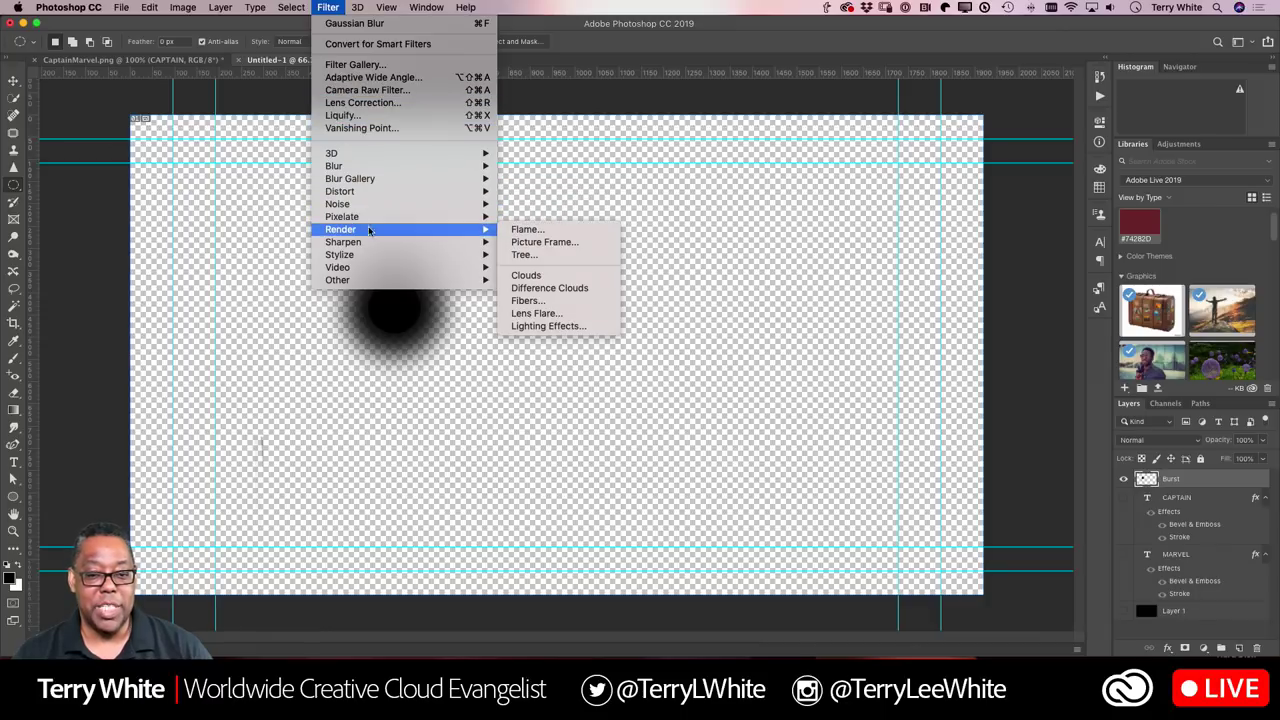
{"action": "left_click", "coordinate": [537, 314]}
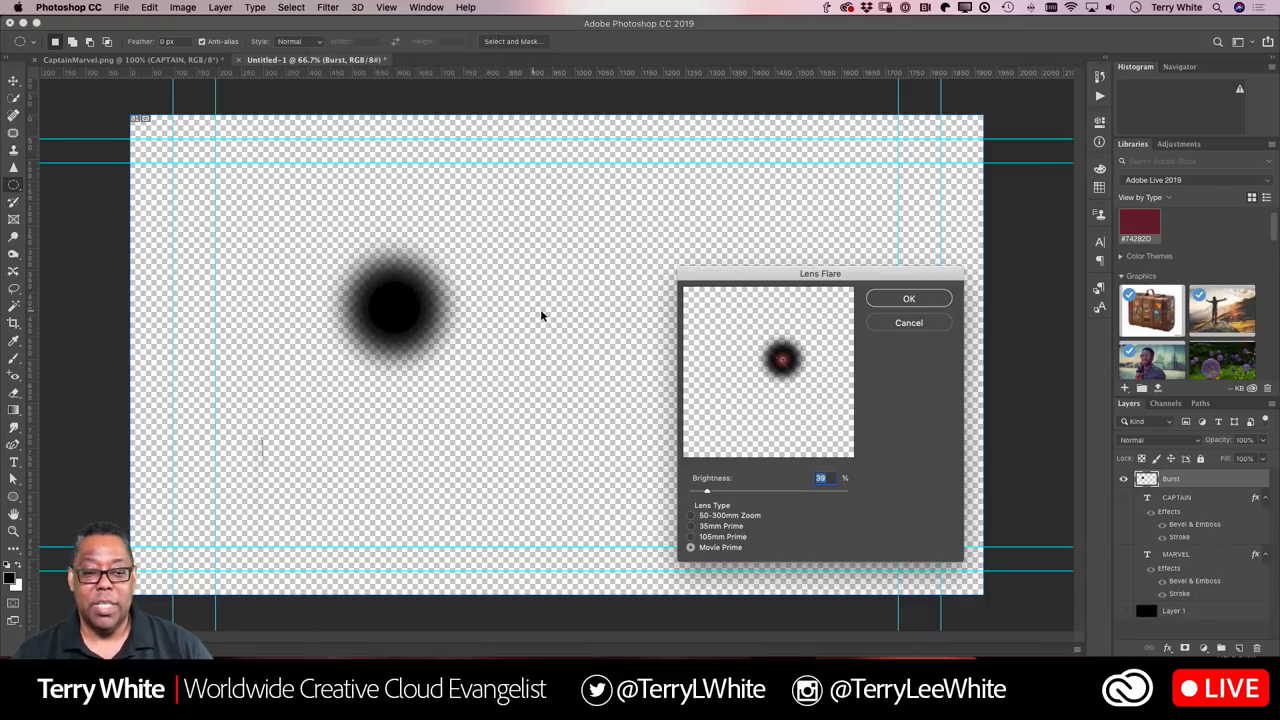
{"action": "left_click", "coordinate": [906, 297]}
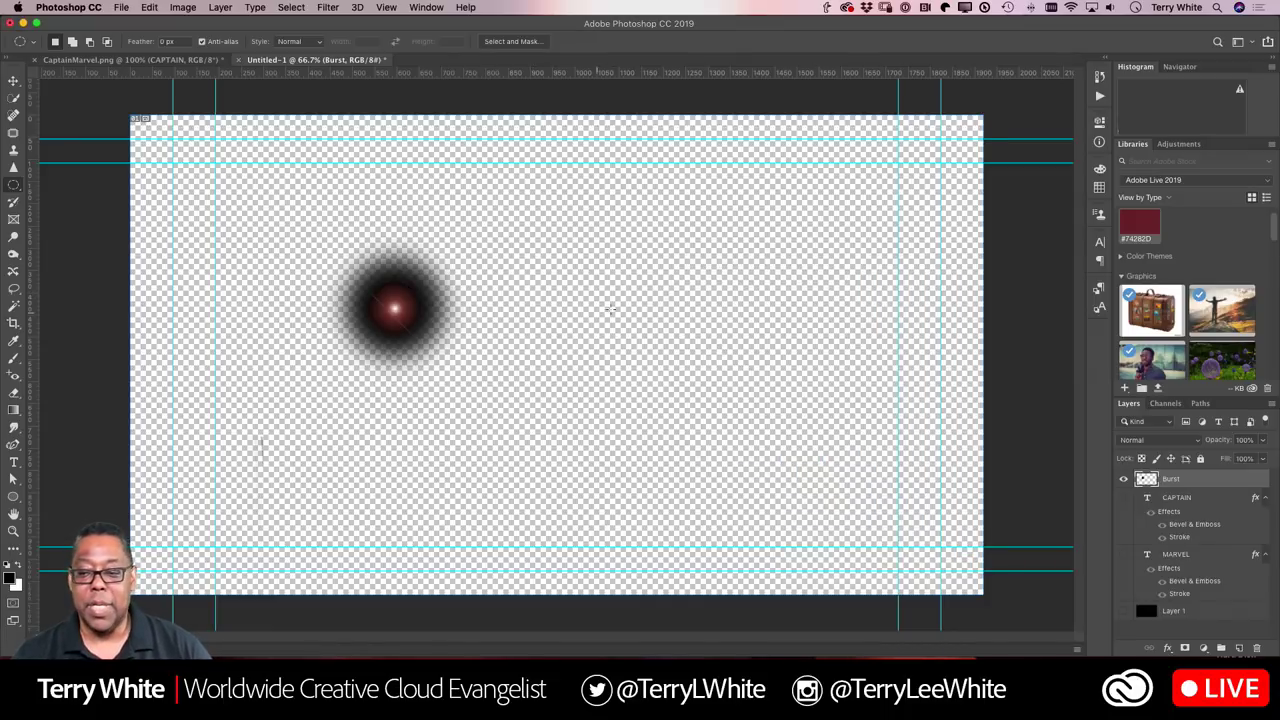
Step: Turn the flare on the Burst layer blue by setting its Hue to -131 in Hue/Saturation
{"action": "key", "text": "super+u"}
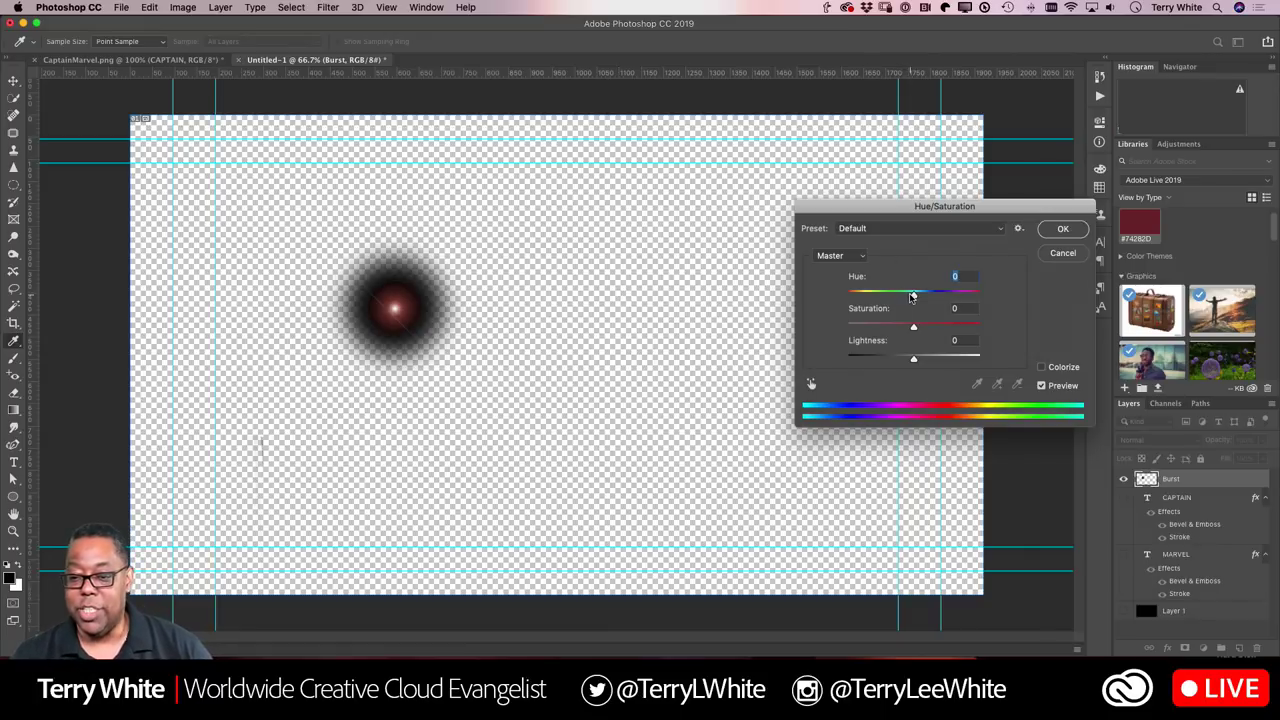
{"action": "left_click_drag", "start_coordinate": [913, 293], "coordinate": [860, 308]}
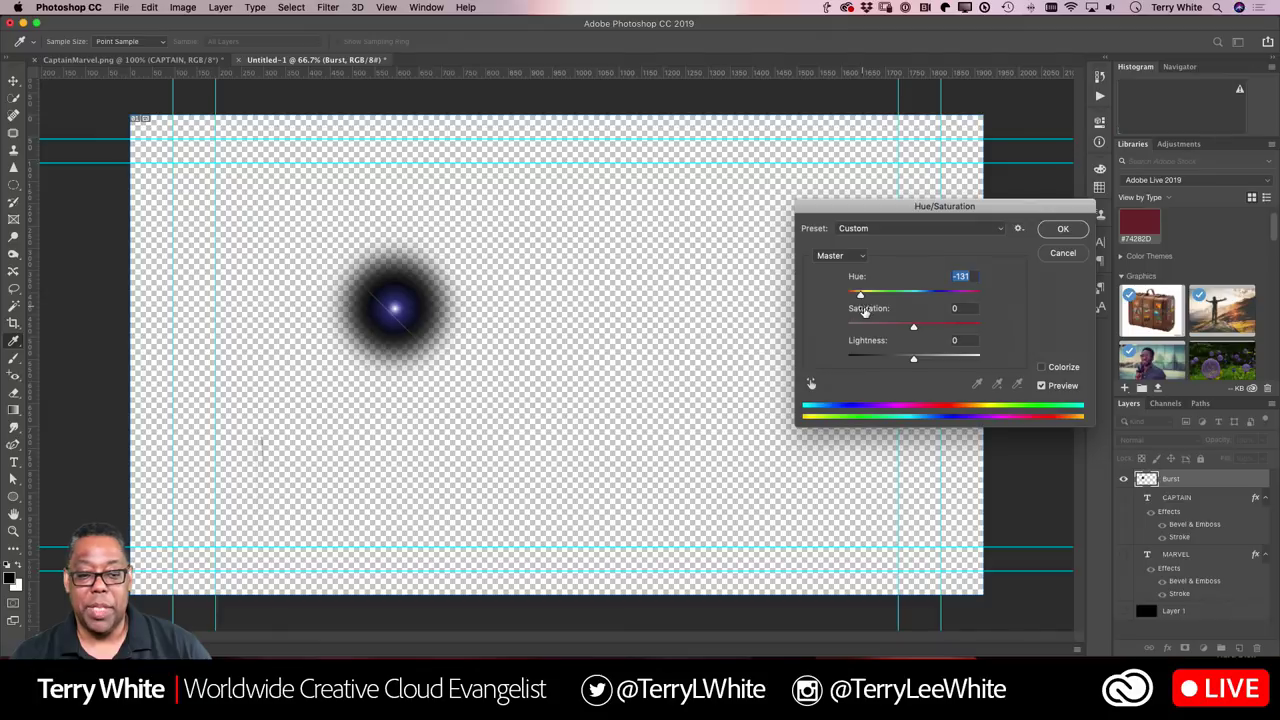
{"action": "left_click", "coordinate": [1062, 229]}
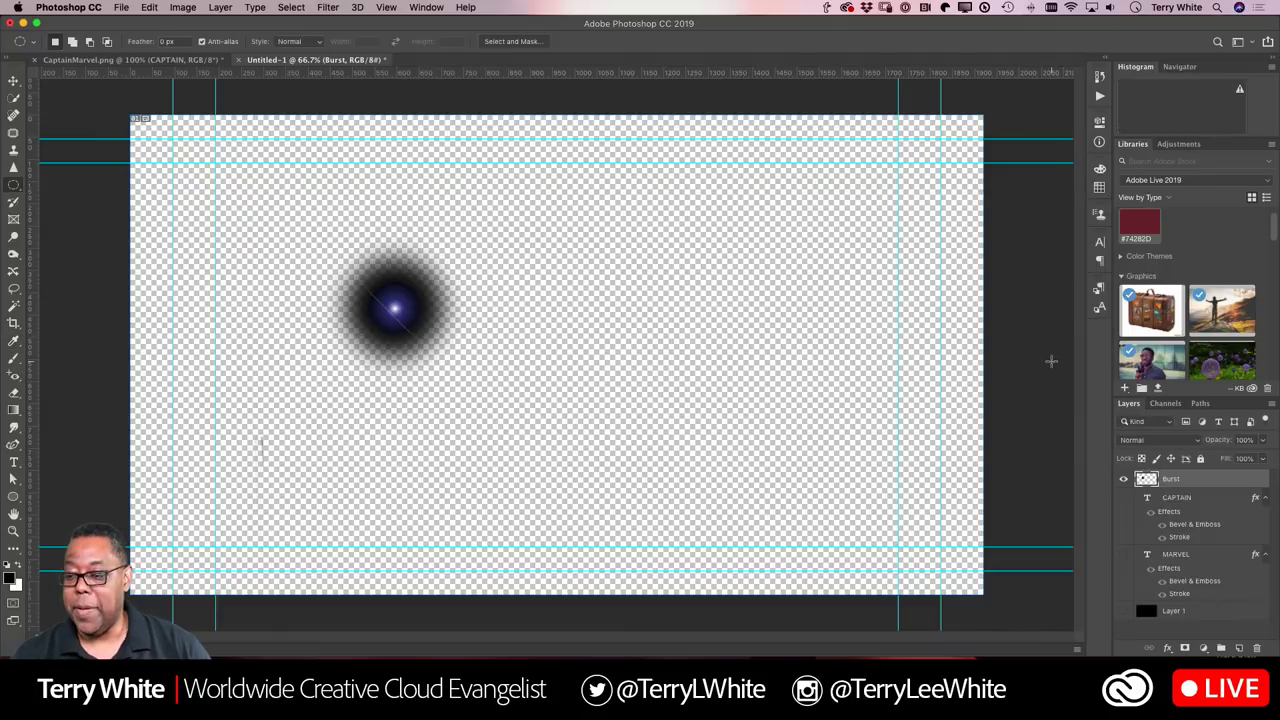
Step: Make the CAPTAIN, MARVEL and Layer 1 layers visible again together with Burst
{"action": "left_click", "coordinate": [1124, 500], "text": "alt"}
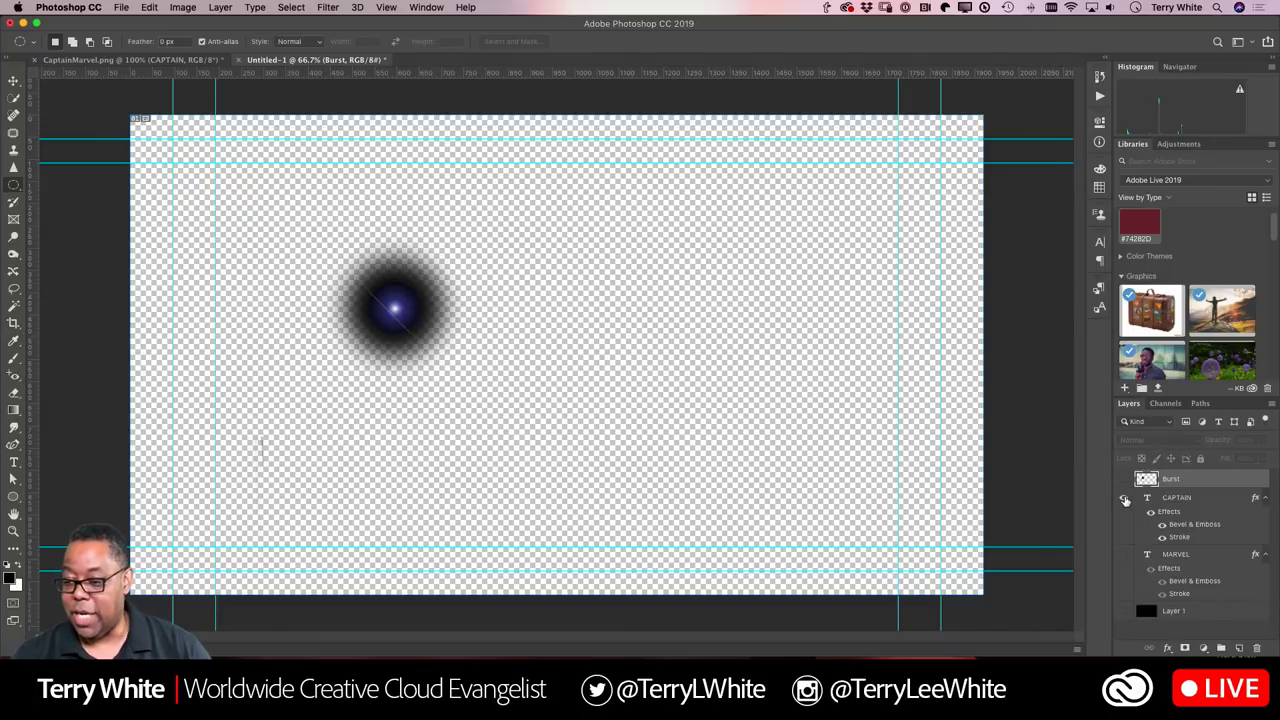
{"action": "left_click", "coordinate": [1124, 500], "text": "alt"}
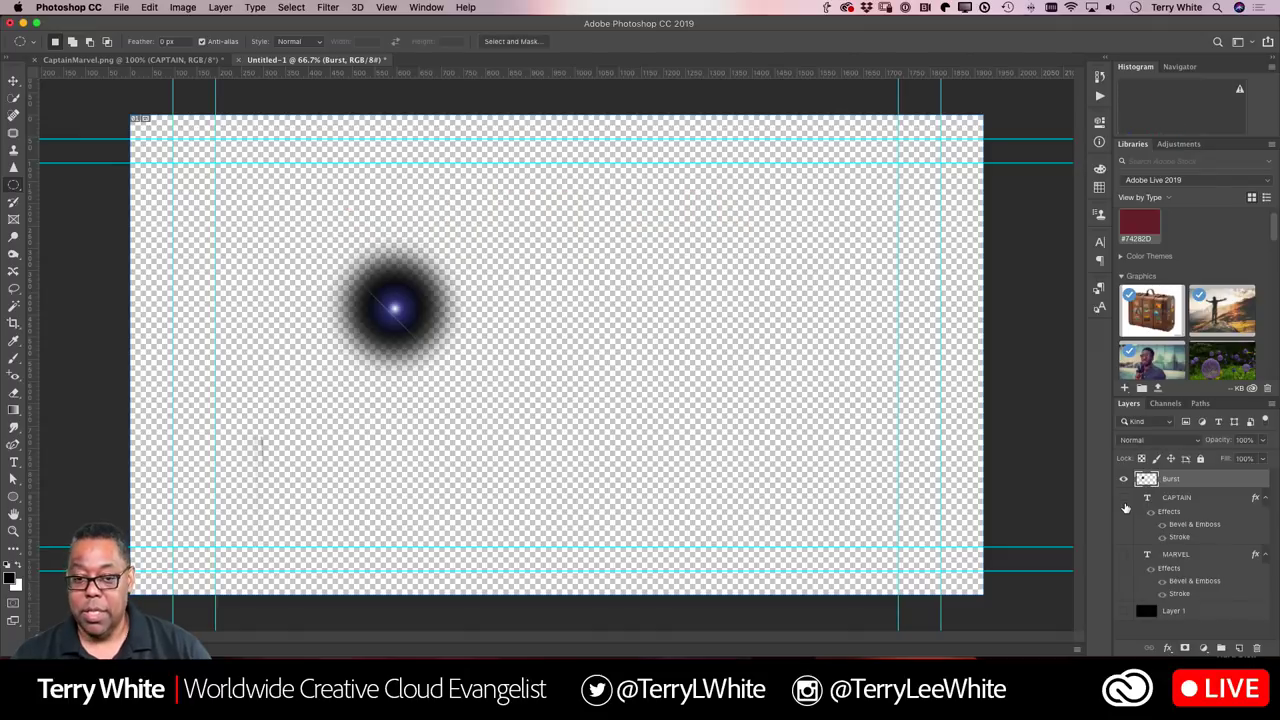
{"action": "left_click", "coordinate": [1124, 610], "text": "alt"}
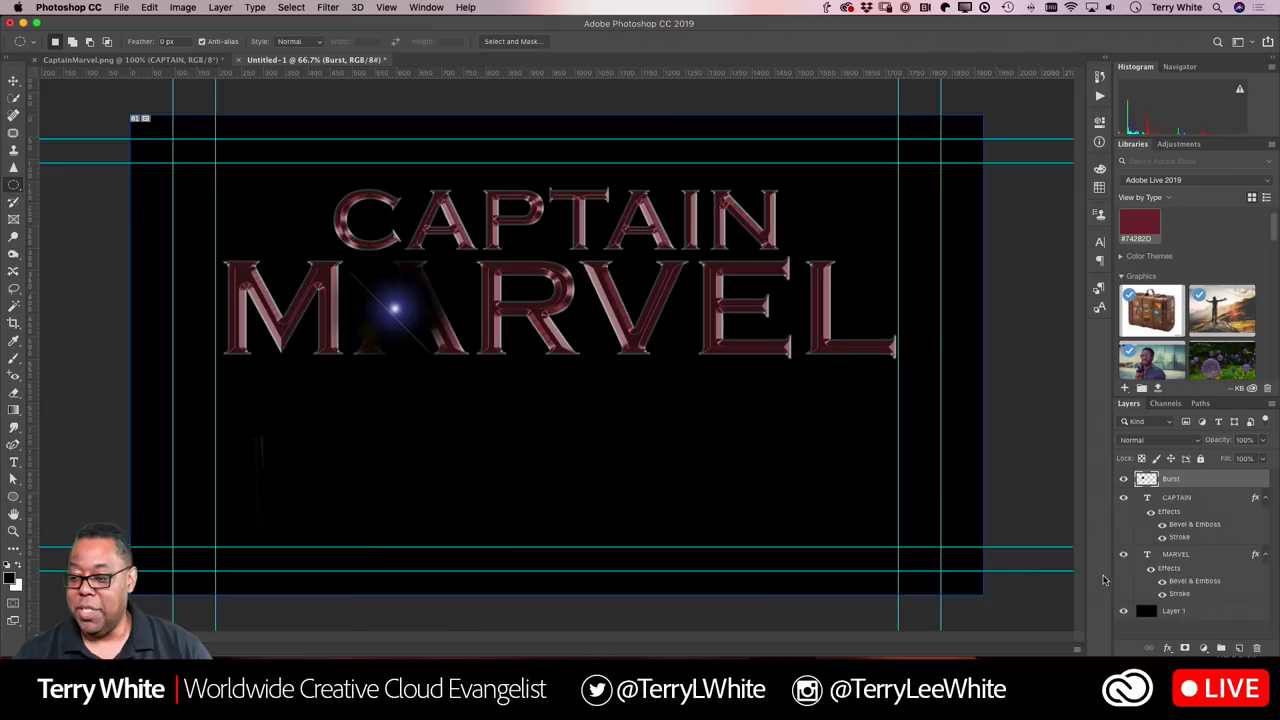
Step: Place the Burst layer directly above Layer 1, behind the text, and move the flare to the upper right edge of the M in MARVEL
{"action": "left_click_drag", "start_coordinate": [1195, 487], "coordinate": [1190, 602]}
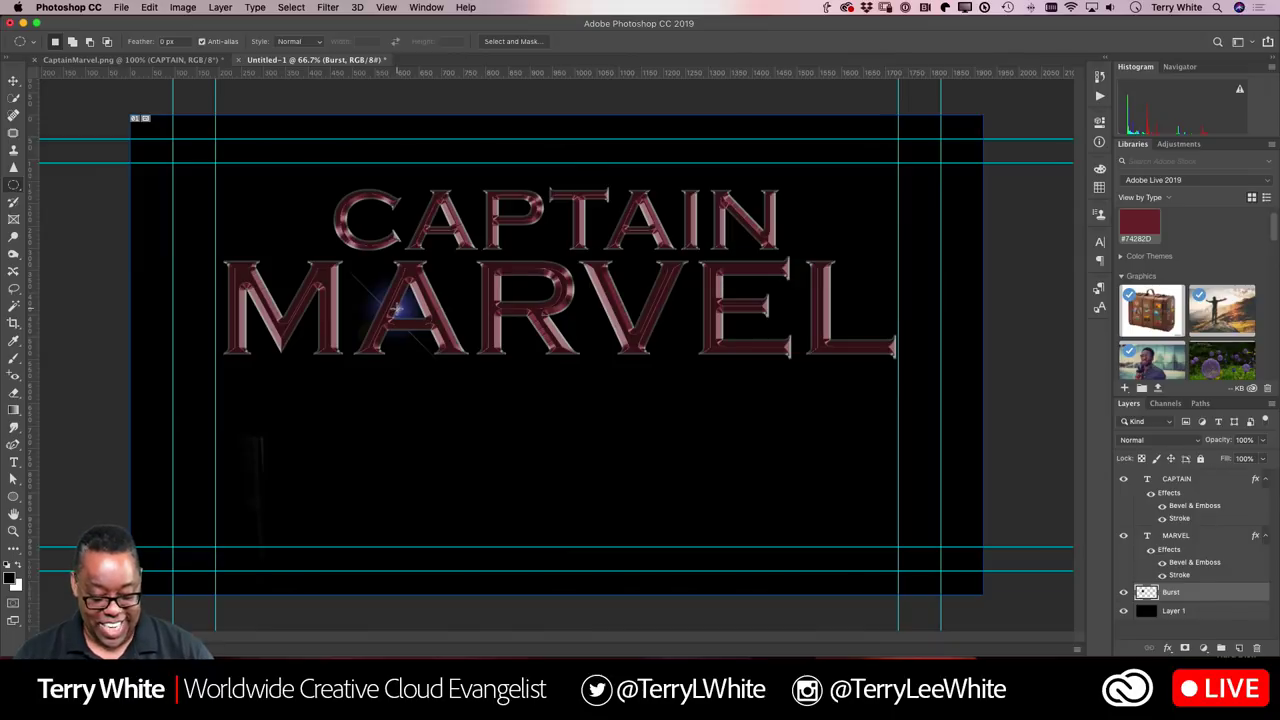
{"action": "key", "text": "v"}
{"action": "left_click_drag", "start_coordinate": [398, 316], "coordinate": [343, 295]}
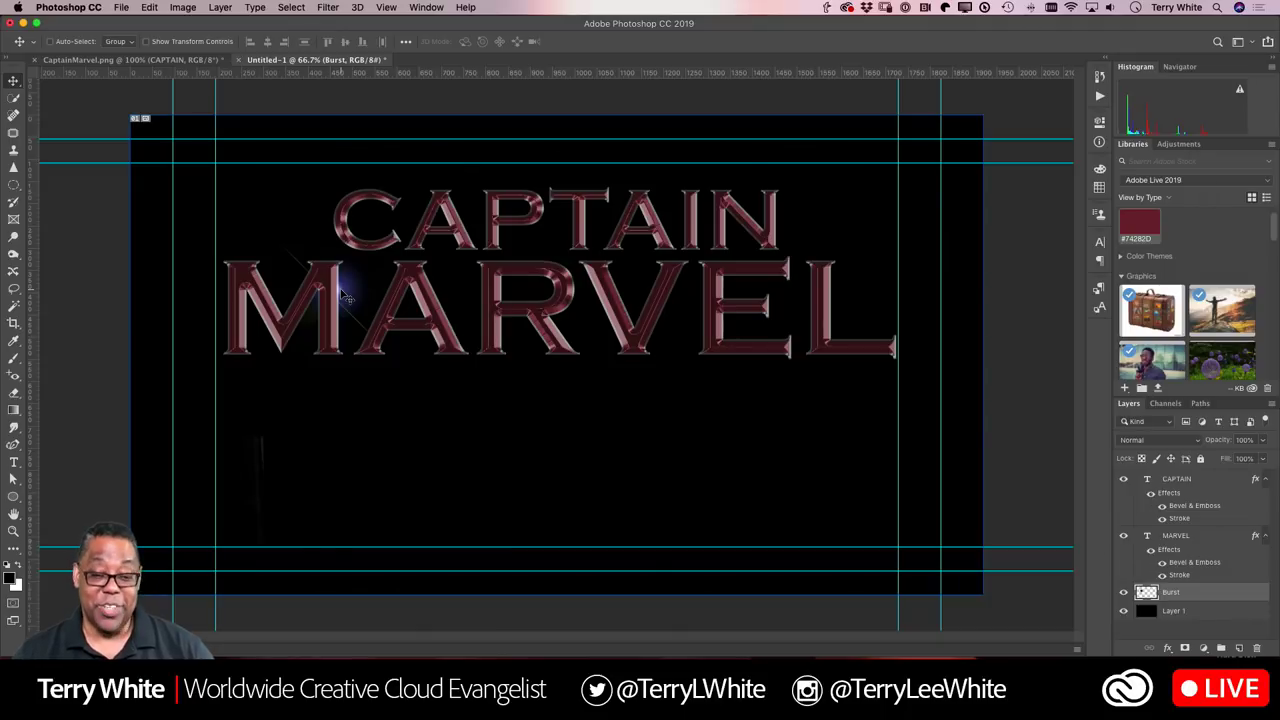
Step: Copy the flare to the R's leg and the L in MARVEL and to the C and T in CAPTAIN, checking the CaptainMarvel.png reference
{"action": "left_click_drag", "start_coordinate": [381, 295], "coordinate": [569, 348]}
{"action": "left_click_drag", "start_coordinate": [569, 348], "coordinate": [345, 195]}
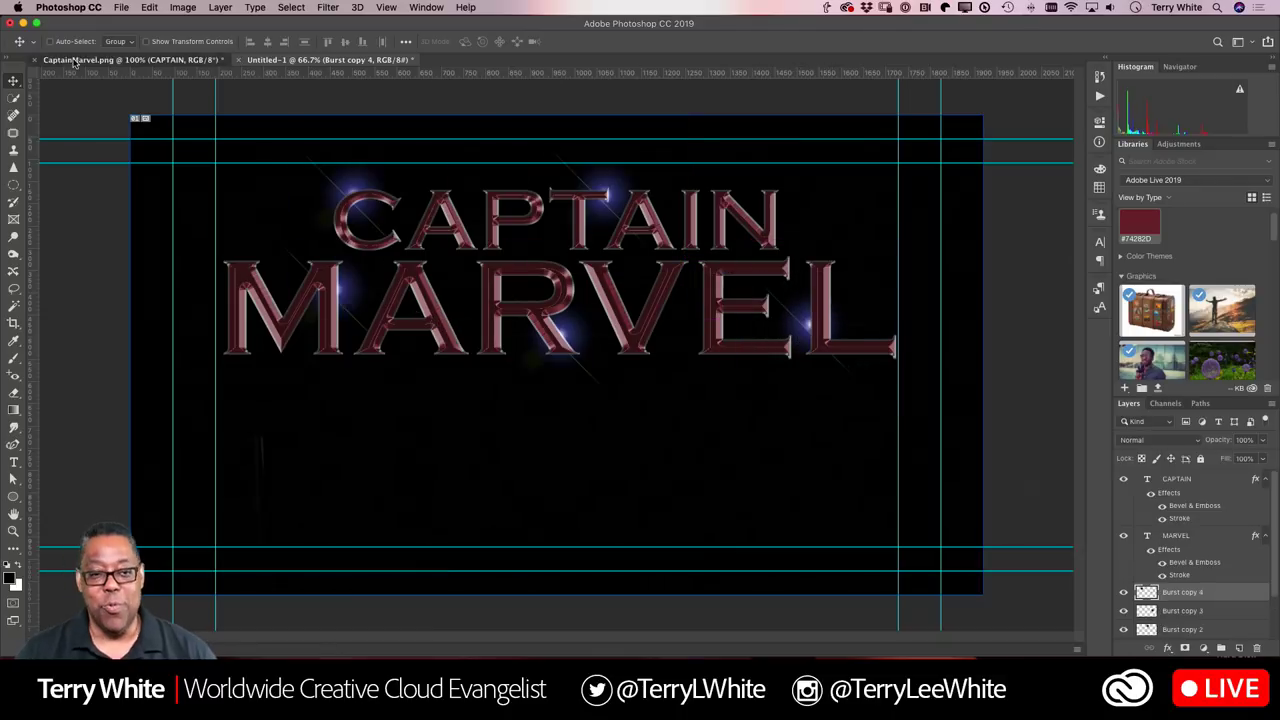
{"action": "left_click", "coordinate": [73, 61]}
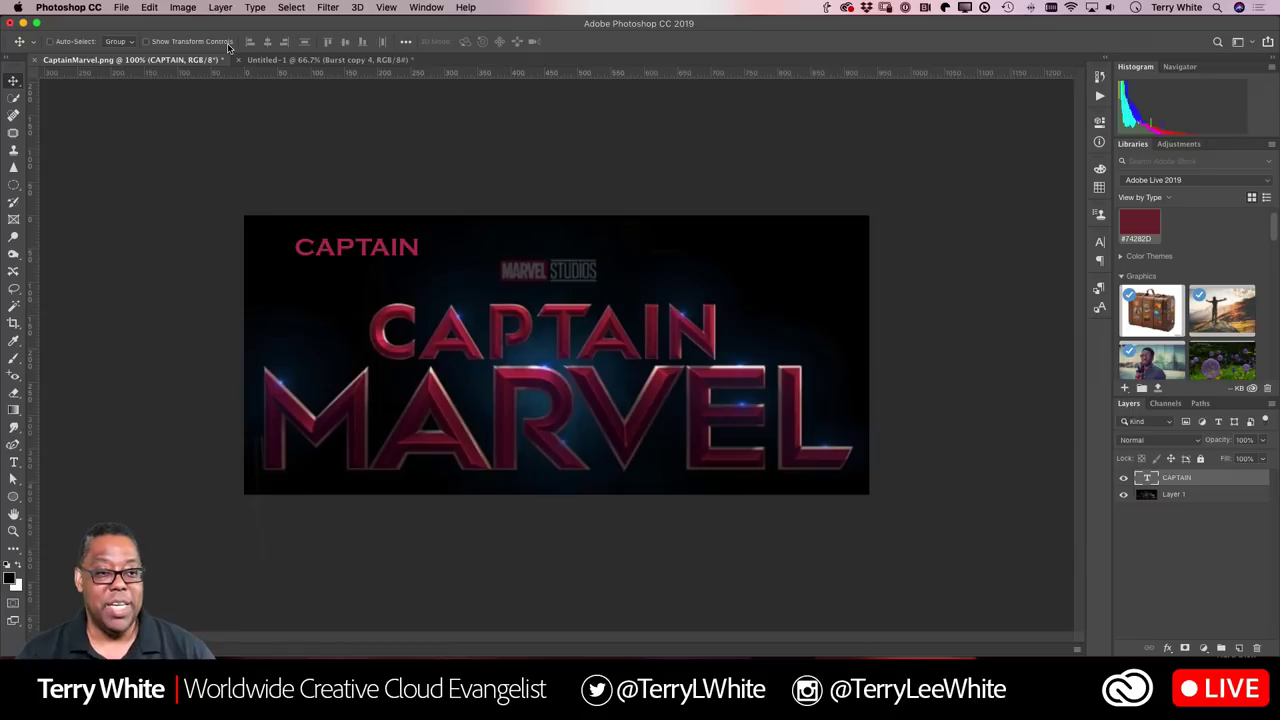
{"action": "left_click", "coordinate": [316, 62]}
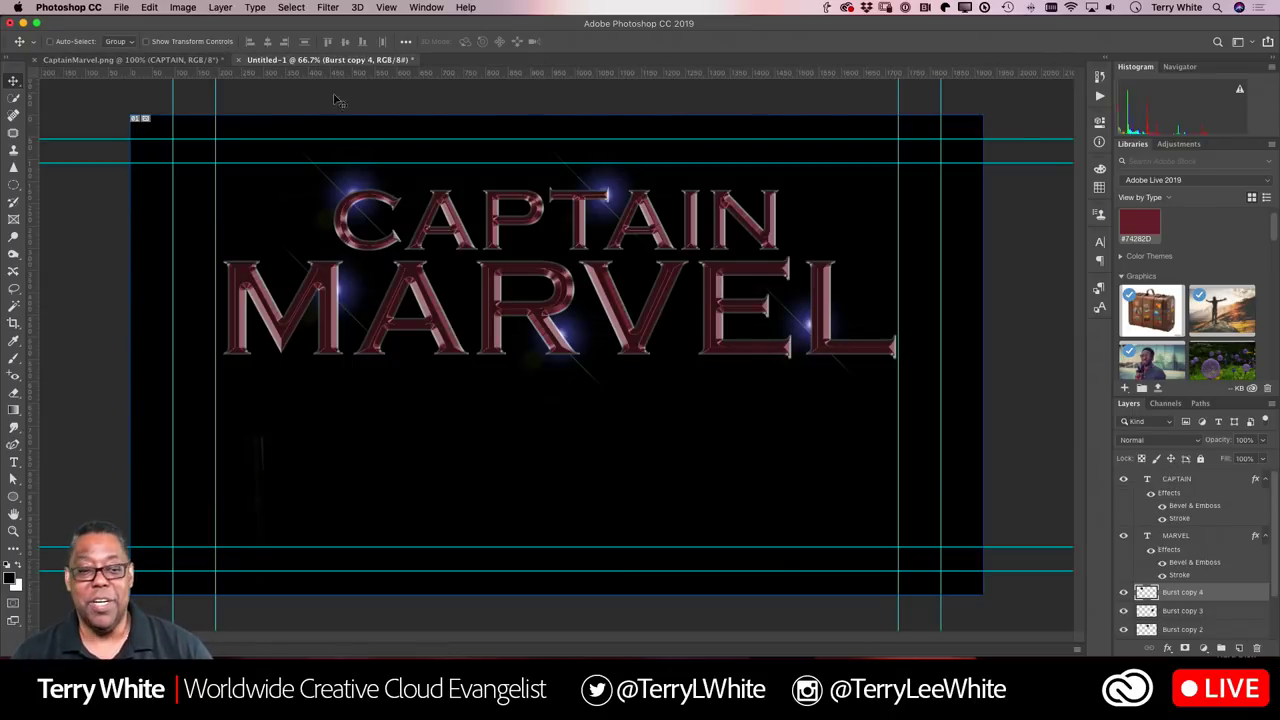
Step: Duplicate the flare behind the R in MARVEL and enlarge the copy to about 290% width and 267% height, centred behind the title
{"action": "left_click_drag", "start_coordinate": [352, 192], "coordinate": [572, 262]}
{"action": "key", "text": "super+j"}
{"action": "key", "text": "super+t"}
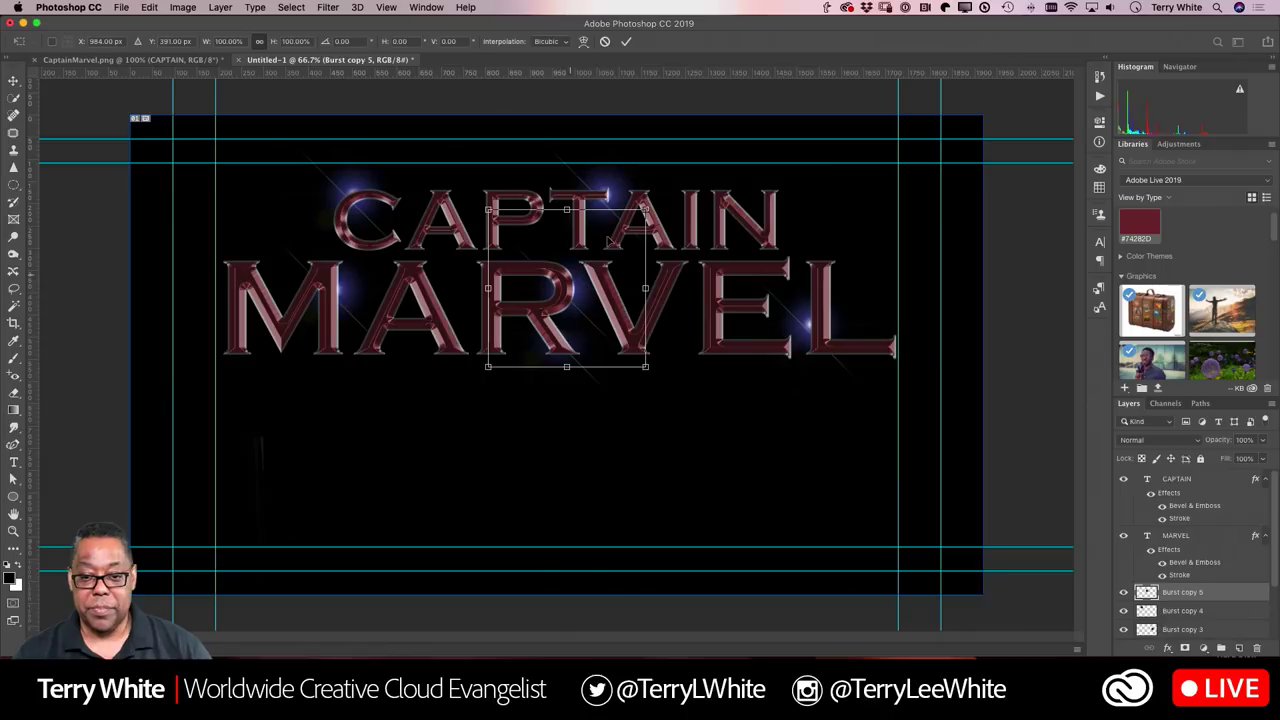
{"action": "left_click_drag", "start_coordinate": [645, 208], "coordinate": [800, 95]}
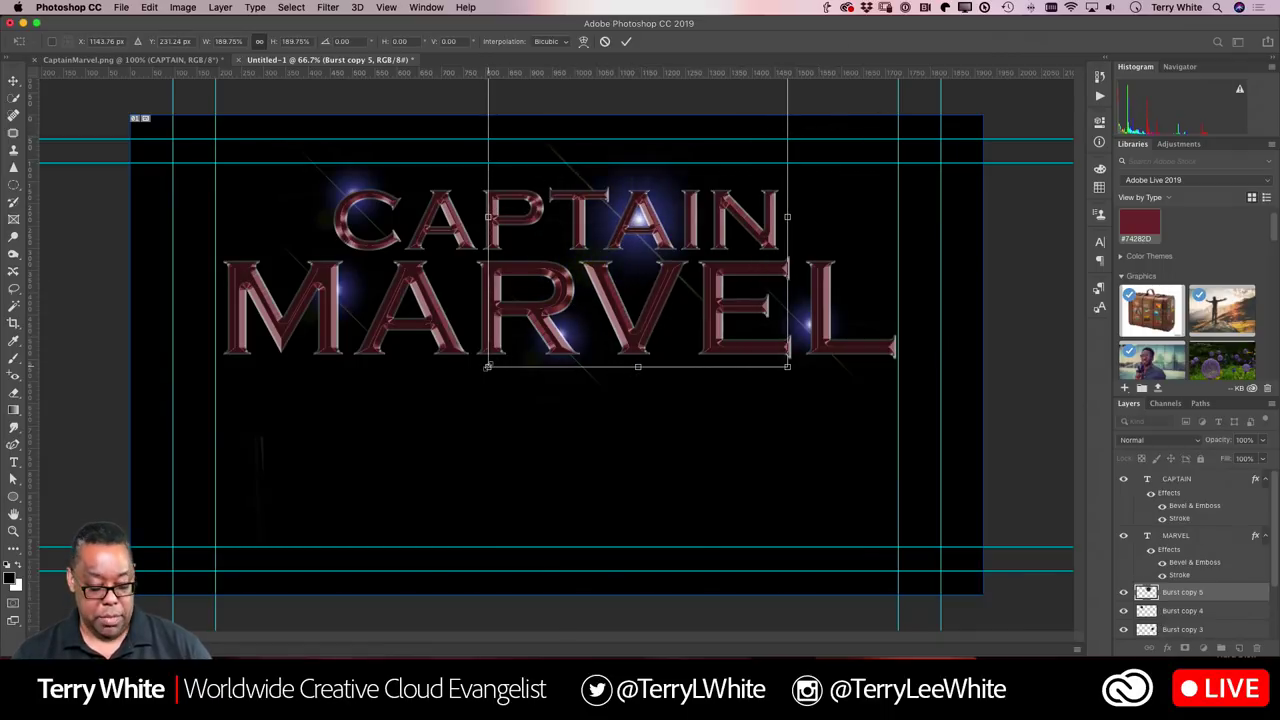
{"action": "left_click_drag", "start_coordinate": [487, 366], "coordinate": [328, 487]}
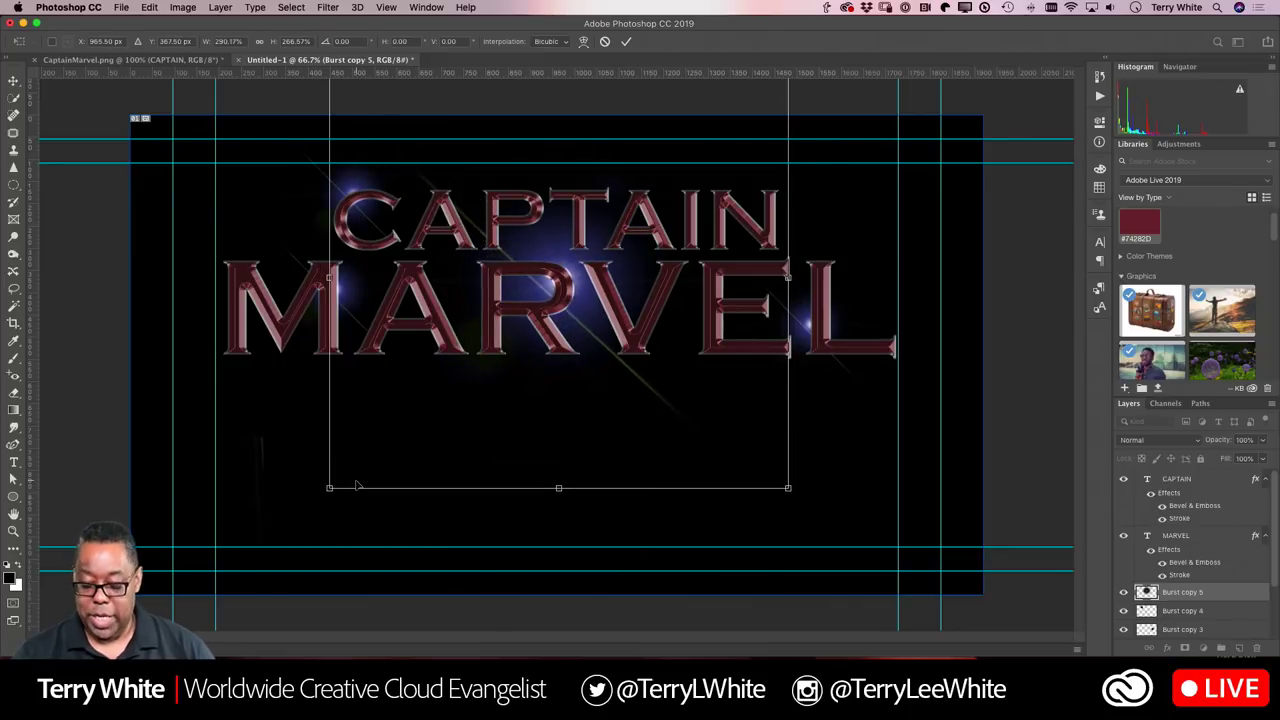
{"action": "key", "text": "Return"}
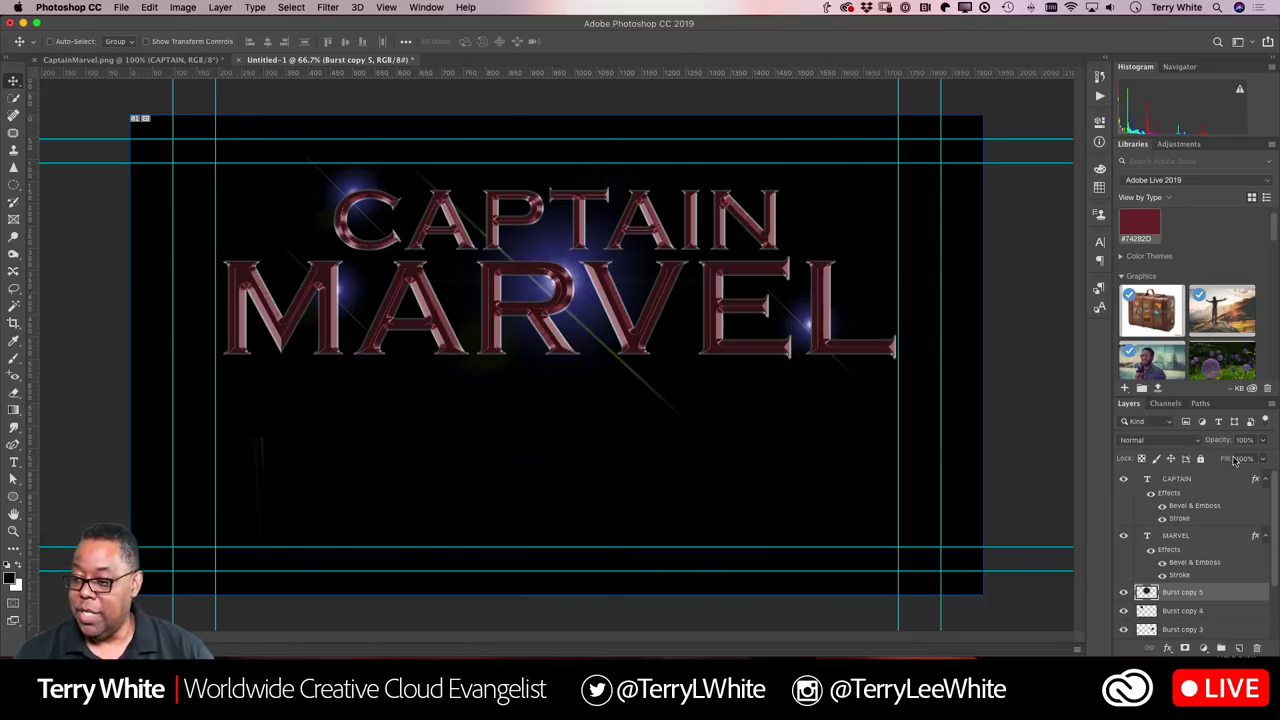
Step: Lower the large central flare's opacity to 58% and compare the title with the CaptainMarvel.png reference
{"action": "left_click_drag", "start_coordinate": [1220, 441], "coordinate": [1191, 455]}
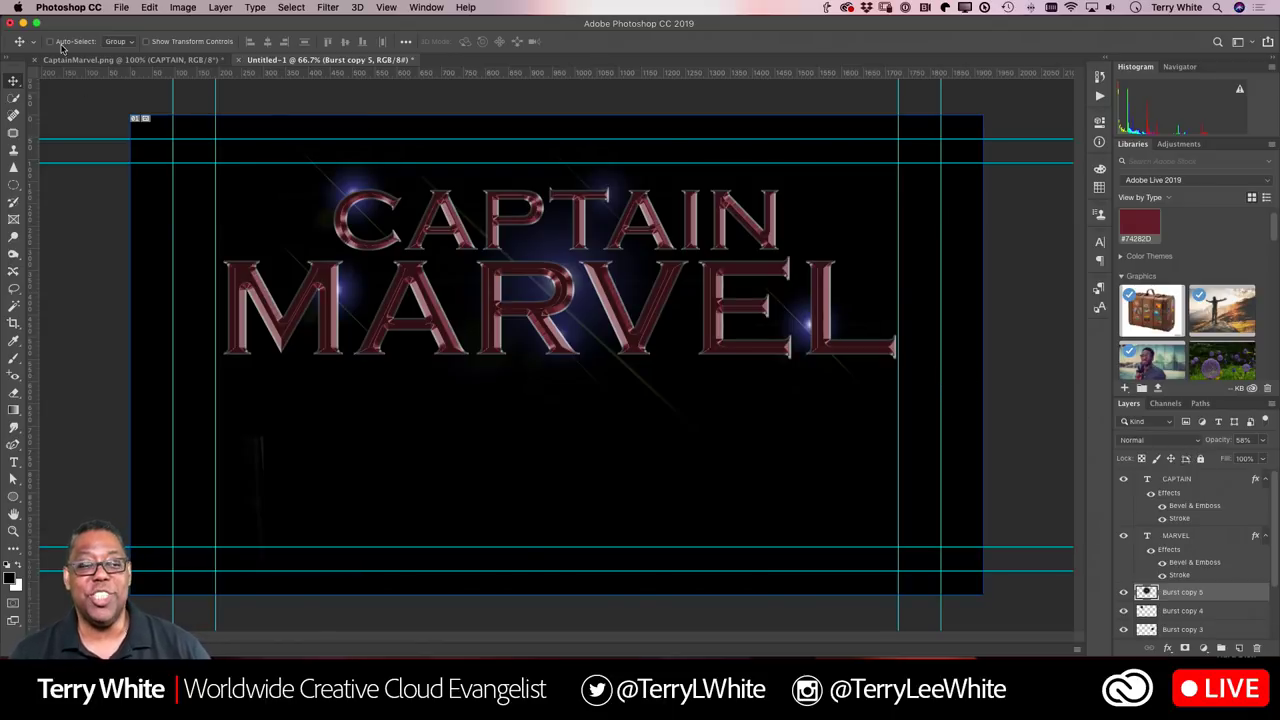
{"action": "left_click", "coordinate": [88, 60]}
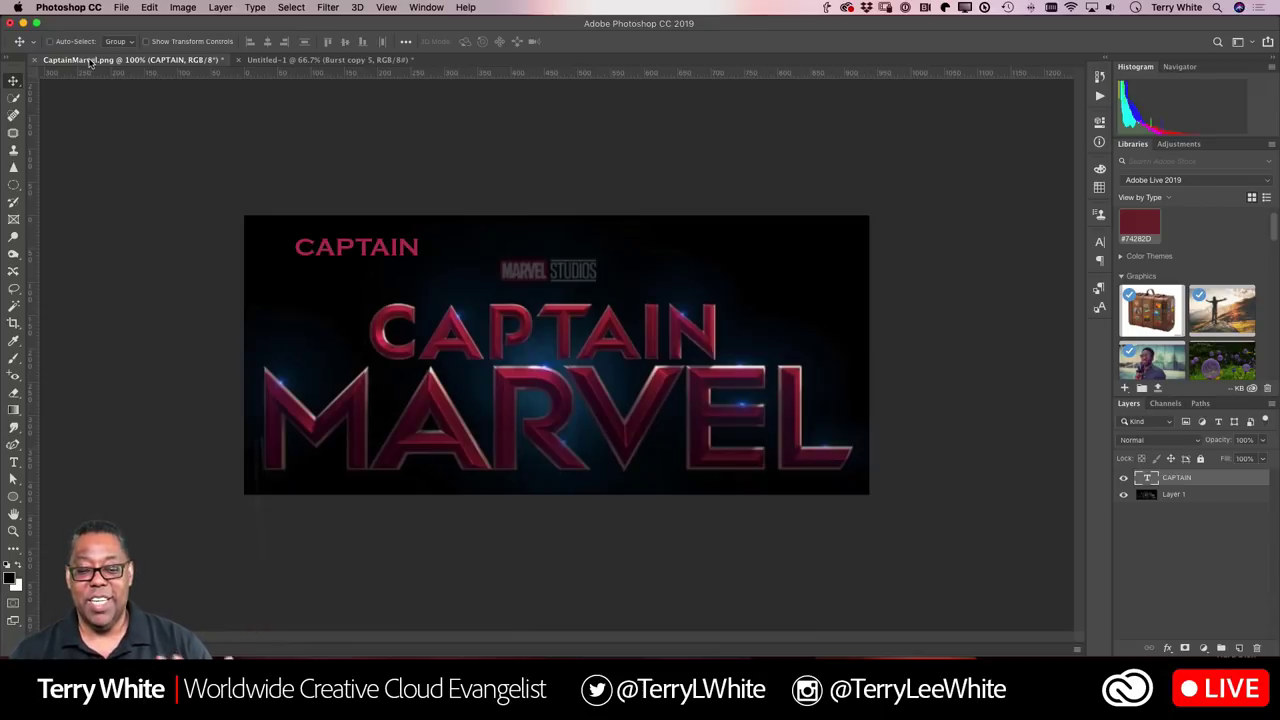
{"action": "left_click", "coordinate": [270, 61]}
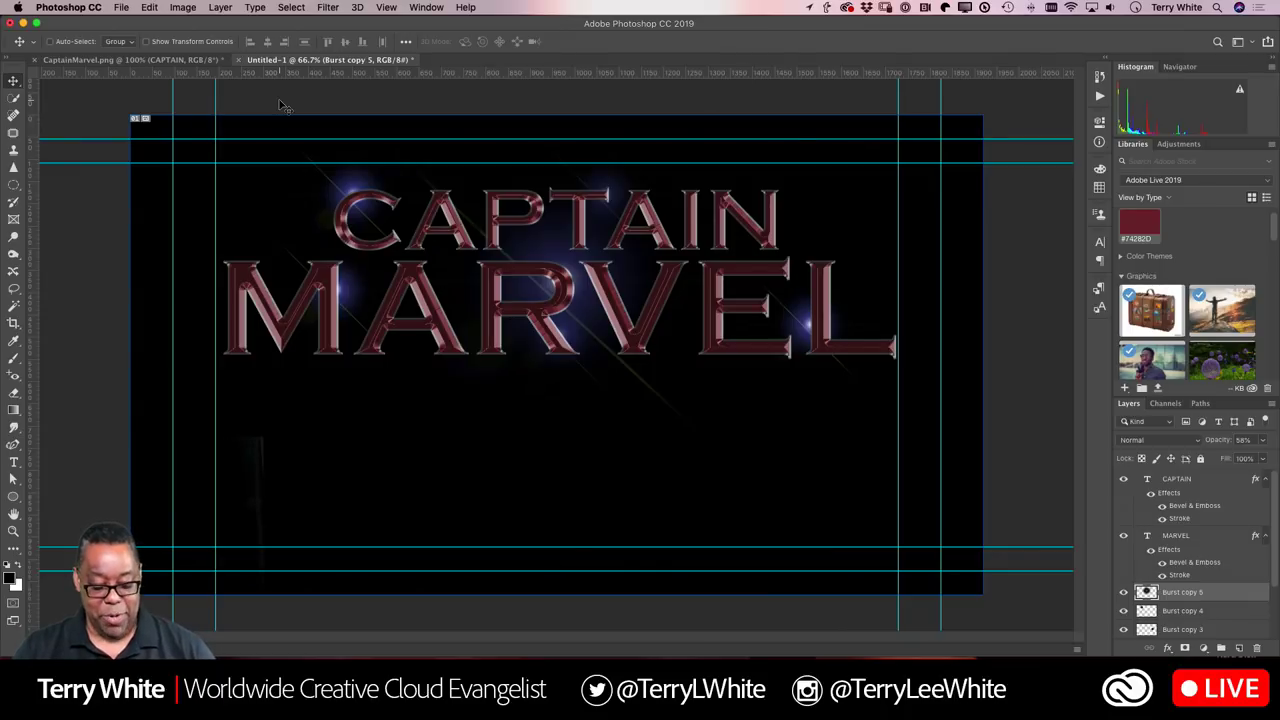
Step: View the title in full screen mode on black with the rulers and guides hidden
{"action": "key", "text": "f"}
{"action": "key", "text": "f"}
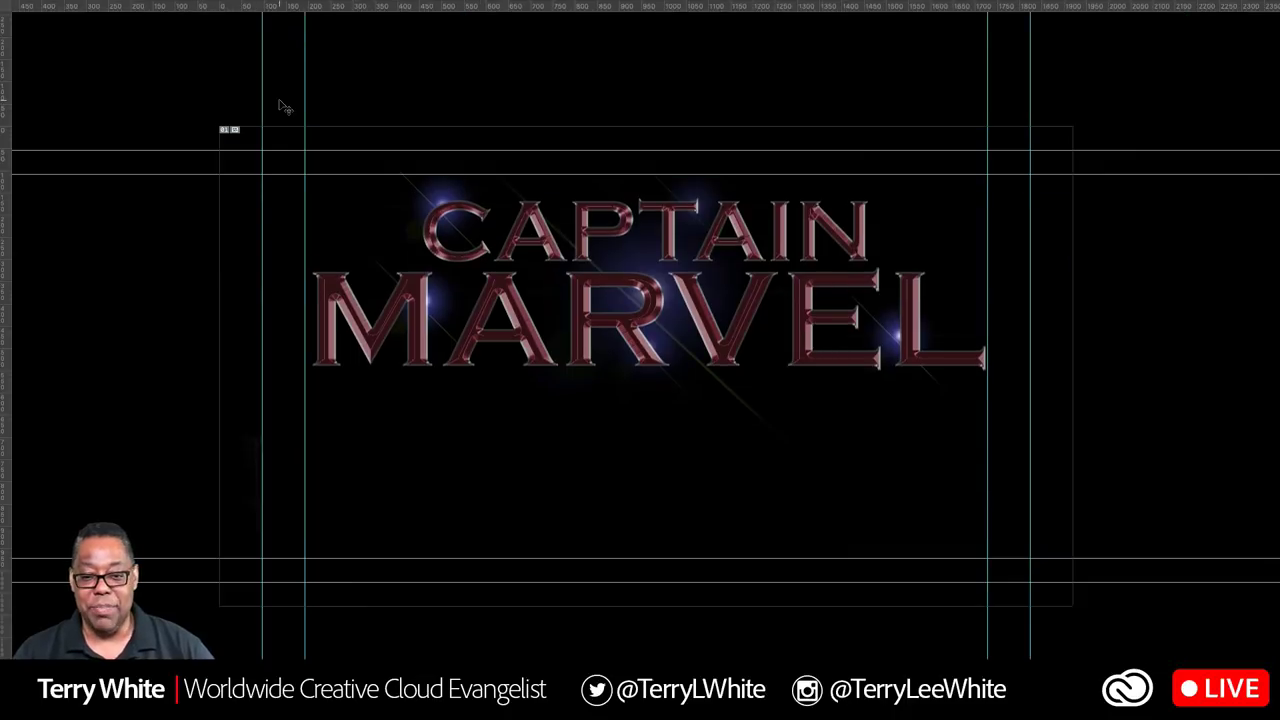
{"action": "key", "text": "f"}
{"action": "key", "text": "f"}
{"action": "key", "text": "f"}
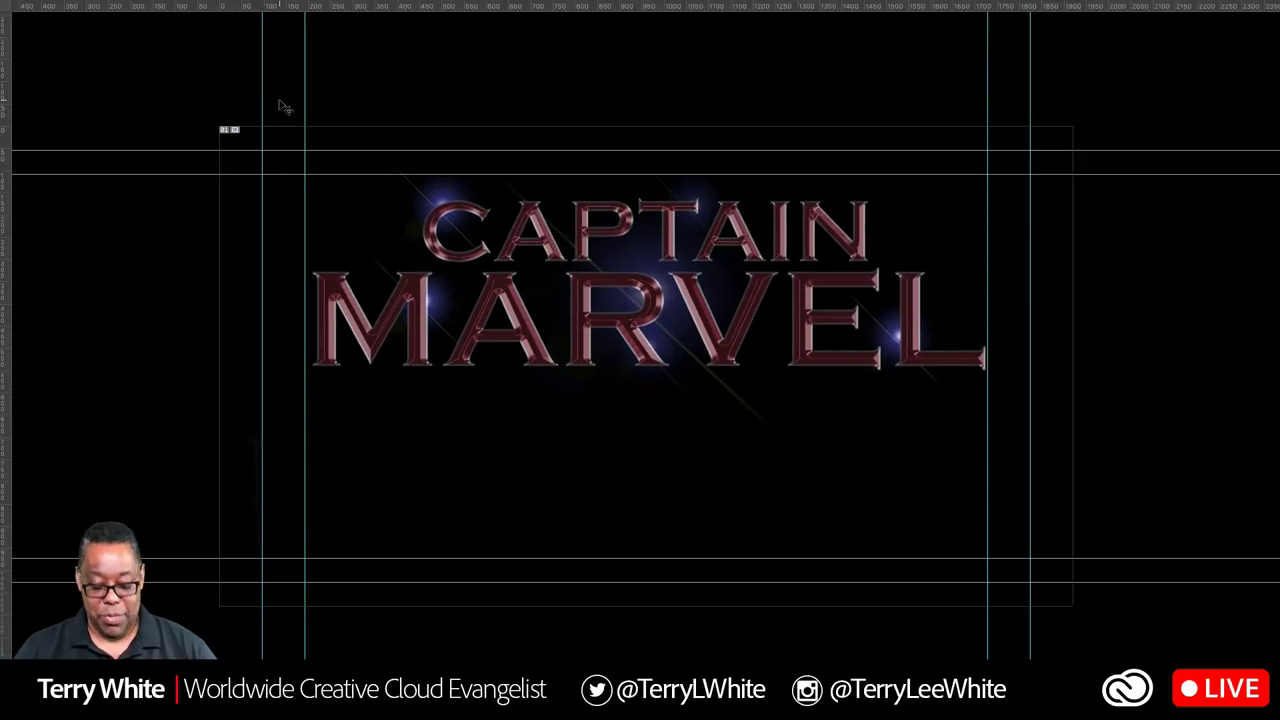
{"action": "key", "text": "ctrl+r"}
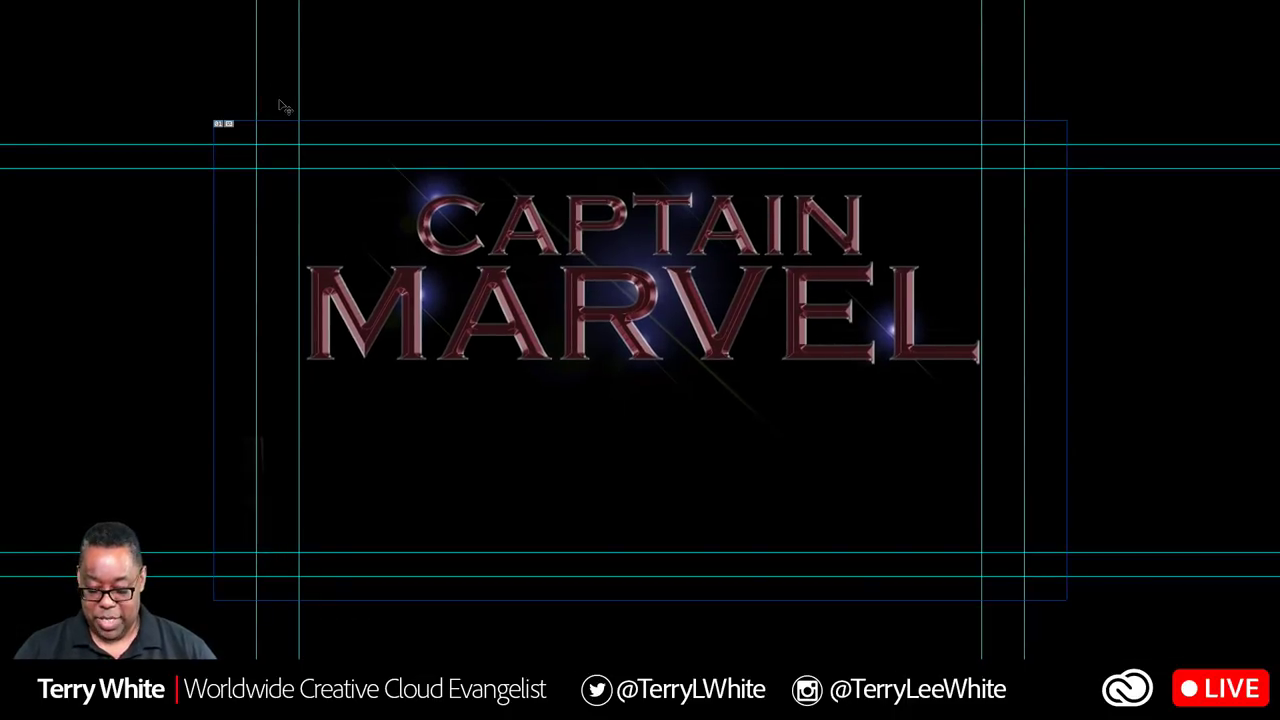
{"action": "key", "text": "ctrl+semicolon"}
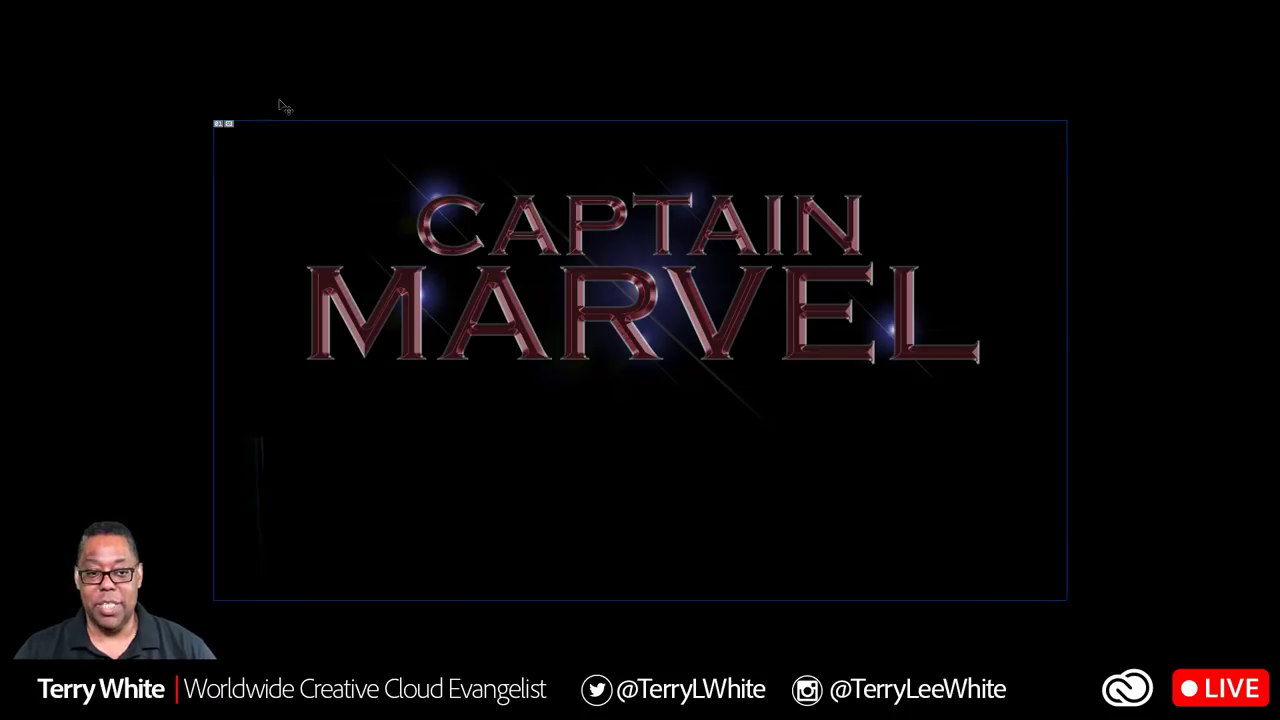
{"action": "scroll", "coordinate": [286, 104], "scroll_direction": "up", "scroll_amount": 1}
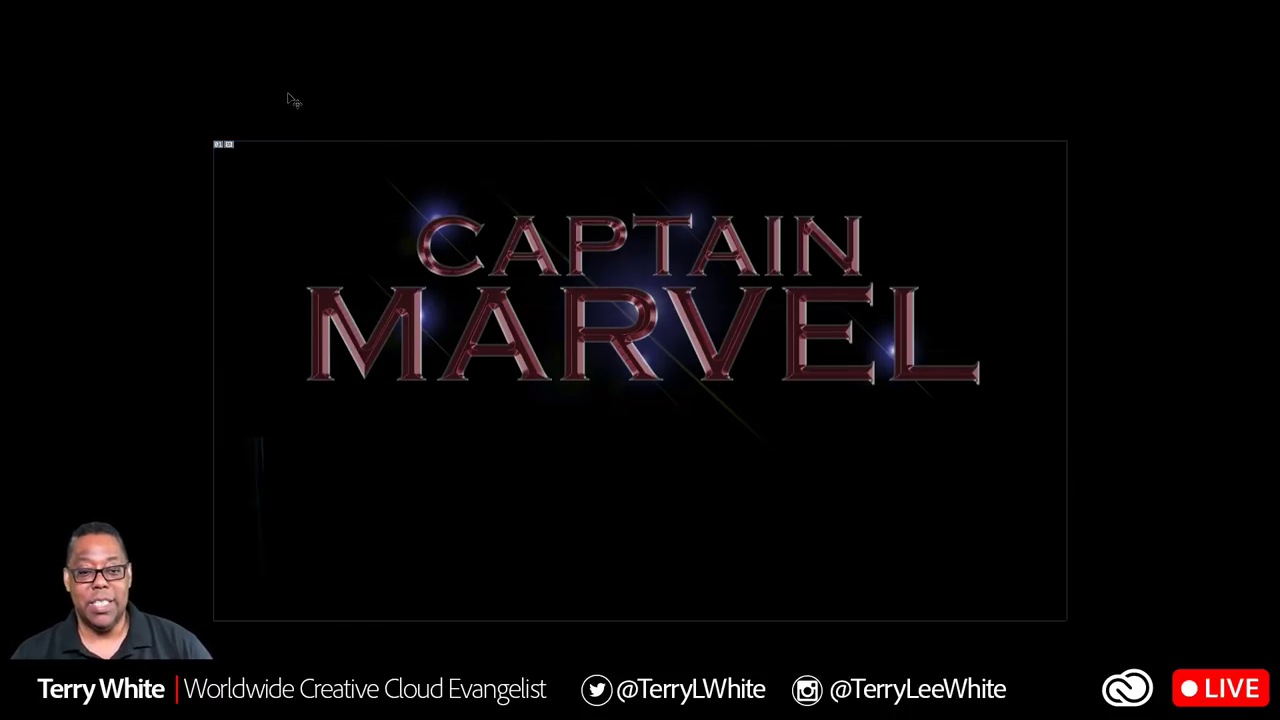